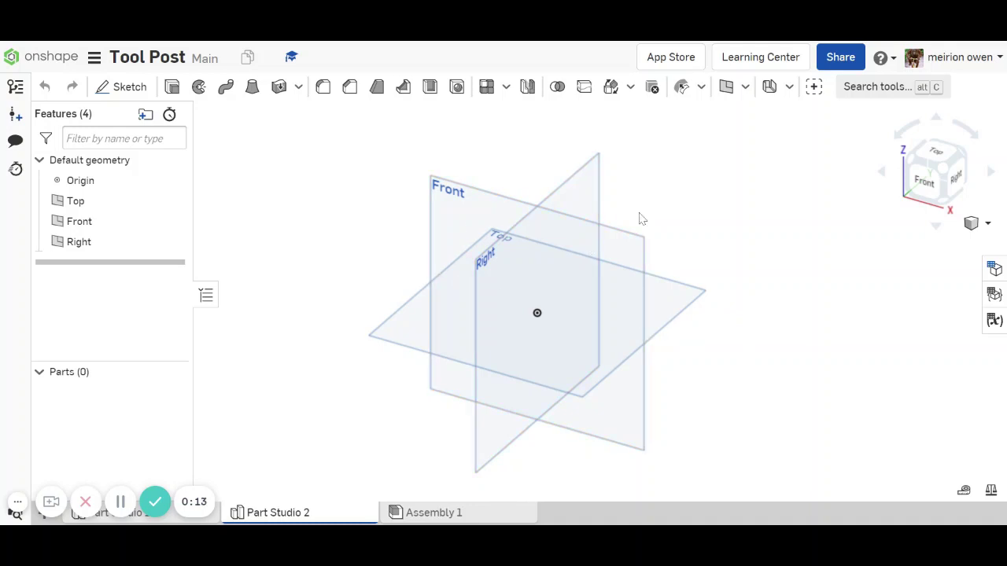
- Check the default length, angle and mass units in the account preferences
{"action": "left_click", "coordinate": [972, 66]}
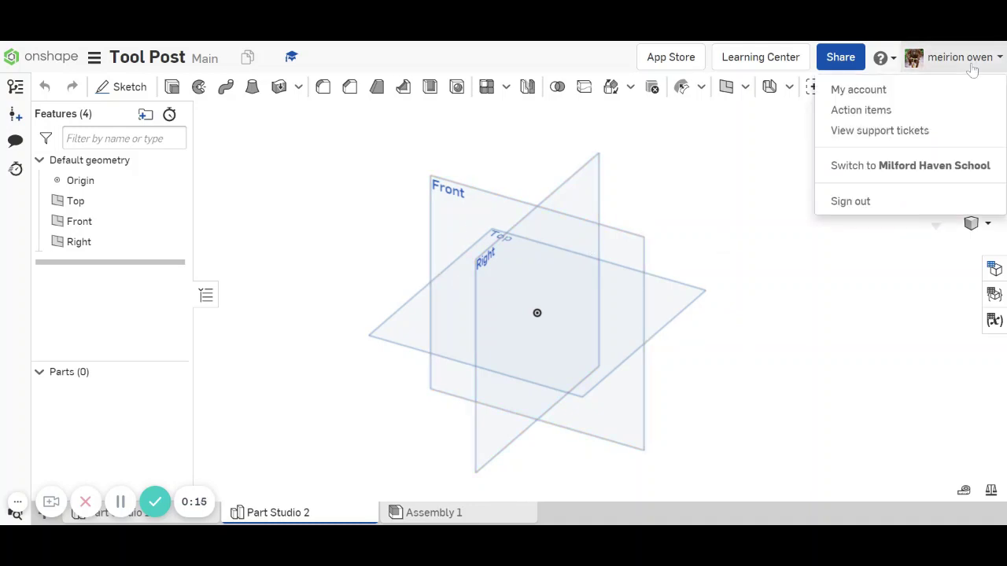
{"action": "left_click", "coordinate": [905, 93]}
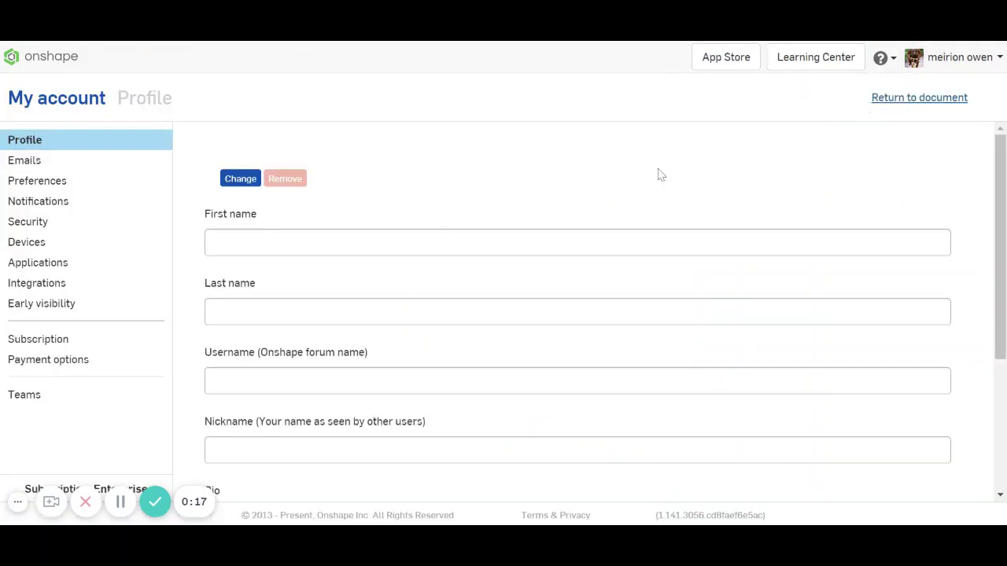
{"action": "left_click", "coordinate": [54, 181]}
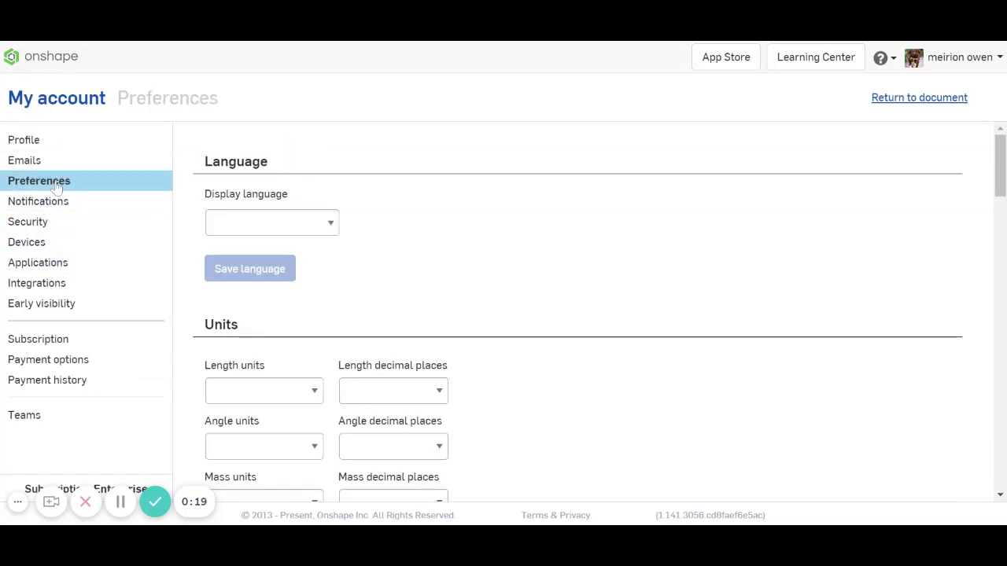
{"action": "scroll", "coordinate": [244, 370], "scroll_direction": "down", "scroll_amount": 1}
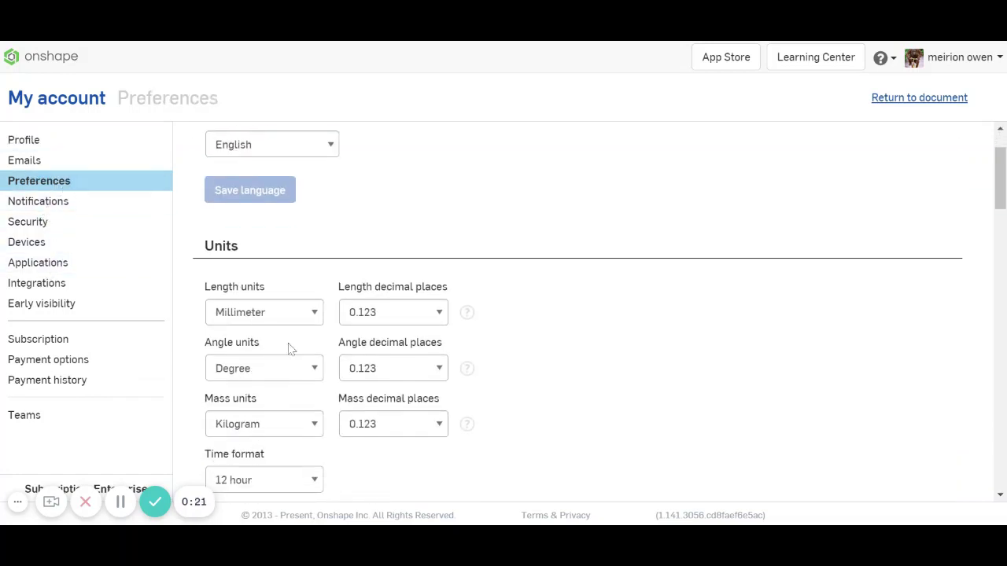
- Return to the documents list and reopen the Tool Post document
{"action": "left_click", "coordinate": [43, 56]}
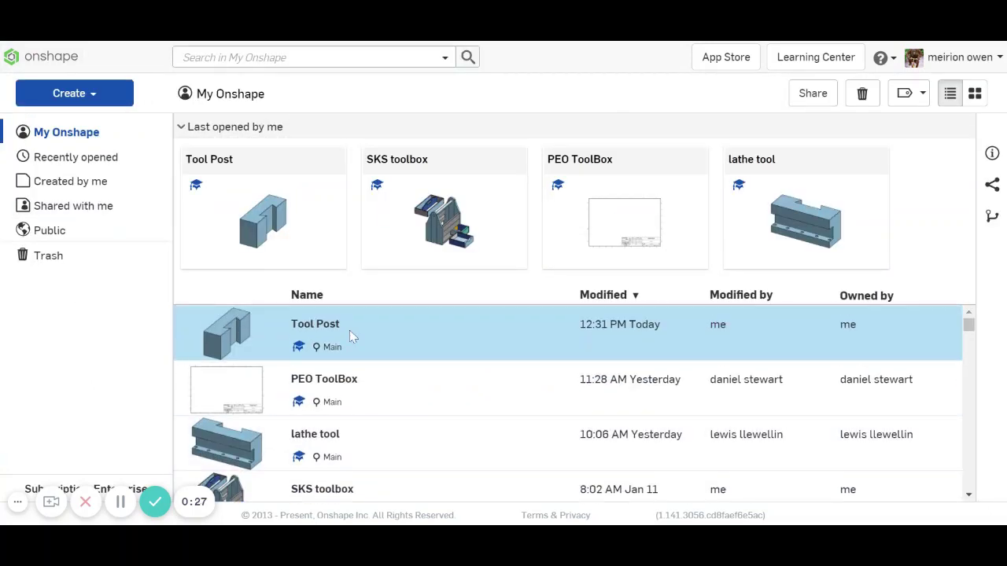
{"action": "left_click", "coordinate": [324, 329]}
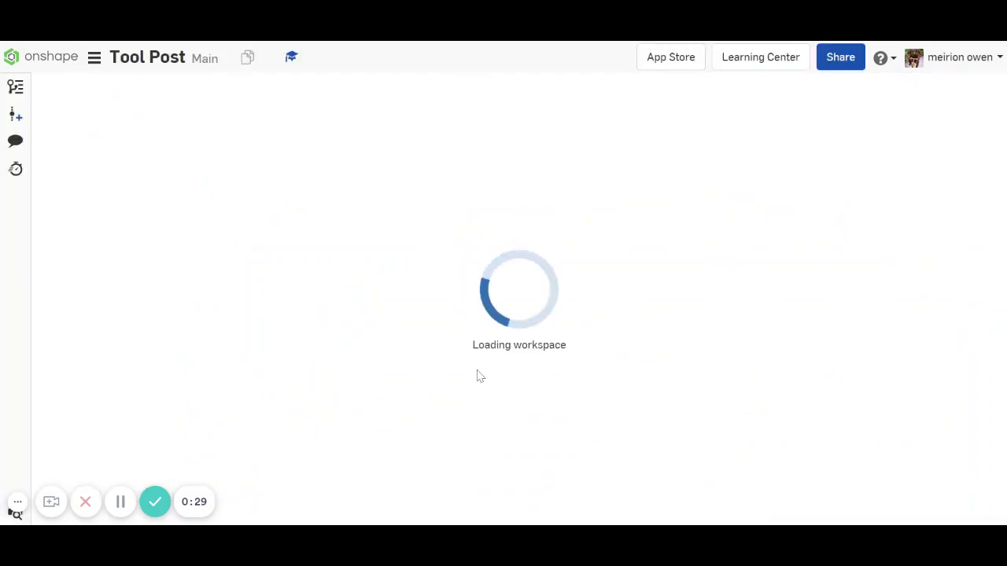
{"action": "middle_click_drag", "start_coordinate": [747, 360], "coordinate": [683, 375]}
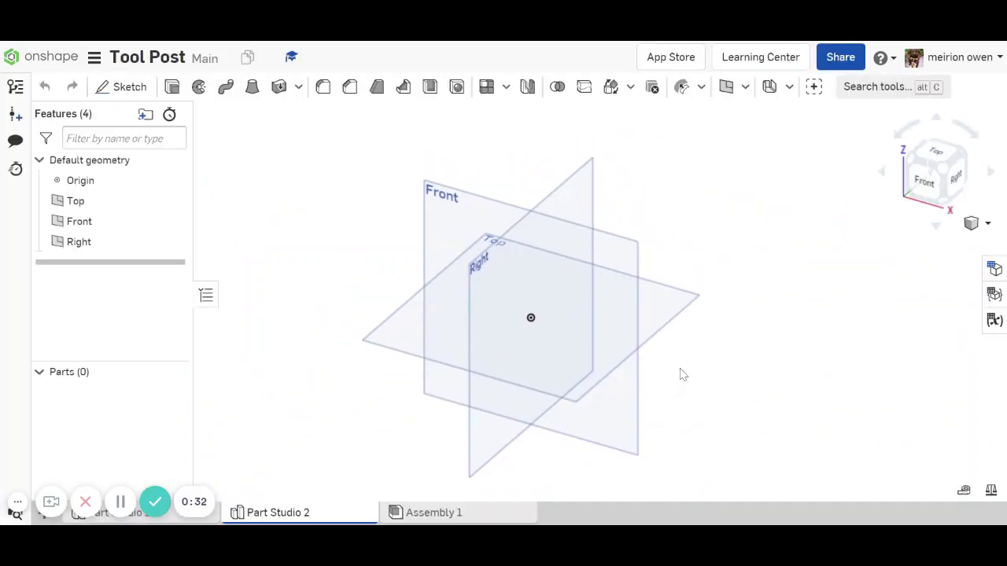
{"action": "left_click", "coordinate": [672, 315]}
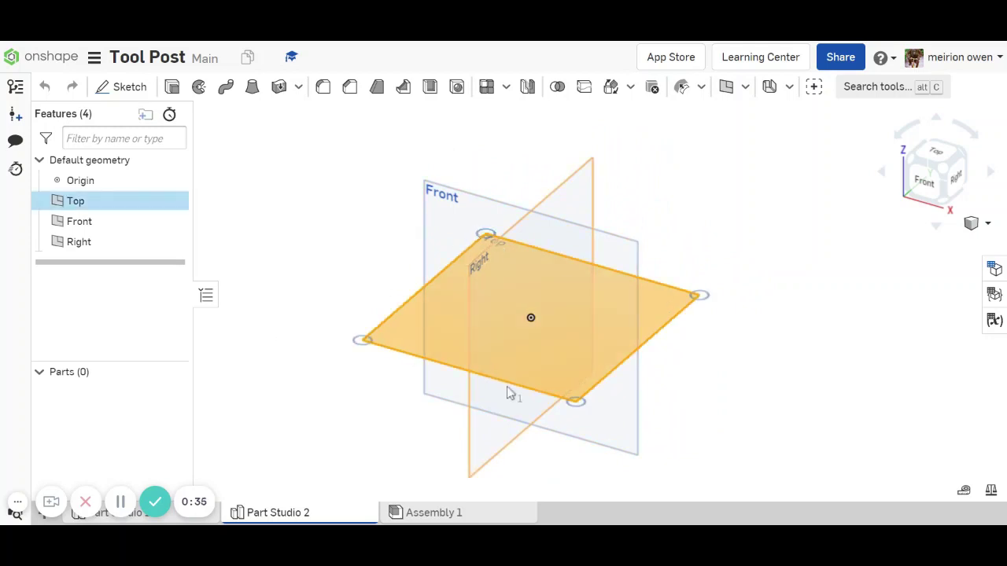
{"action": "left_click", "coordinate": [307, 237]}
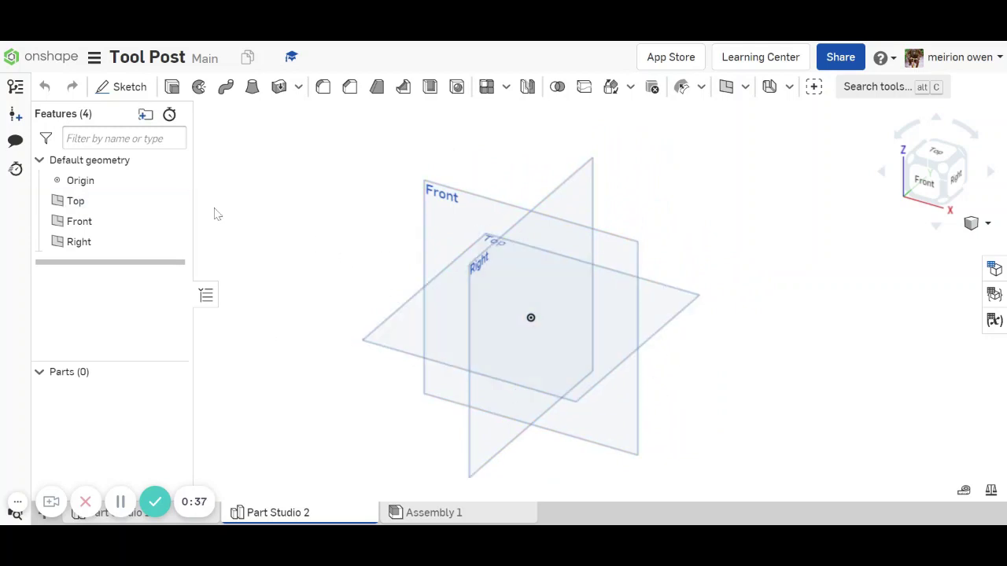
{"action": "left_click", "coordinate": [416, 338]}
{"action": "left_click", "coordinate": [365, 296]}
- Create a new sketch on the Top plane and name it "Base geometry"
{"action": "left_click", "coordinate": [96, 203]}
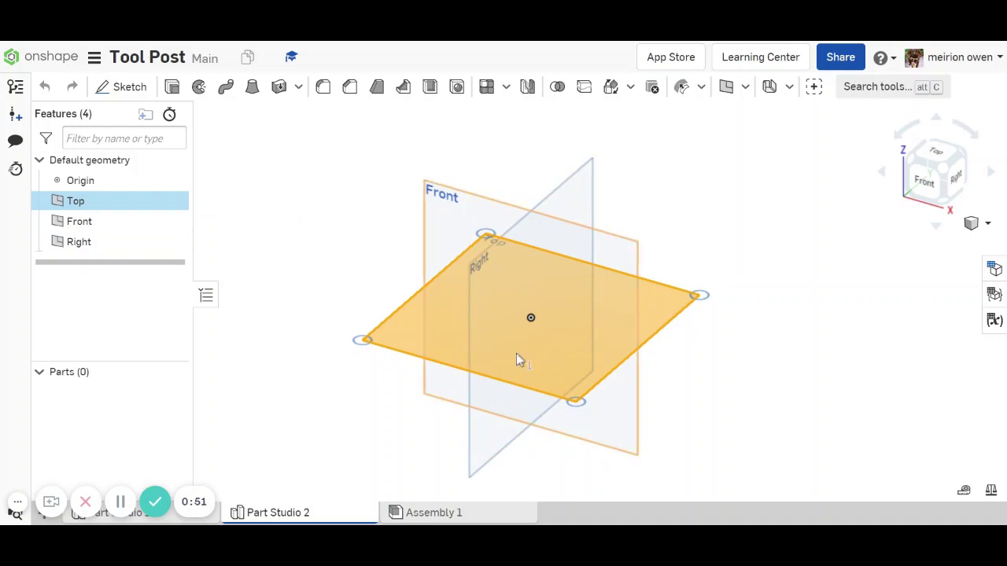
{"action": "left_click", "coordinate": [121, 88]}
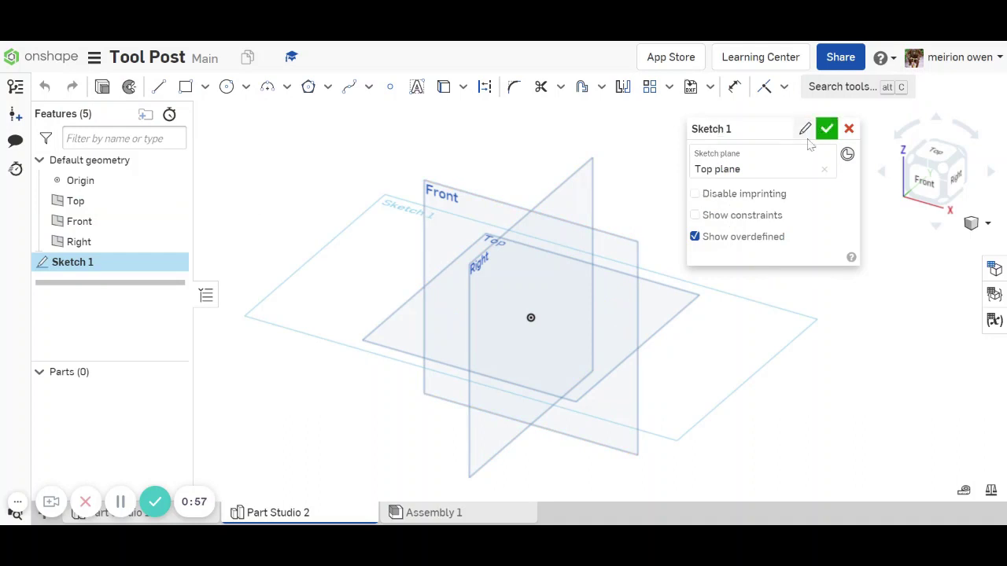
{"action": "left_click", "coordinate": [804, 131]}
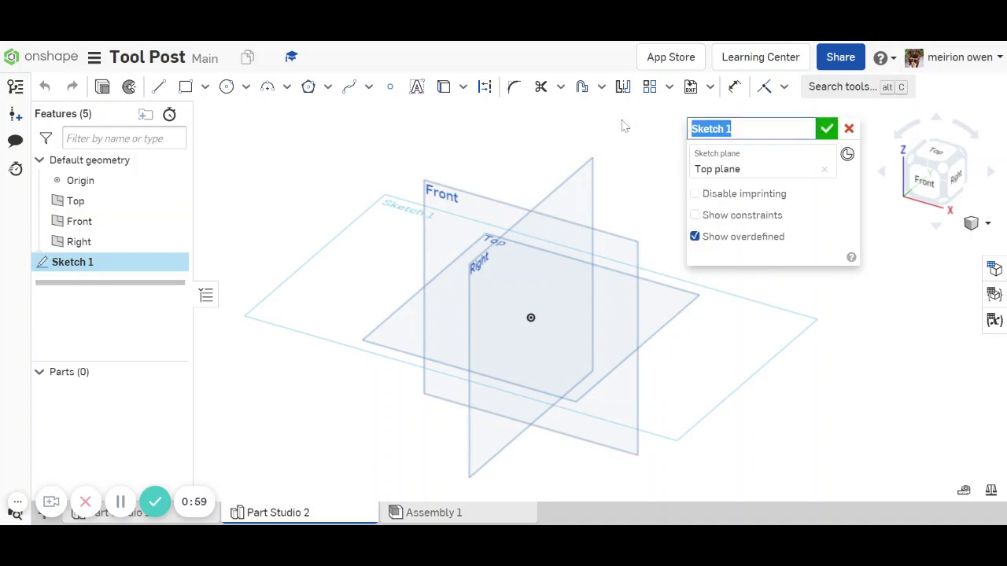
{"action": "type", "text": "Base geometry"}
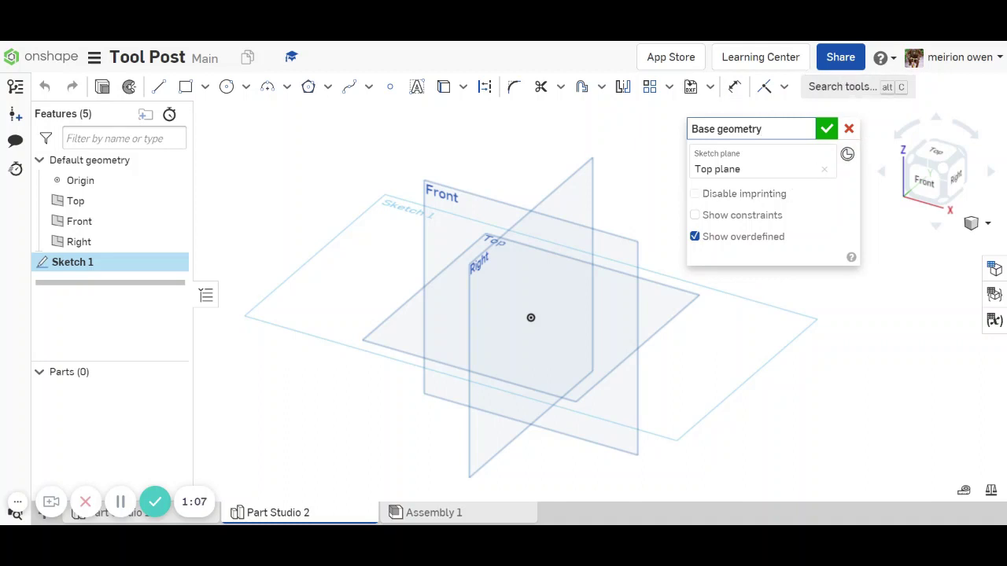
{"action": "key", "text": "Return"}
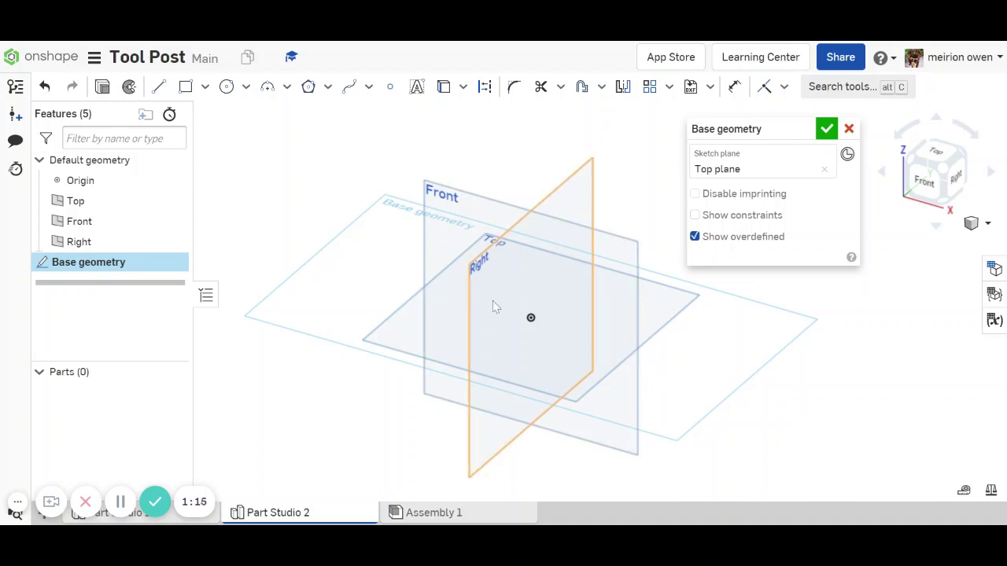
- Facing the sketch plane straight on, draw a center point rectangle from the origin, about 82 mm by 44 mm
{"action": "key", "text": "n"}
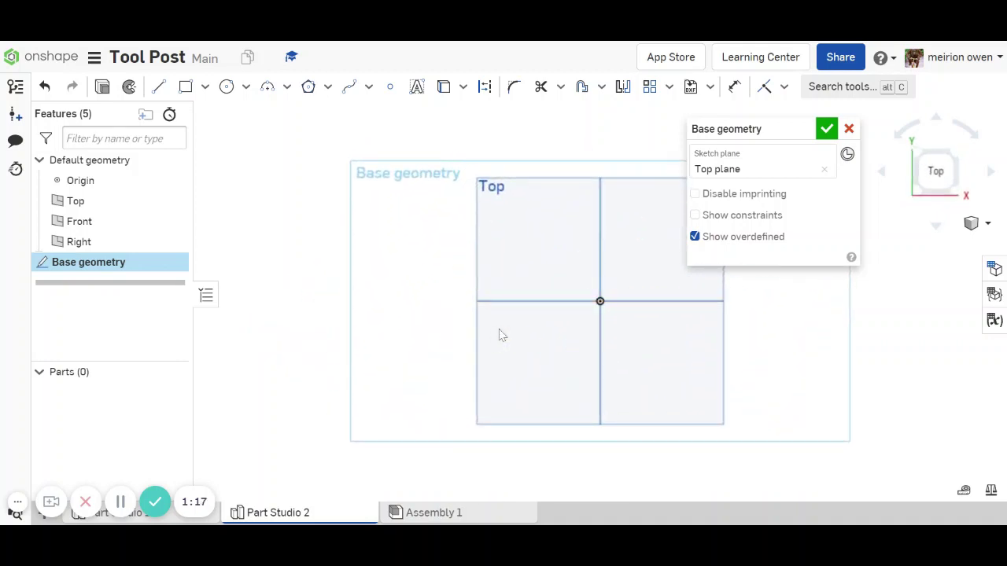
{"action": "middle_click_drag", "start_coordinate": [538, 313], "coordinate": [409, 316]}
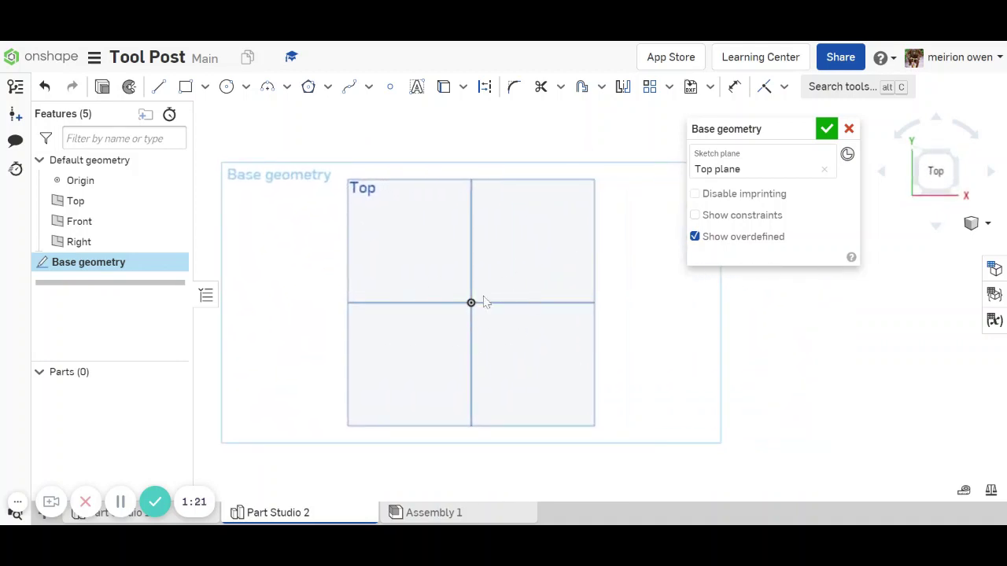
{"action": "left_click", "coordinate": [206, 88]}
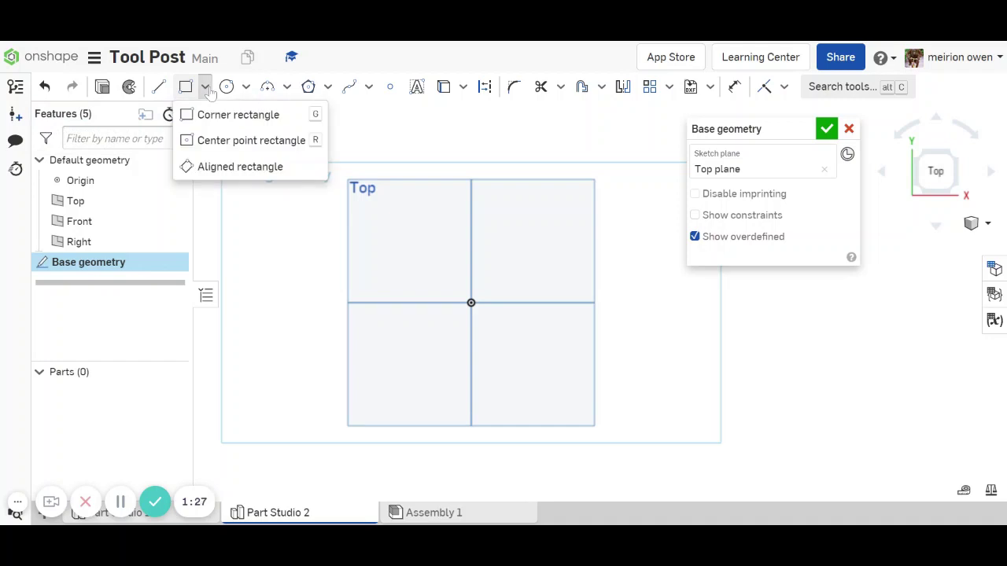
{"action": "left_click", "coordinate": [221, 147]}
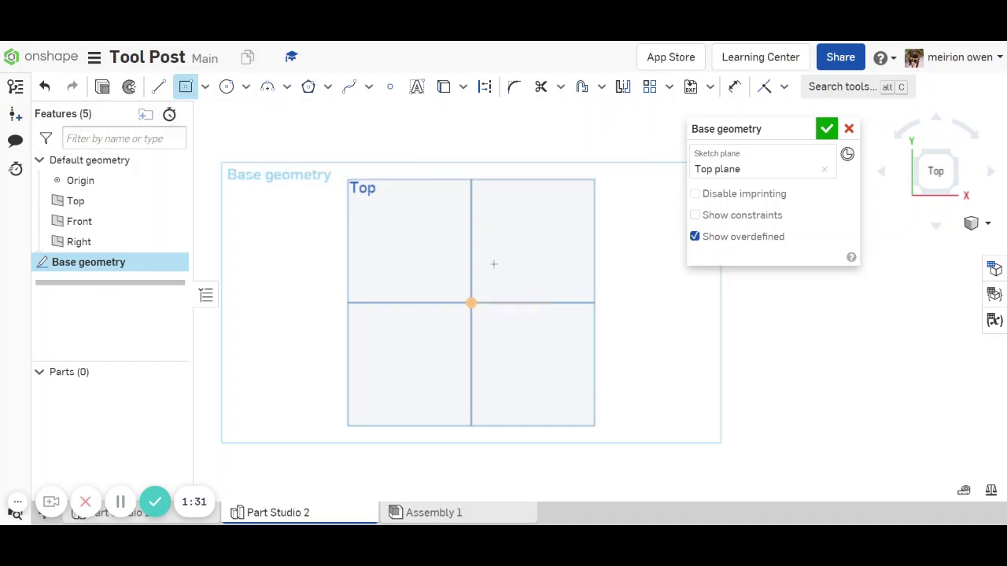
{"action": "middle_click_drag", "start_coordinate": [492, 321], "coordinate": [462, 361]}
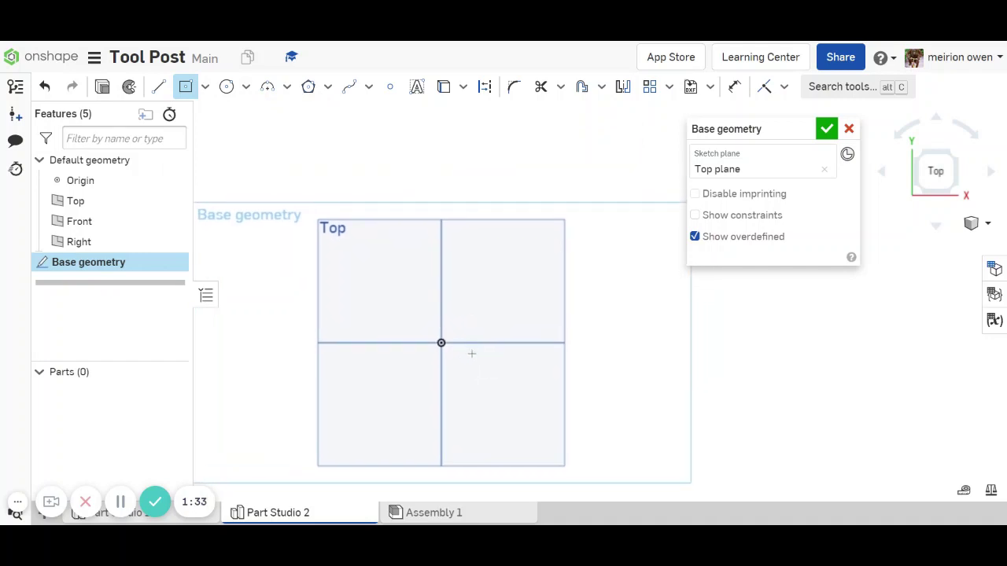
{"action": "right_click_drag", "start_coordinate": [472, 353], "coordinate": [441, 380]}
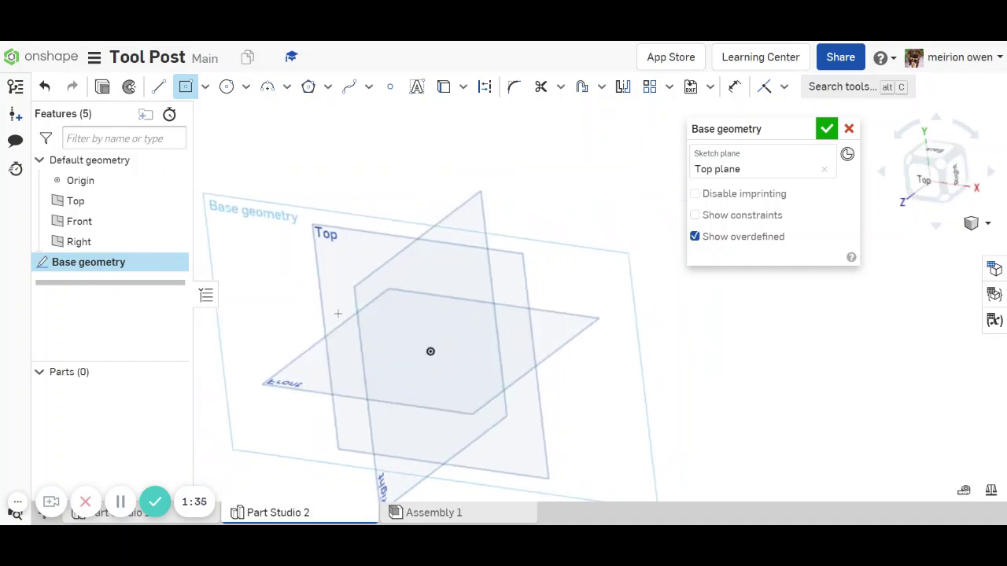
{"action": "key", "text": "n"}
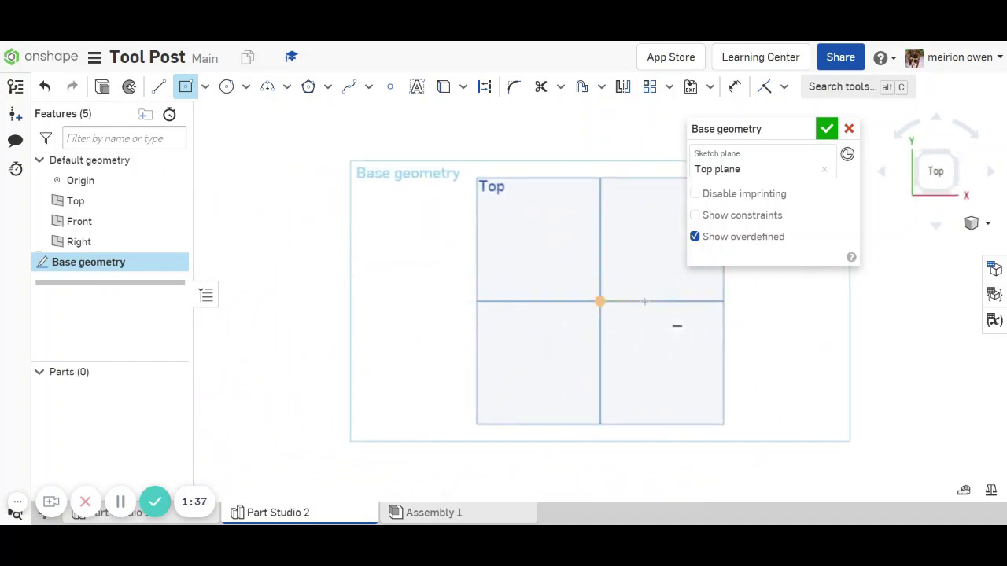
{"action": "left_click", "coordinate": [599, 301]}
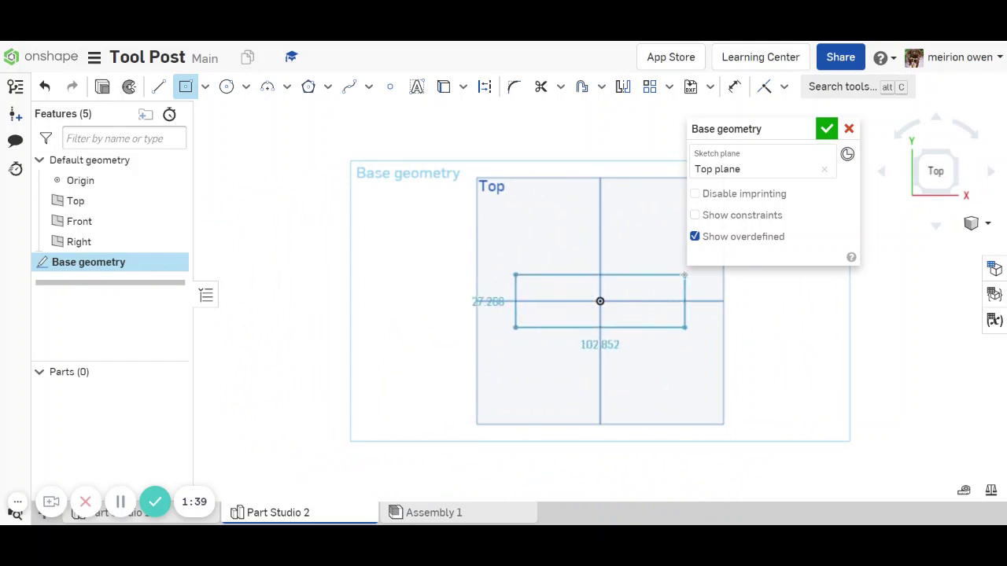
{"action": "left_click", "coordinate": [667, 266]}
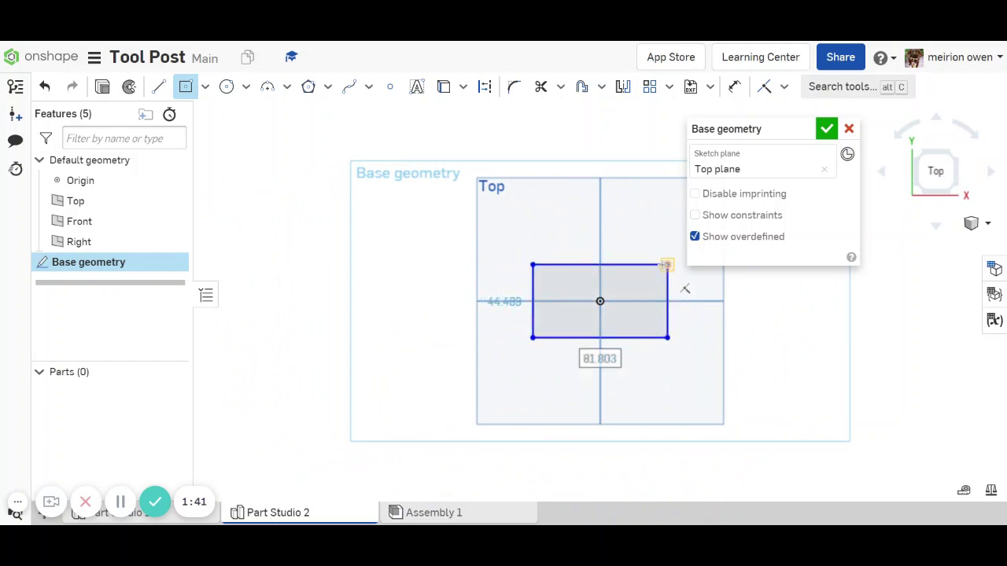
- Set the rectangle's width to 90 mm and its height to 30 mm
{"action": "type", "text": "90"}
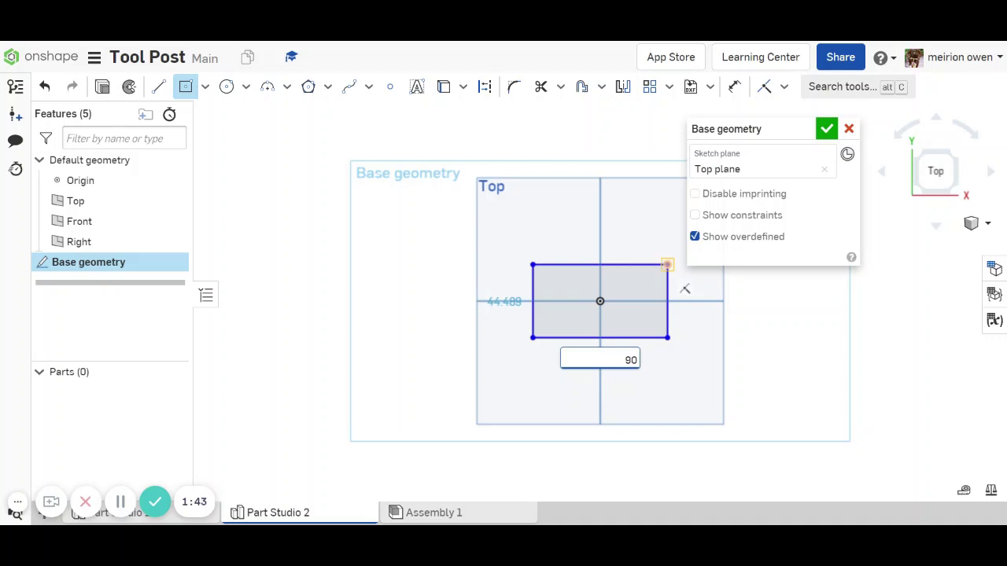
{"action": "key", "text": "Return"}
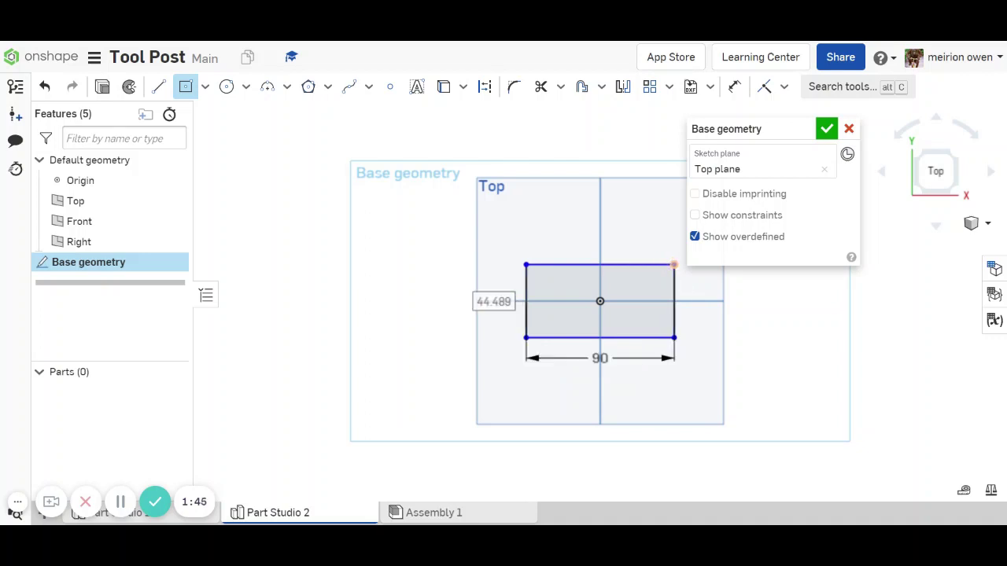
{"action": "type", "text": "30"}
{"action": "key", "text": "Return"}
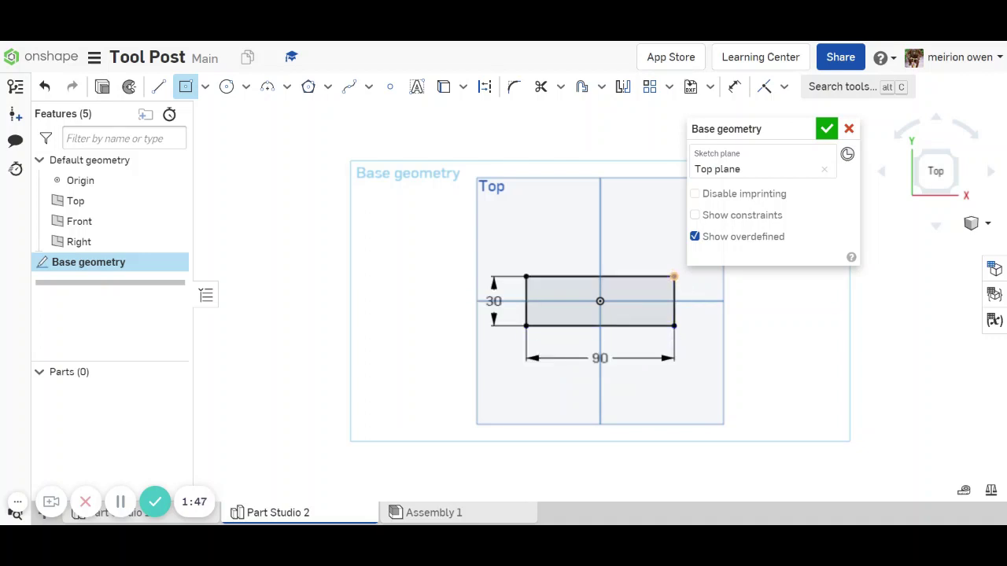
- Offset the rectangle's upper edge 10 mm inward, towards the origin
{"action": "scroll", "coordinate": [491, 270], "scroll_direction": "up", "scroll_amount": 5}
{"action": "scroll", "coordinate": [491, 271], "scroll_direction": "down", "scroll_amount": 2}
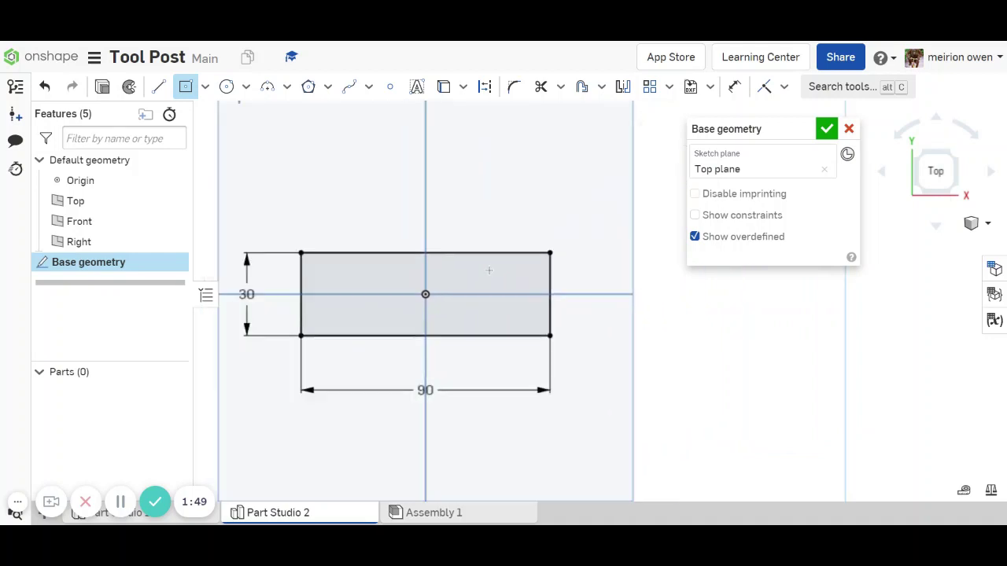
{"action": "middle_click_drag", "start_coordinate": [481, 276], "coordinate": [580, 286]}
{"action": "scroll", "coordinate": [575, 285], "scroll_direction": "up", "scroll_amount": 2}
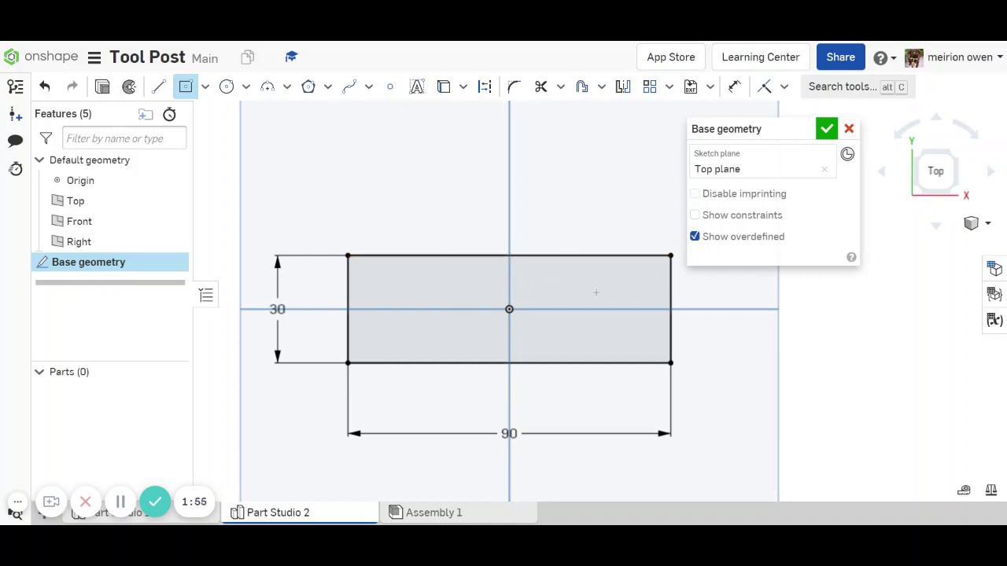
{"action": "left_click", "coordinate": [583, 88]}
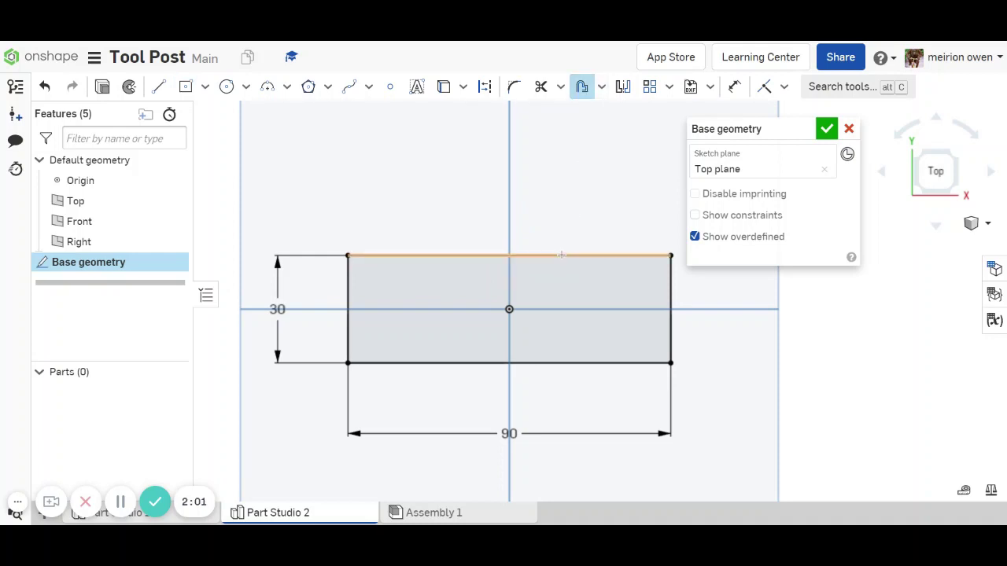
{"action": "left_click", "coordinate": [561, 255]}
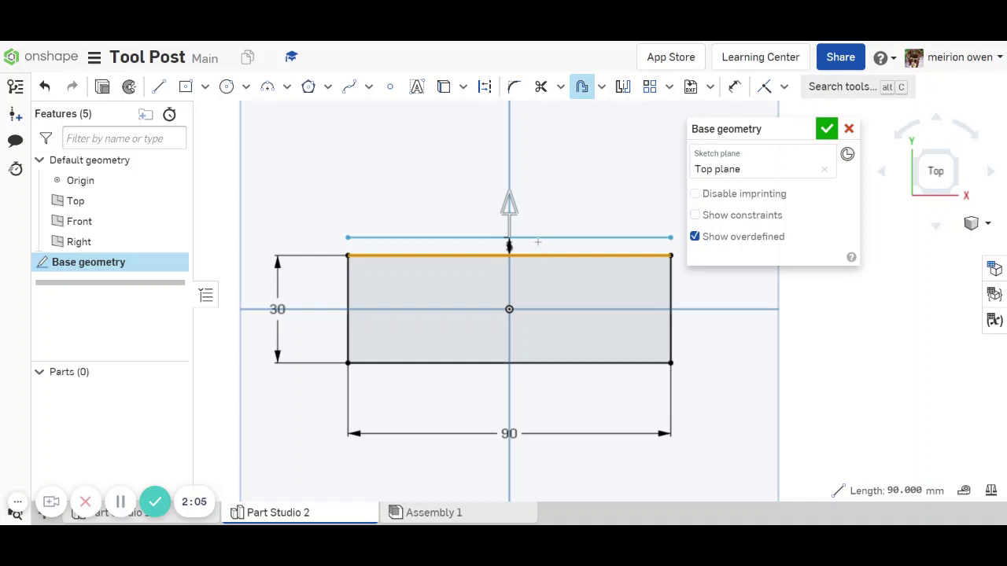
{"action": "left_click", "coordinate": [510, 206]}
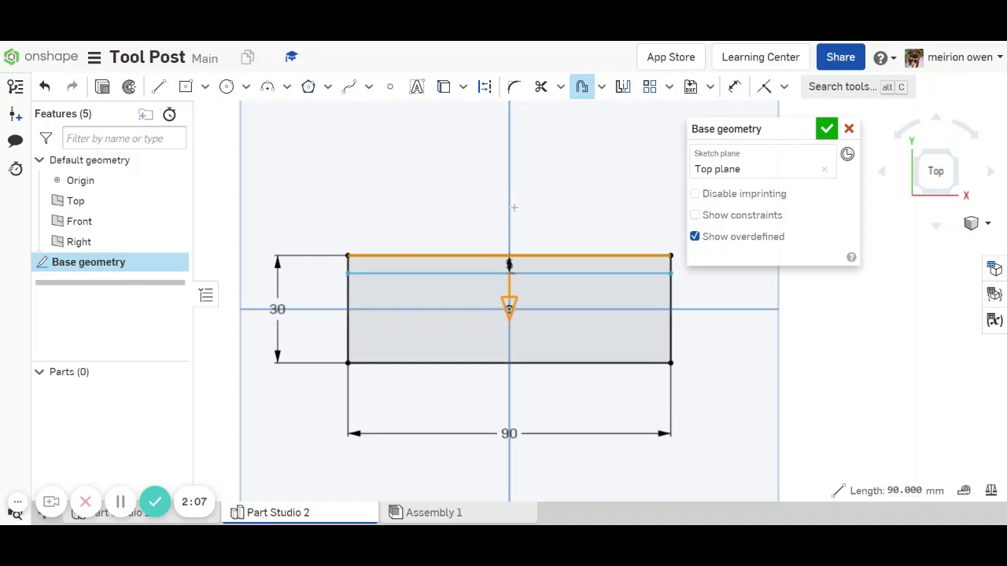
{"action": "left_click", "coordinate": [513, 209]}
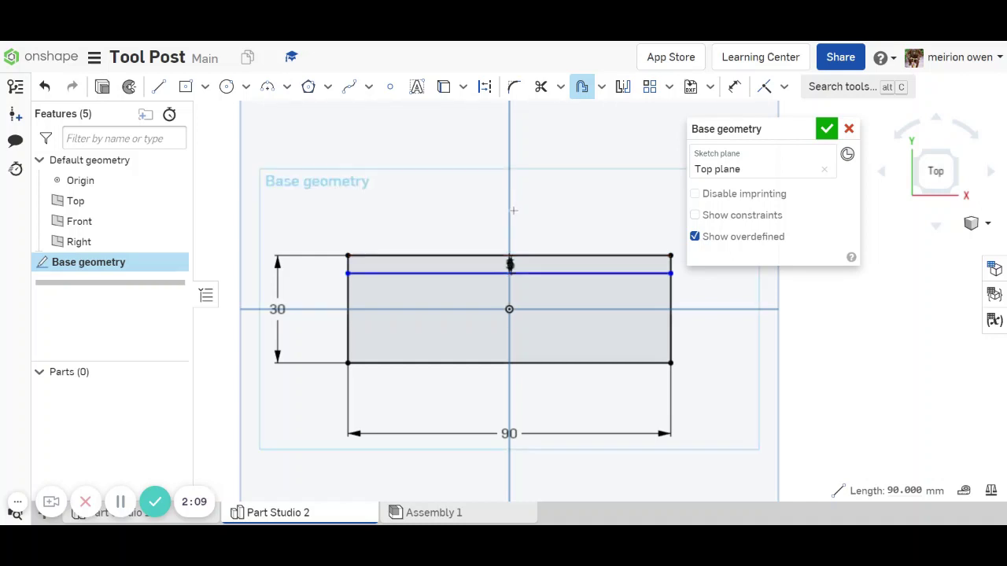
{"action": "type", "text": "10"}
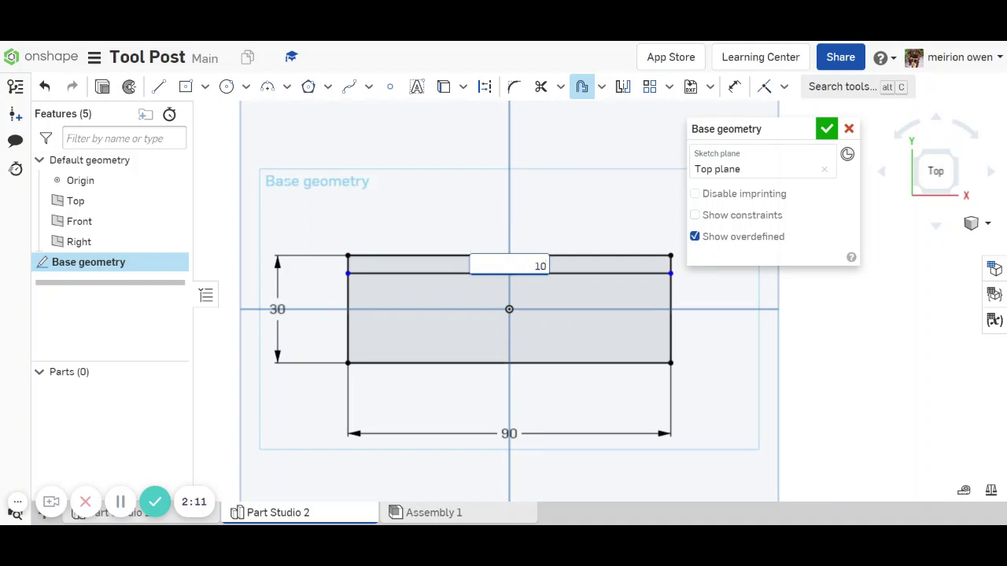
{"action": "key", "text": "Return"}
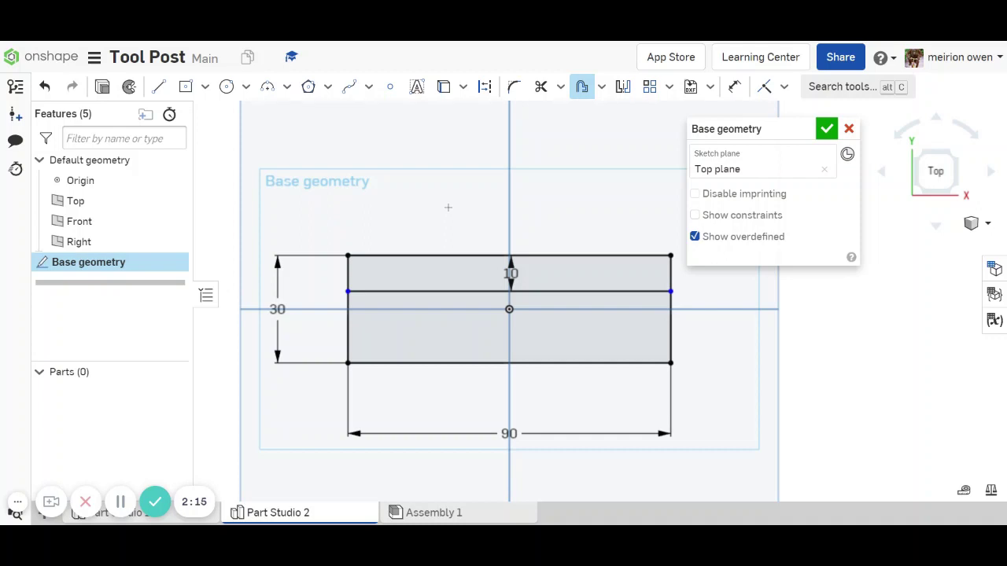
- Place one sketch point on the rectangle's upper edge and another on the offset line, both on the negative X side of the origin
{"action": "left_click", "coordinate": [391, 88]}
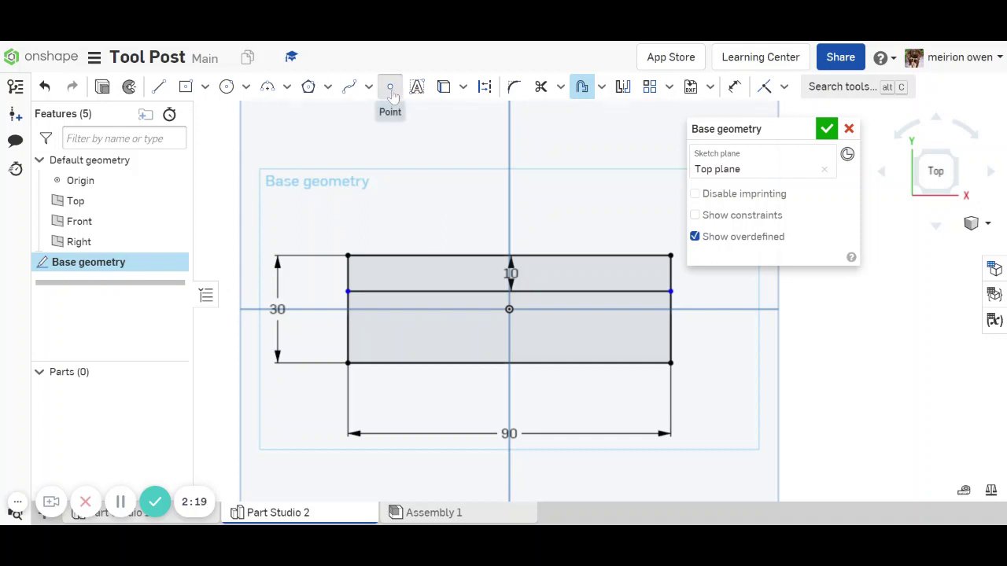
{"action": "left_click", "coordinate": [450, 254]}
{"action": "left_click", "coordinate": [428, 292]}
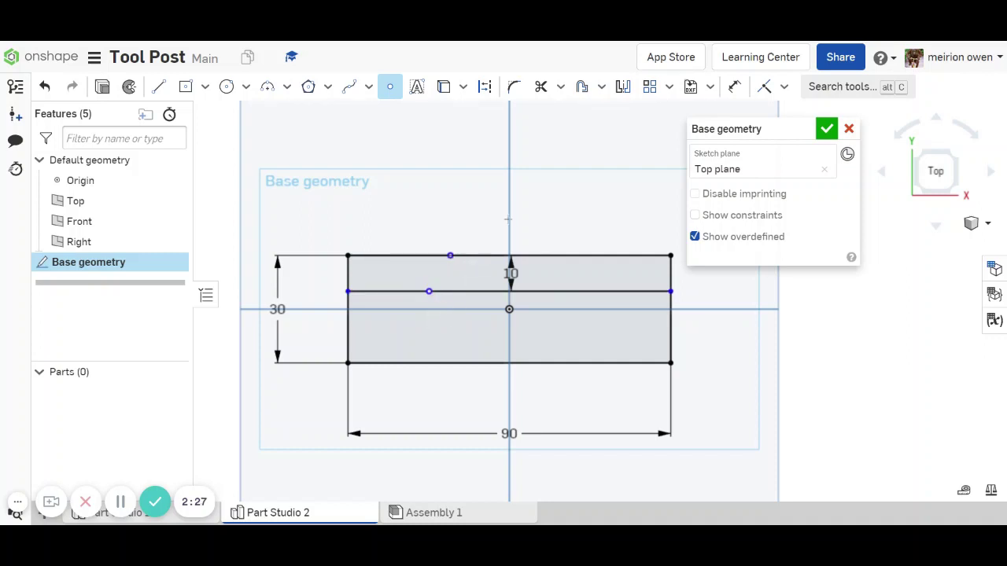
- Dimension the upper edge's point 15 mm from the vertical centre plane
{"action": "left_click", "coordinate": [734, 88]}
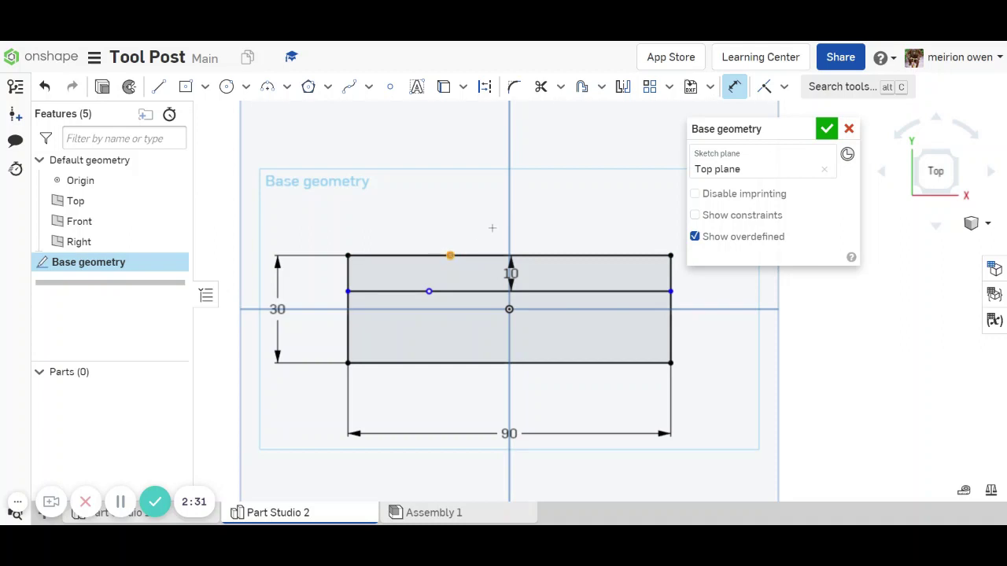
{"action": "left_click", "coordinate": [510, 230]}
{"action": "left_click", "coordinate": [477, 189]}
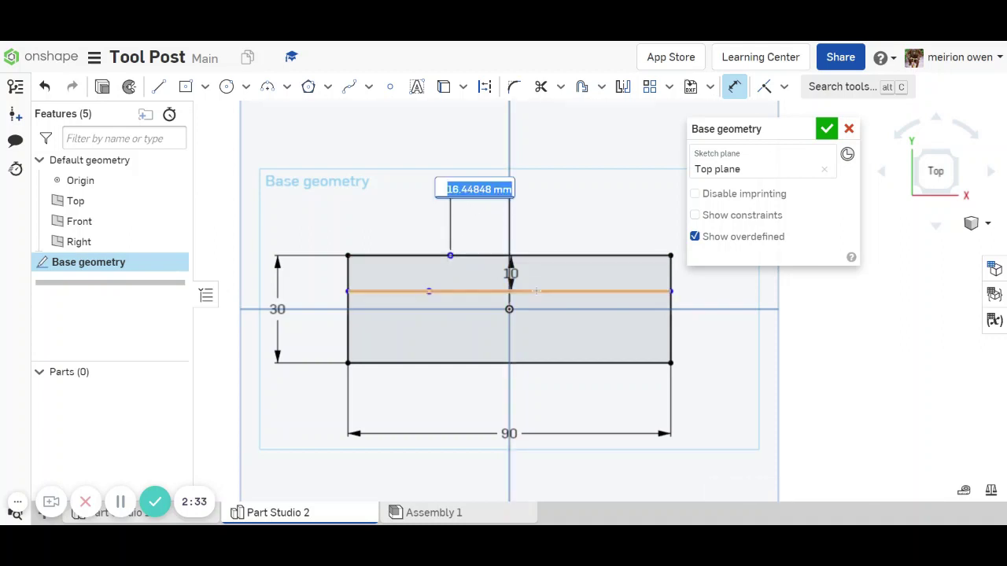
{"action": "key", "text": "BackSpace"}
{"action": "type", "text": "15"}
{"action": "key", "text": "Return"}
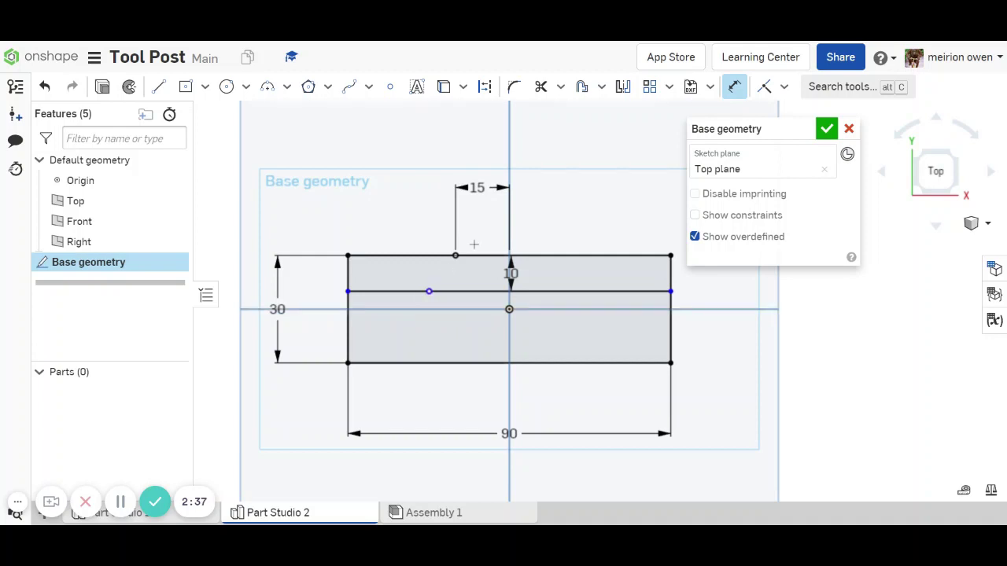
- Dimension the offset line's point 20 mm from the vertical centre plane
{"action": "left_click", "coordinate": [510, 217]}
{"action": "left_click", "coordinate": [429, 291]}
{"action": "left_click", "coordinate": [488, 151]}
{"action": "type", "text": "20"}
{"action": "key", "text": "Return"}
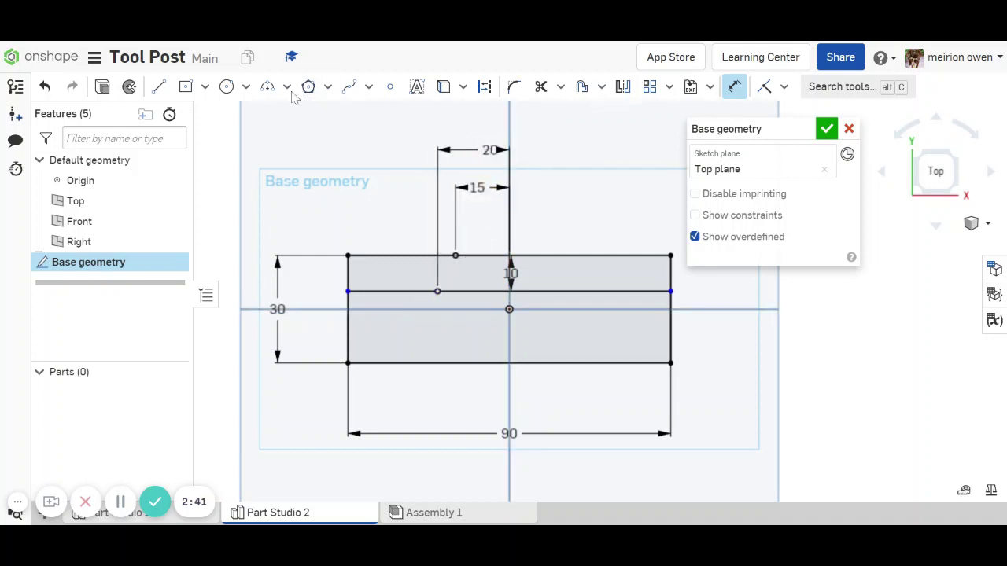
- Draw a slanted line between the two sketch points and mirror it about the Right plane
{"action": "left_click", "coordinate": [158, 87]}
{"action": "left_click", "coordinate": [438, 291]}
{"action": "left_click", "coordinate": [455, 255]}
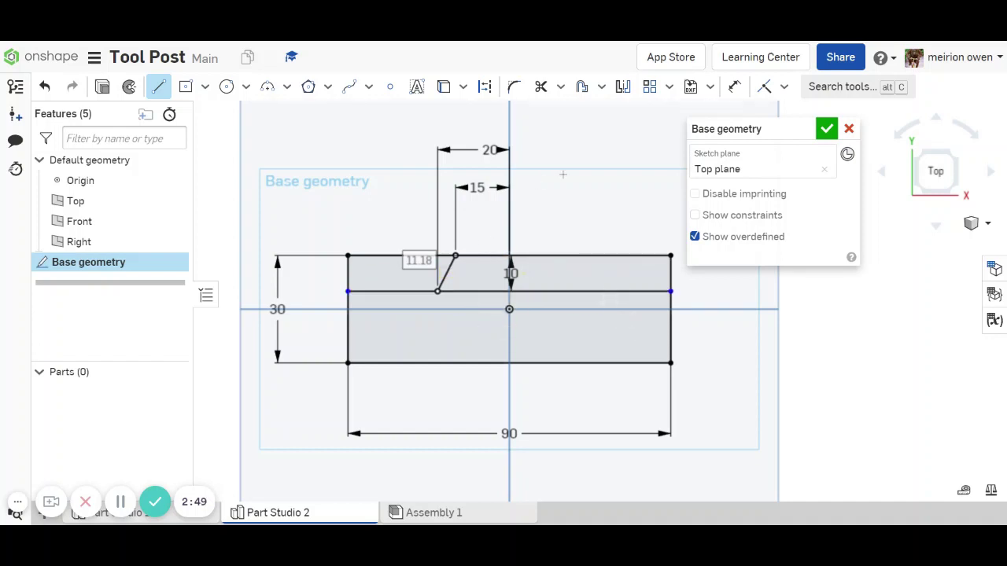
{"action": "left_click", "coordinate": [622, 88]}
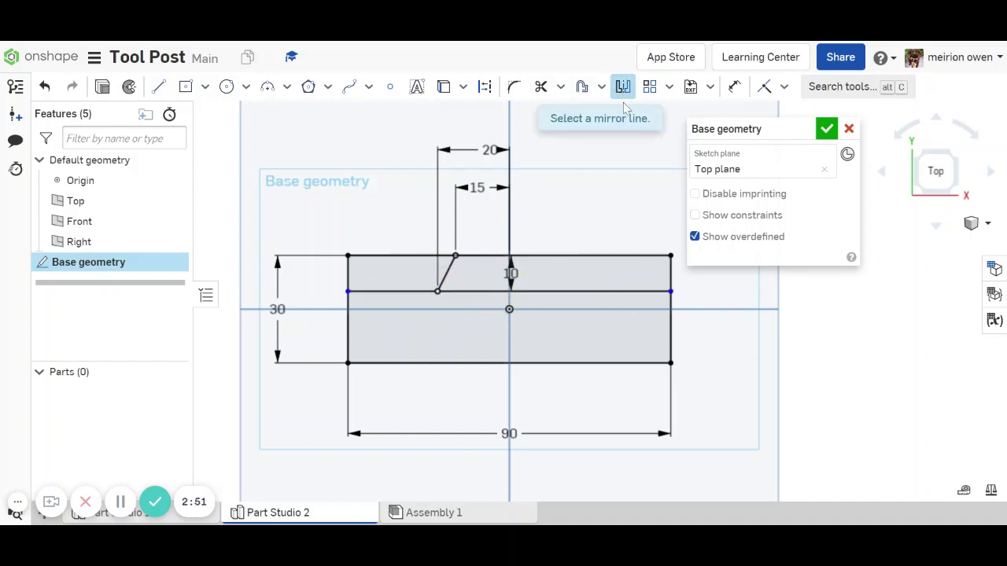
{"action": "left_click", "coordinate": [506, 219]}
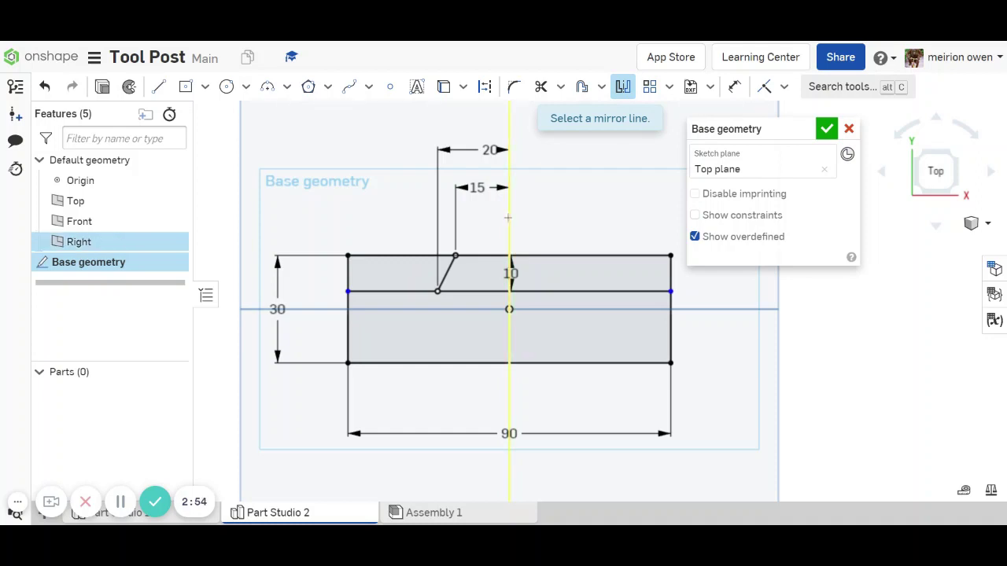
{"action": "left_click", "coordinate": [448, 272]}
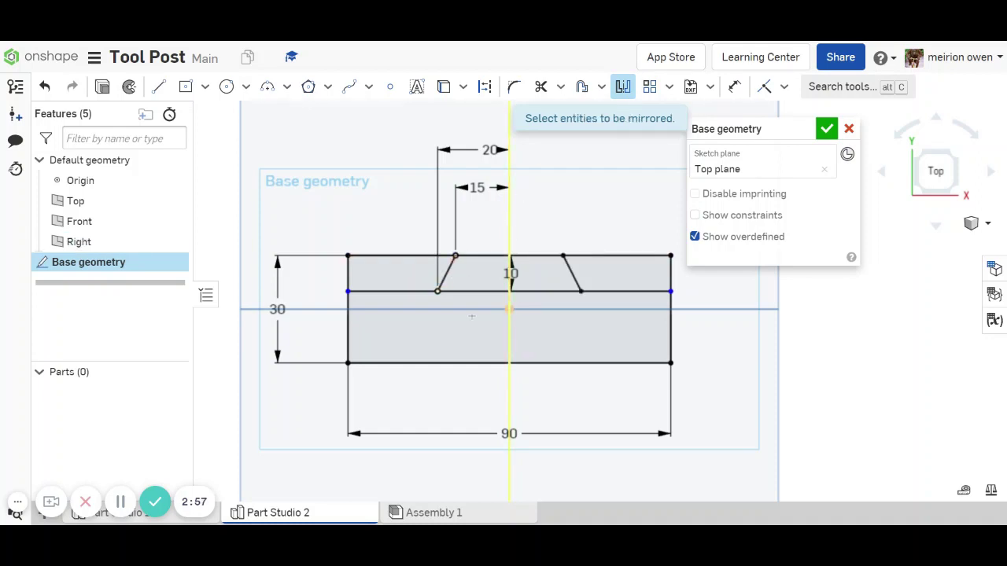
- Trim the offset line's outer segments and the upper edge between the slanted lines to leave a dovetail notch, and finish the sketch
{"action": "left_click", "coordinate": [541, 87]}
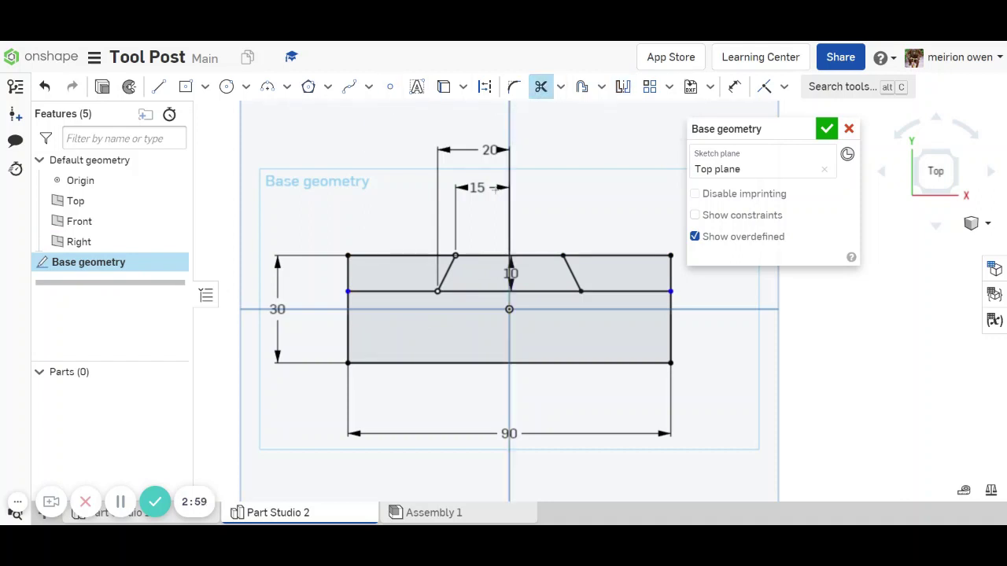
{"action": "left_click", "coordinate": [394, 291]}
{"action": "left_click", "coordinate": [535, 256]}
{"action": "left_click", "coordinate": [626, 291]}
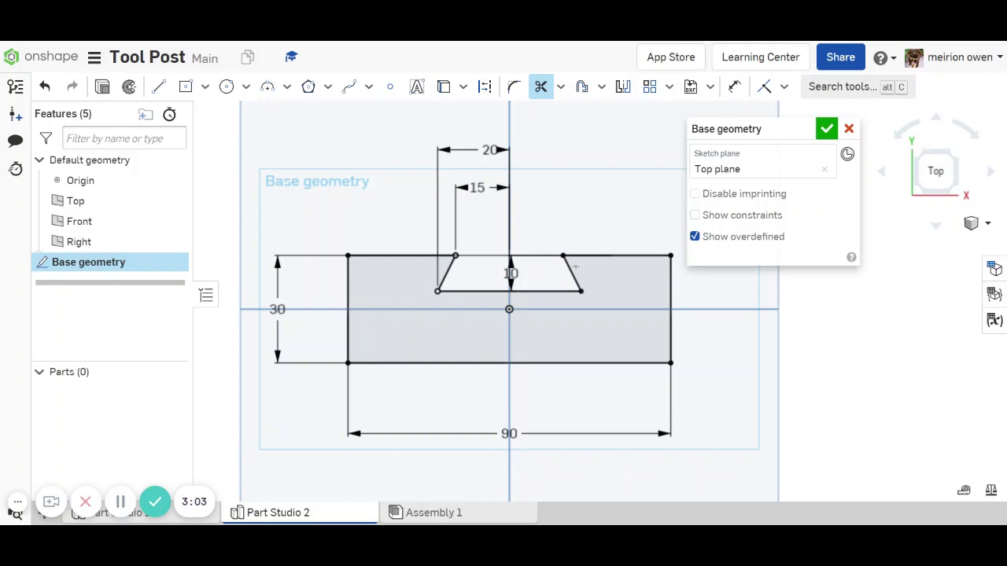
{"action": "mouse_move", "coordinate": [563, 313]}
{"action": "right_mouse_down"}
{"action": "mouse_move", "coordinate": [483, 273]}
{"action": "mouse_move", "coordinate": [495, 268]}
{"action": "right_mouse_up"}
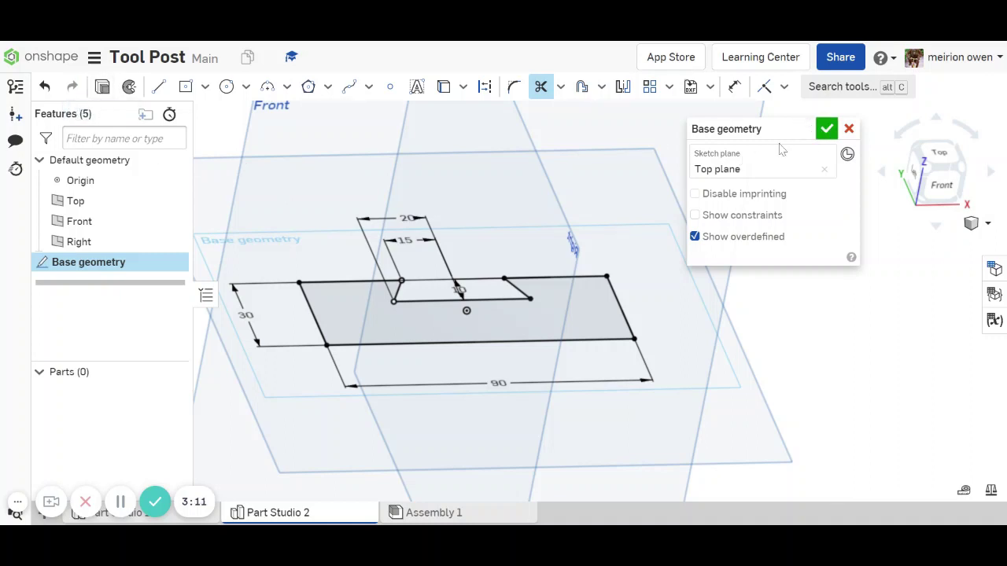
{"action": "left_click", "coordinate": [826, 128]}
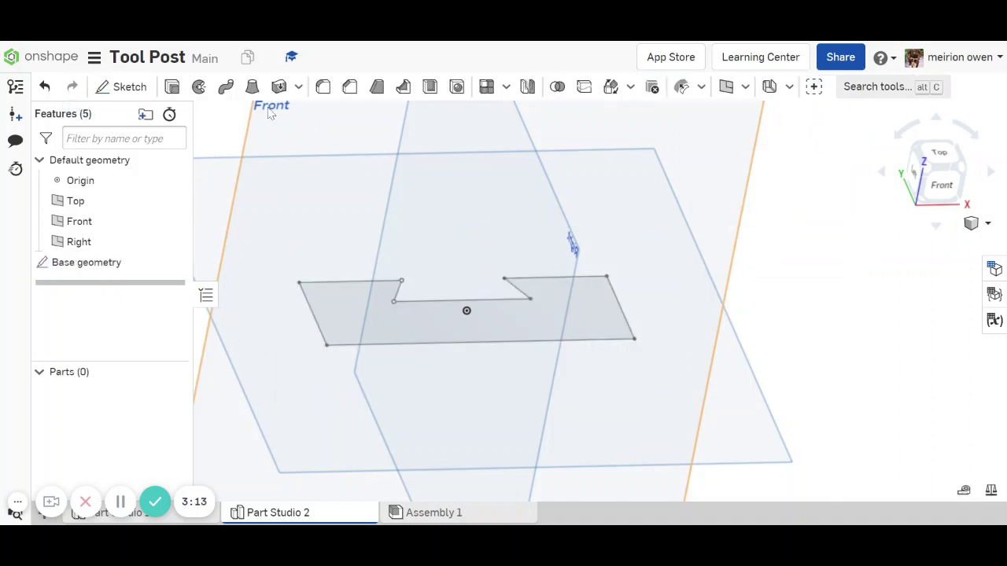
- Extrude the Base geometry profile as a new solid with a blind depth of 45 mm
{"action": "left_click", "coordinate": [172, 87]}
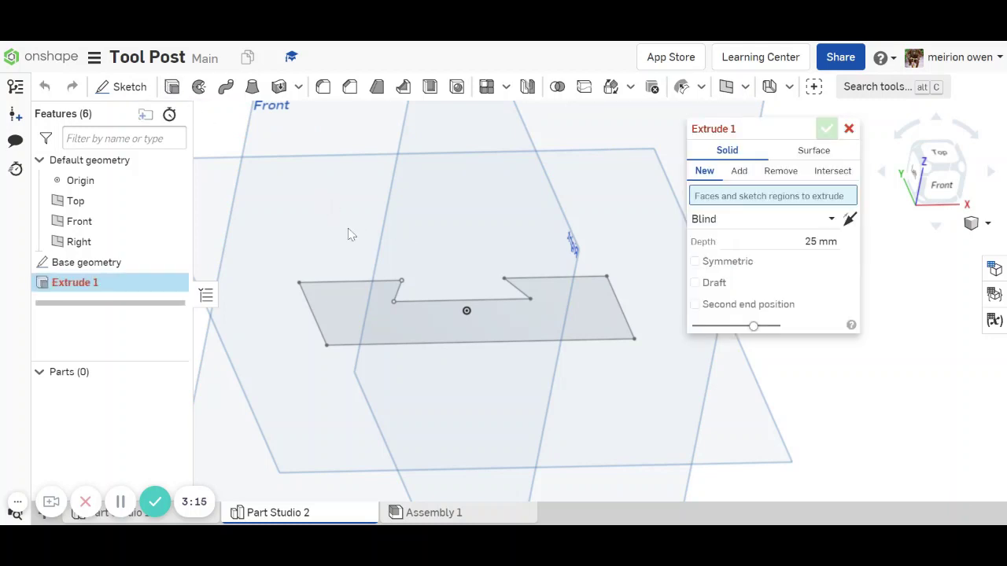
{"action": "left_click", "coordinate": [822, 242]}
{"action": "type", "text": "4"}
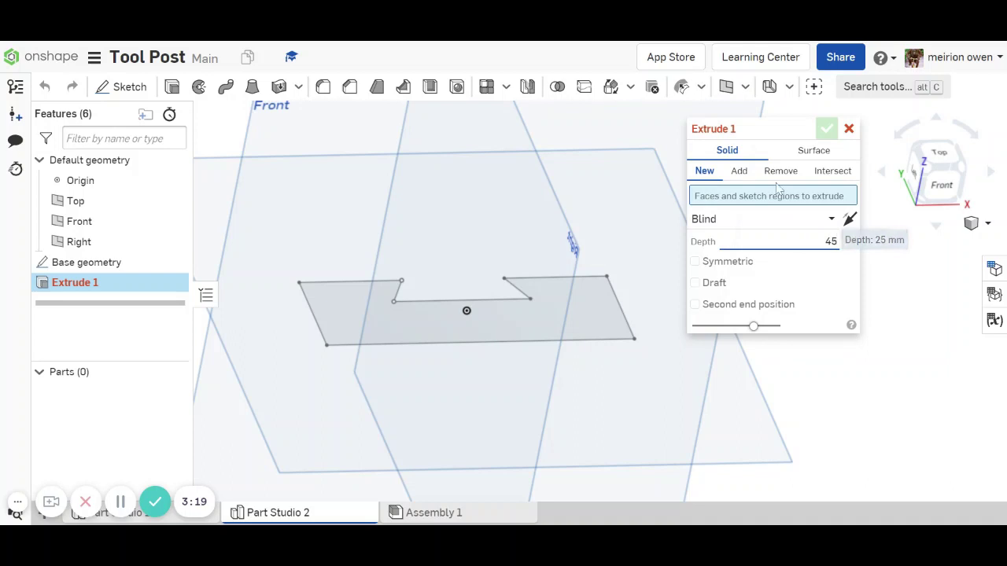
{"action": "type", "text": "5"}
{"action": "key", "text": "Return"}
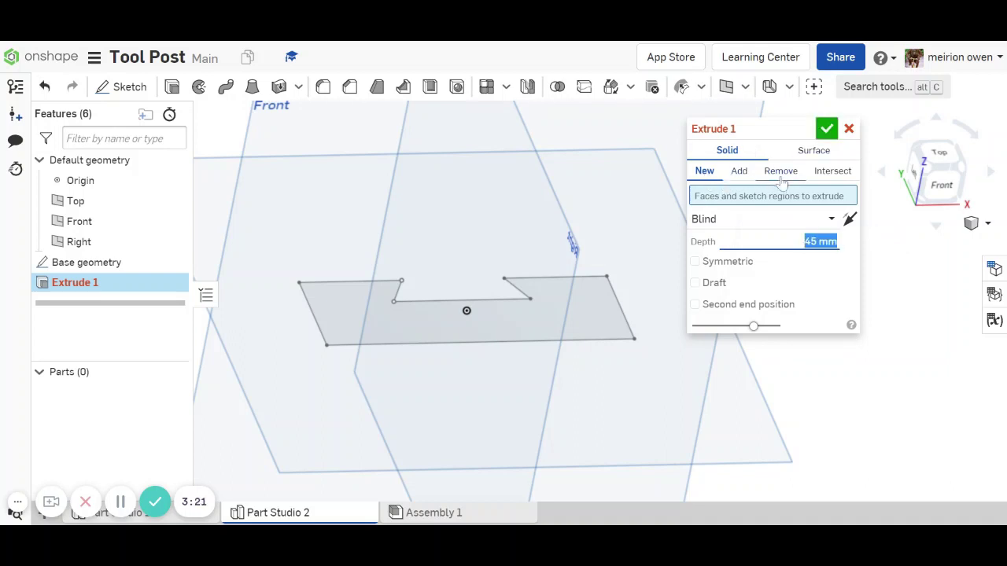
{"action": "left_click", "coordinate": [439, 304]}
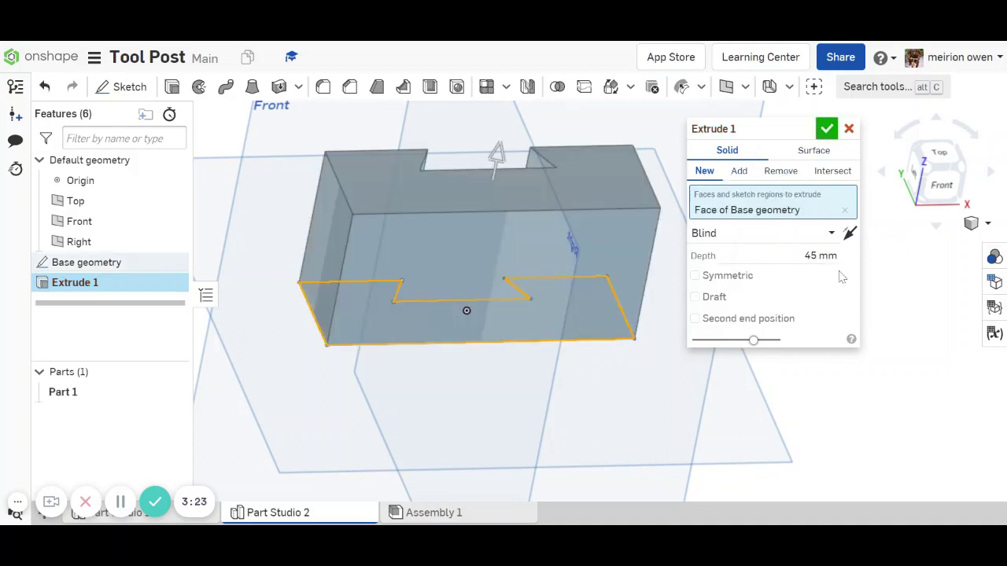
{"action": "left_click", "coordinate": [826, 128]}
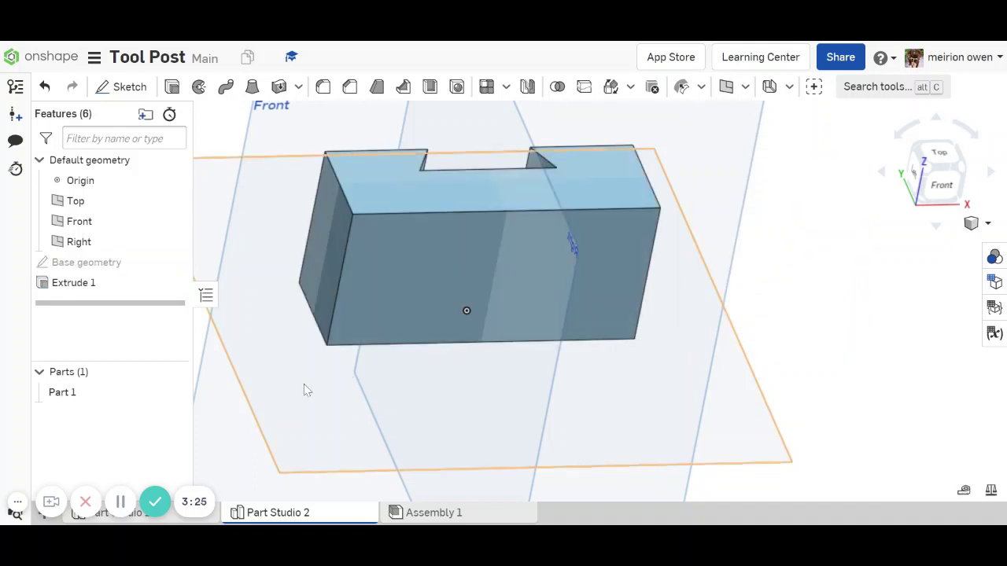
- Rename the extrude feature as "Base block"
{"action": "right_click", "coordinate": [103, 288]}
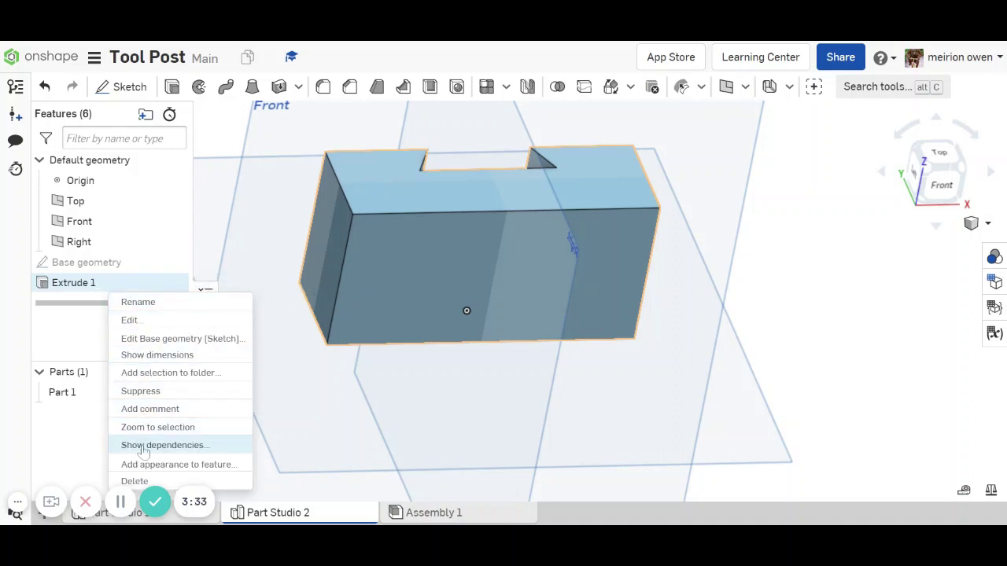
{"action": "left_click", "coordinate": [138, 302]}
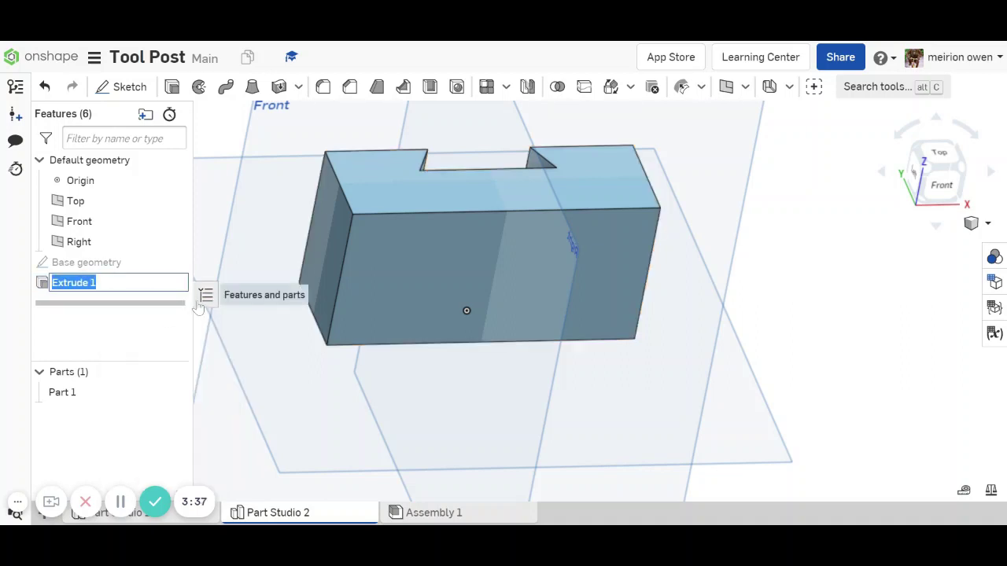
{"action": "type", "text": "Base block"}
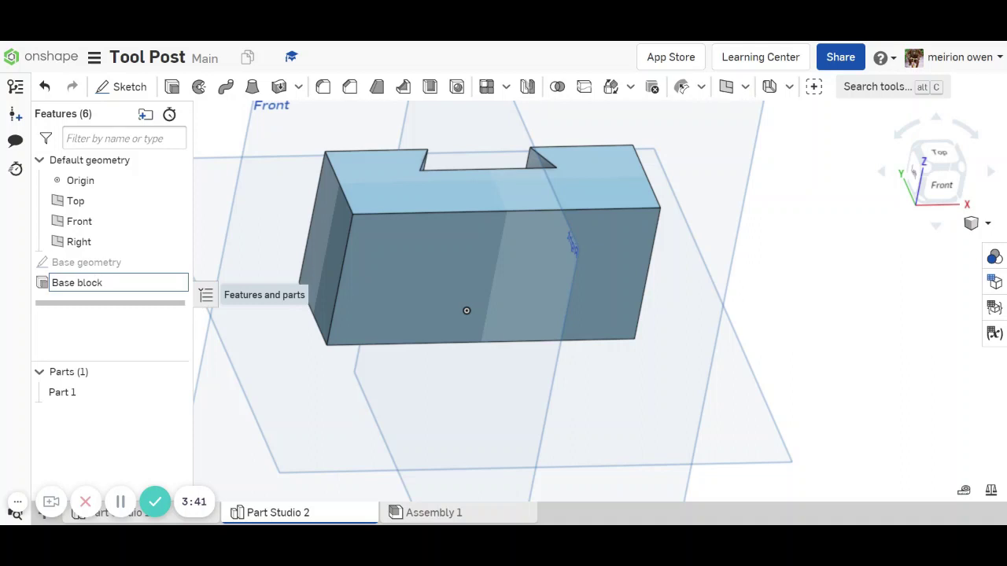
{"action": "left_click", "coordinate": [219, 119]}
- Start a sketch on the block's left end face and view it straight on
{"action": "middle_click_drag", "start_coordinate": [488, 242], "coordinate": [498, 261]}
{"action": "right_click_drag", "start_coordinate": [498, 268], "coordinate": [540, 294]}
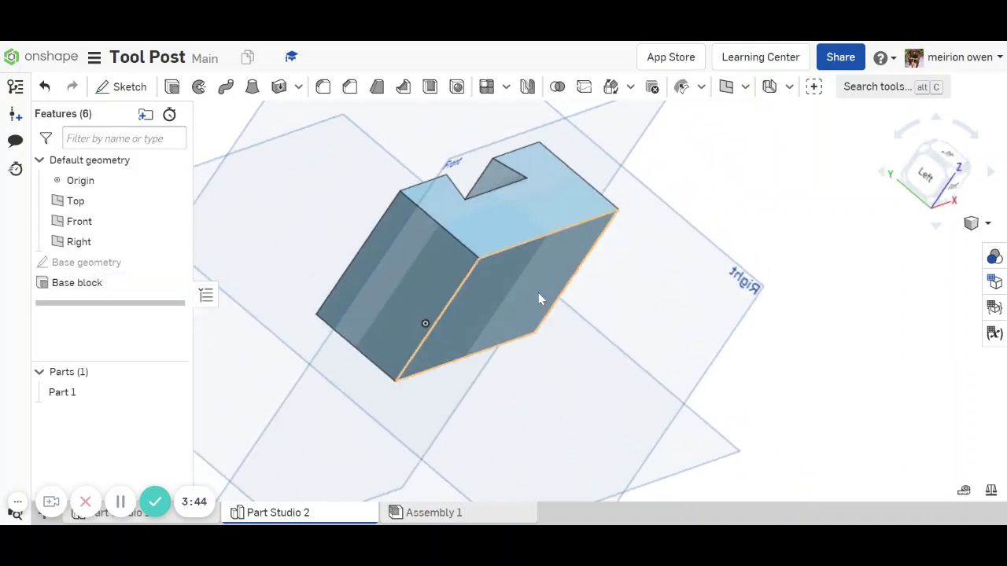
{"action": "left_click", "coordinate": [398, 351]}
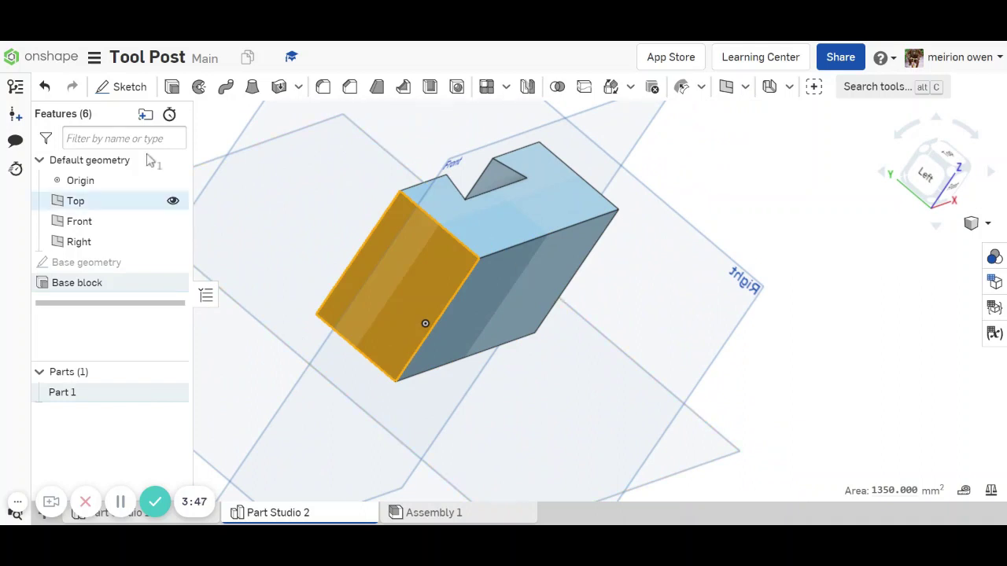
{"action": "left_click", "coordinate": [122, 89]}
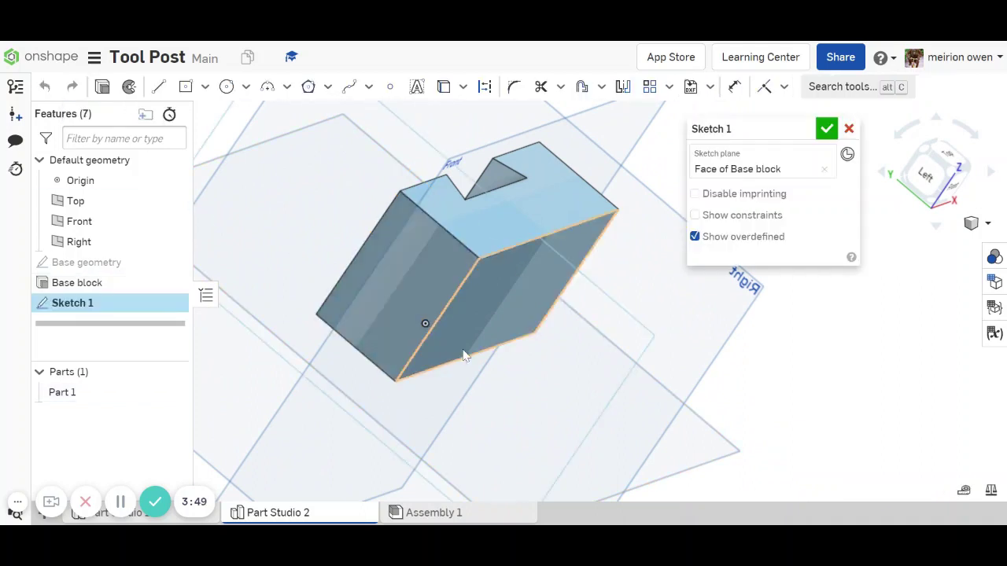
{"action": "key", "text": "n"}
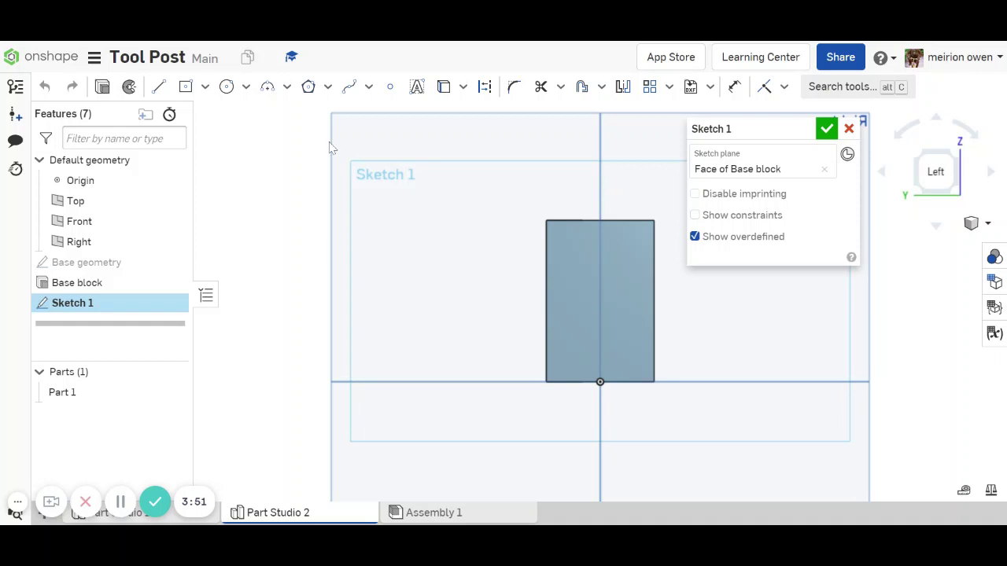
- Place a sketch point on the end face's front vertical edge and dimension it 10 mm above the block's bottom edge
{"action": "left_click", "coordinate": [390, 87]}
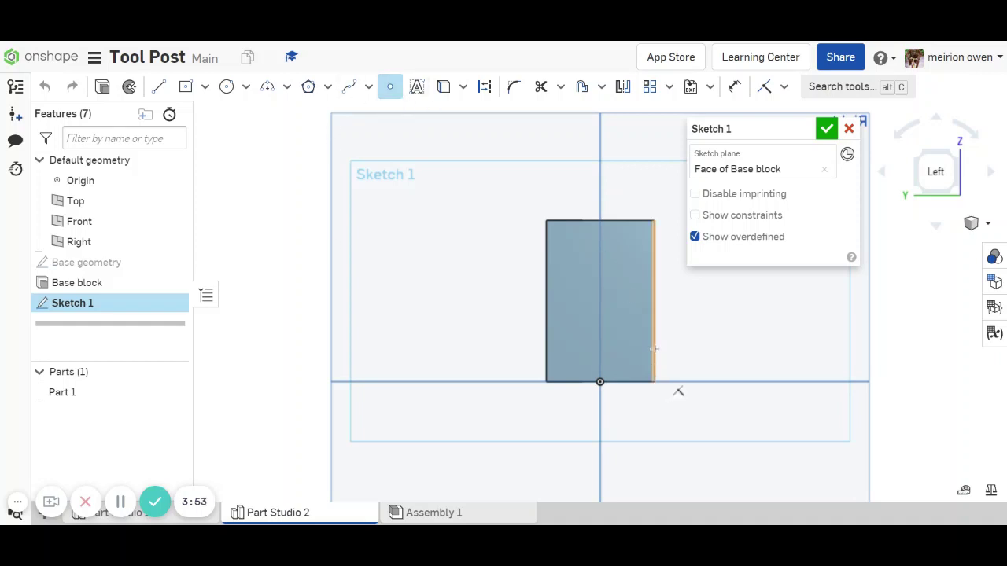
{"action": "left_click", "coordinate": [655, 342]}
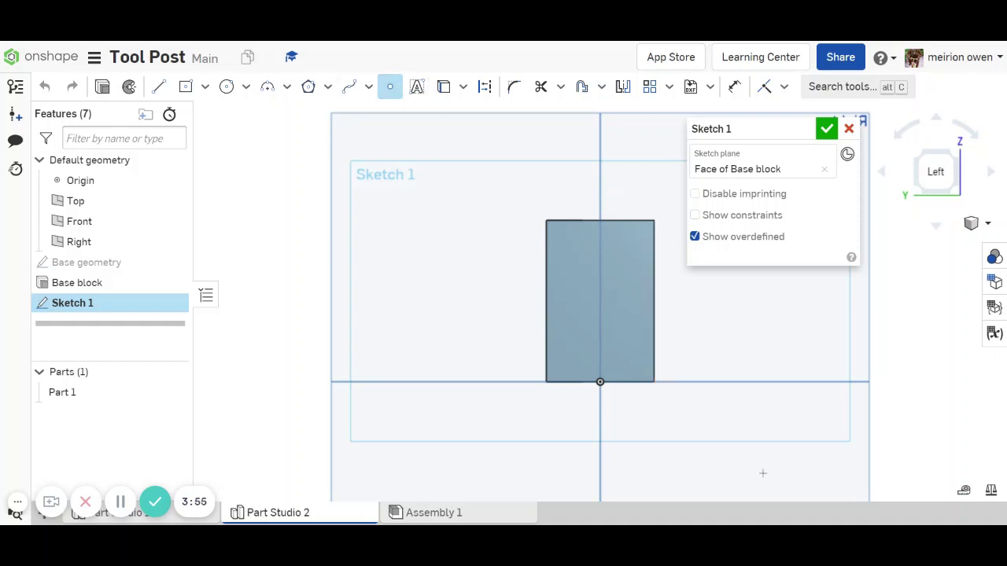
{"action": "left_click", "coordinate": [734, 86]}
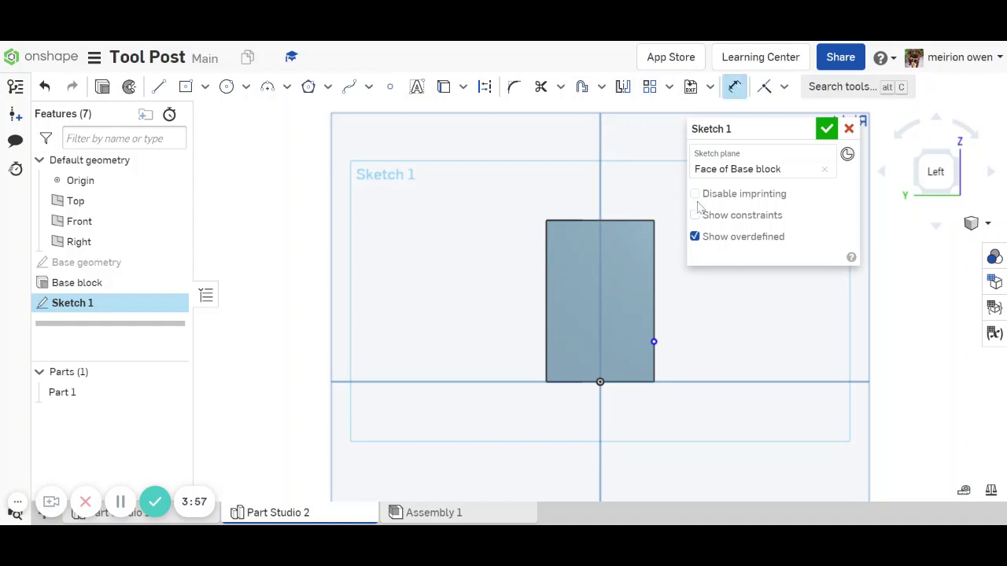
{"action": "left_click", "coordinate": [637, 382]}
{"action": "left_click", "coordinate": [733, 344]}
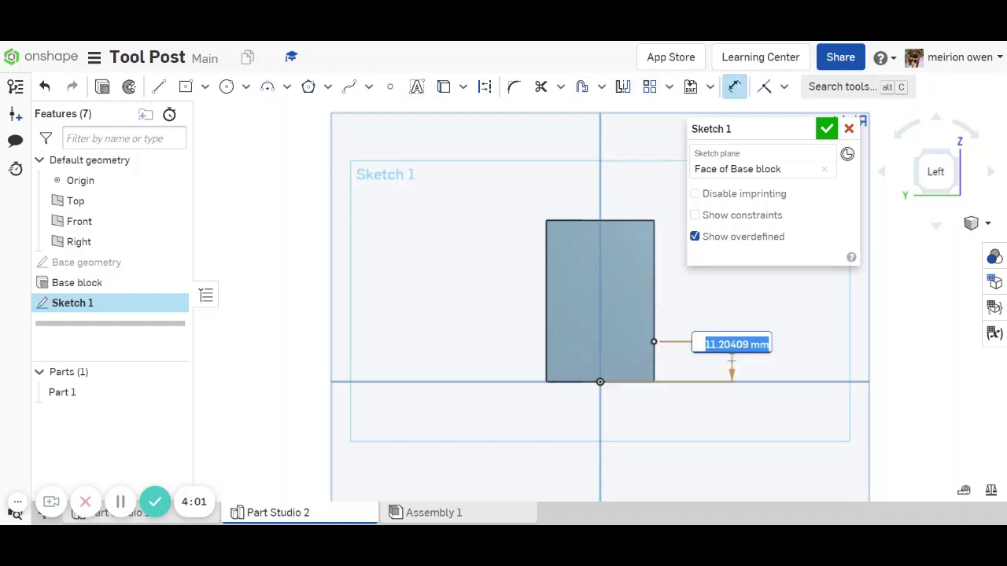
{"action": "type", "text": "10"}
{"action": "key", "text": "Return"}
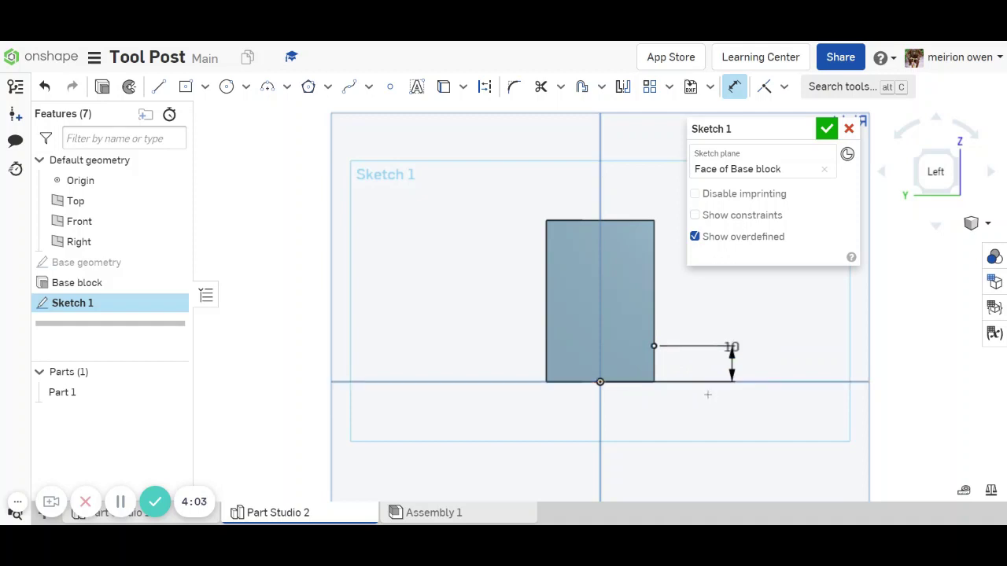
- Draw a 10 mm horizontal line from the point into the block, continuing with a 20 mm vertical line upward
{"action": "left_click", "coordinate": [158, 87]}
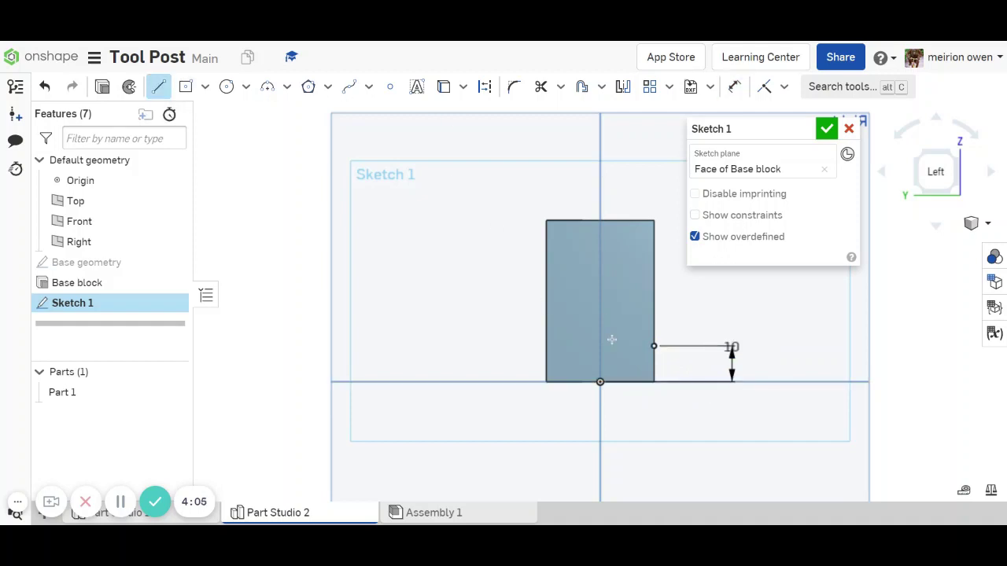
{"action": "left_click", "coordinate": [654, 346]}
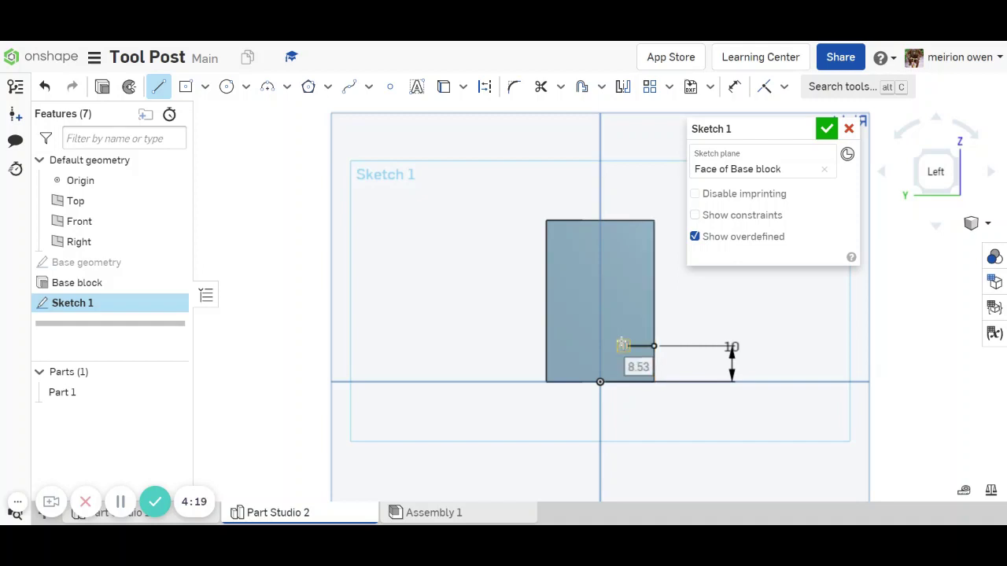
{"action": "type", "text": "10"}
{"action": "key", "text": "Return"}
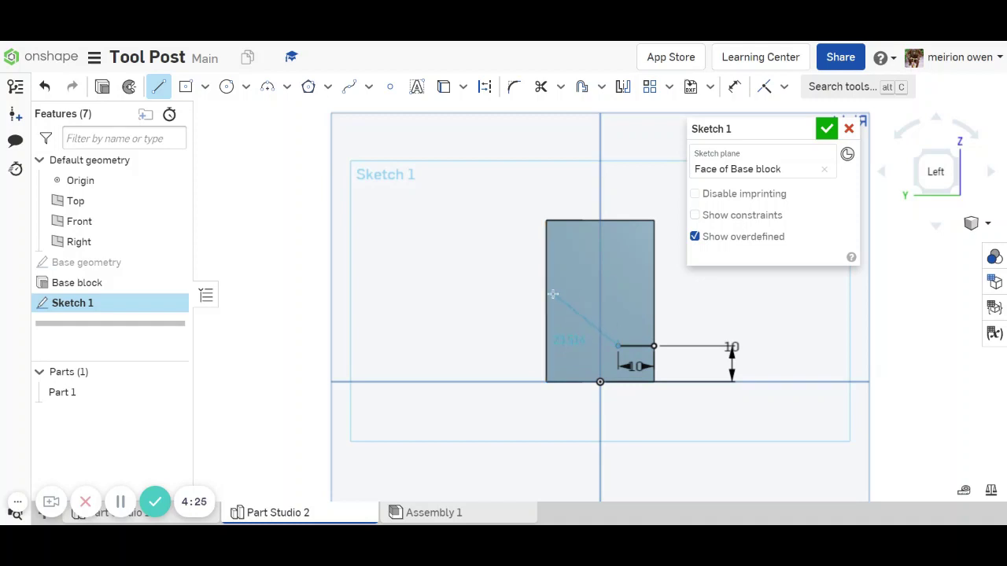
{"action": "left_click", "coordinate": [619, 290]}
{"action": "type", "text": "20"}
{"action": "key", "text": "Return"}
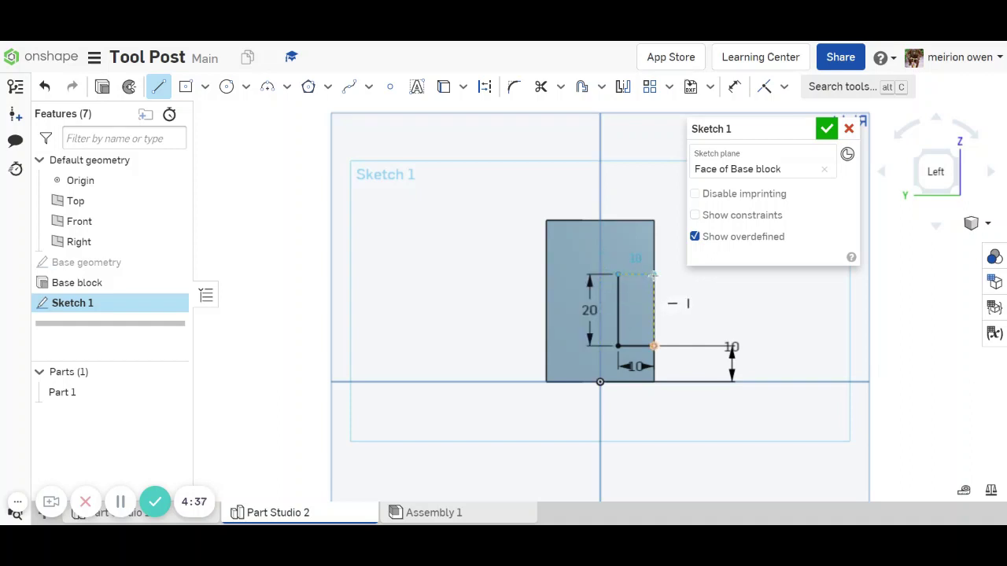
- Close the slot profile with a horizontal line from the vertical line's upper end to the block's front edge
{"action": "left_click", "coordinate": [653, 276]}
{"action": "key", "text": "Escape"}
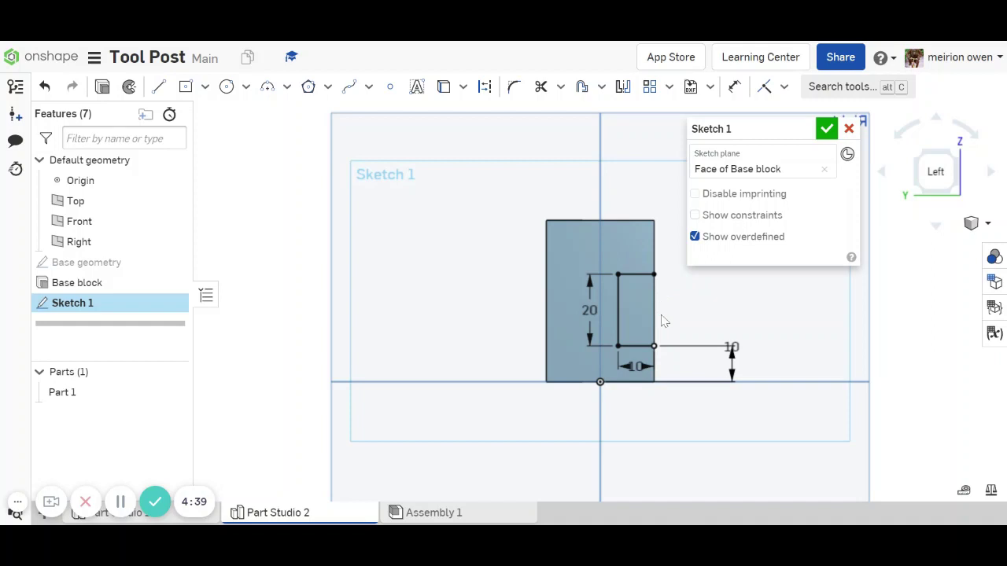
- Start an Extrude of the rectangular slot region, drop the missing face reference, and set it to remove material
{"action": "middle_click_drag", "start_coordinate": [659, 324], "coordinate": [488, 334]}
{"action": "right_click_drag", "start_coordinate": [518, 326], "coordinate": [490, 340]}
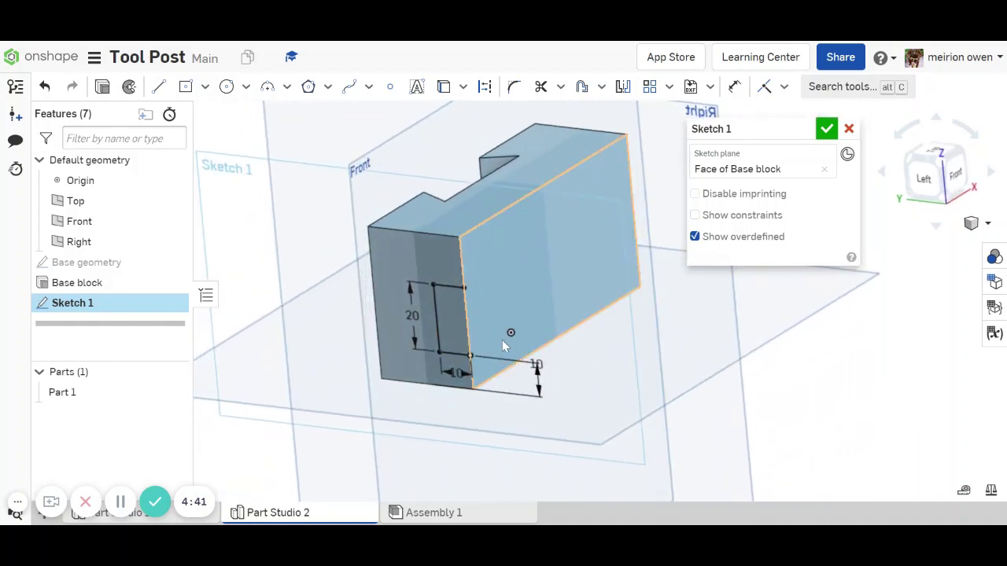
{"action": "left_click", "coordinate": [103, 88]}
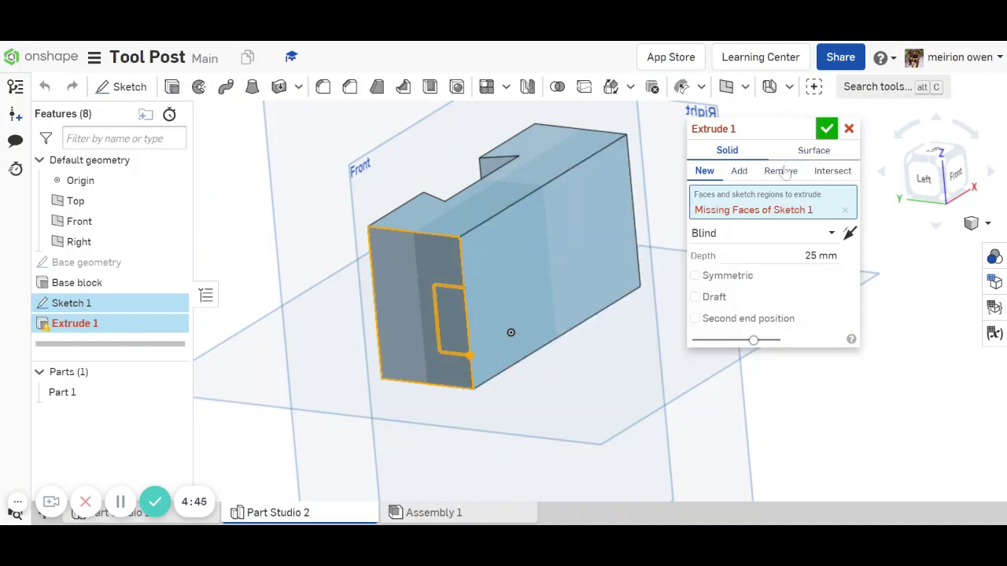
{"action": "left_click", "coordinate": [451, 323]}
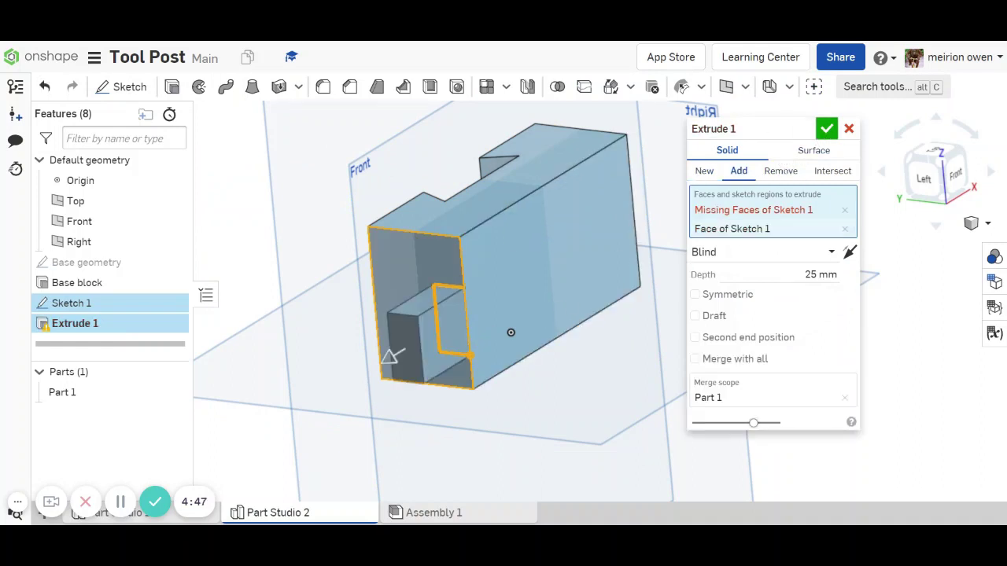
{"action": "left_click", "coordinate": [845, 210]}
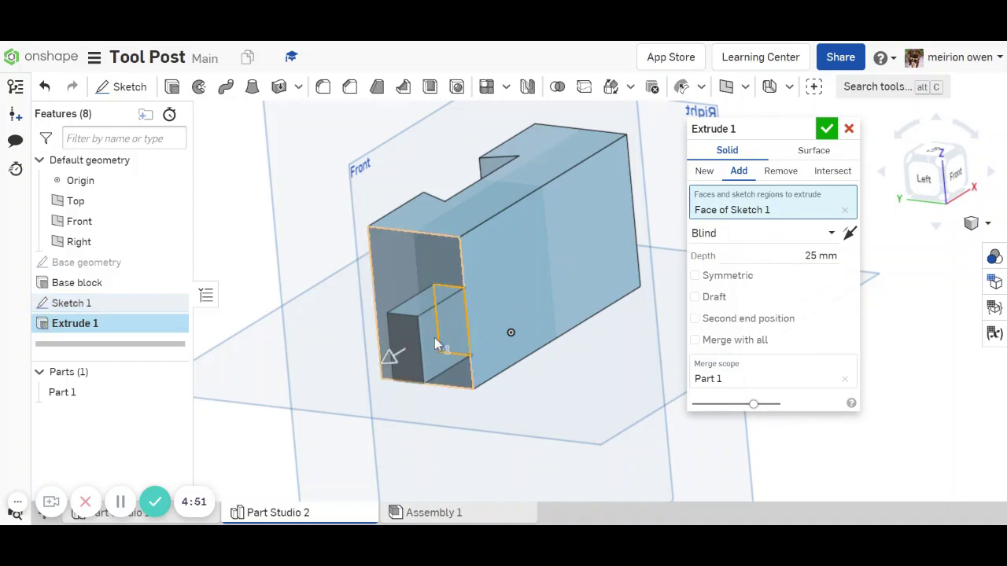
{"action": "left_click", "coordinate": [780, 171]}
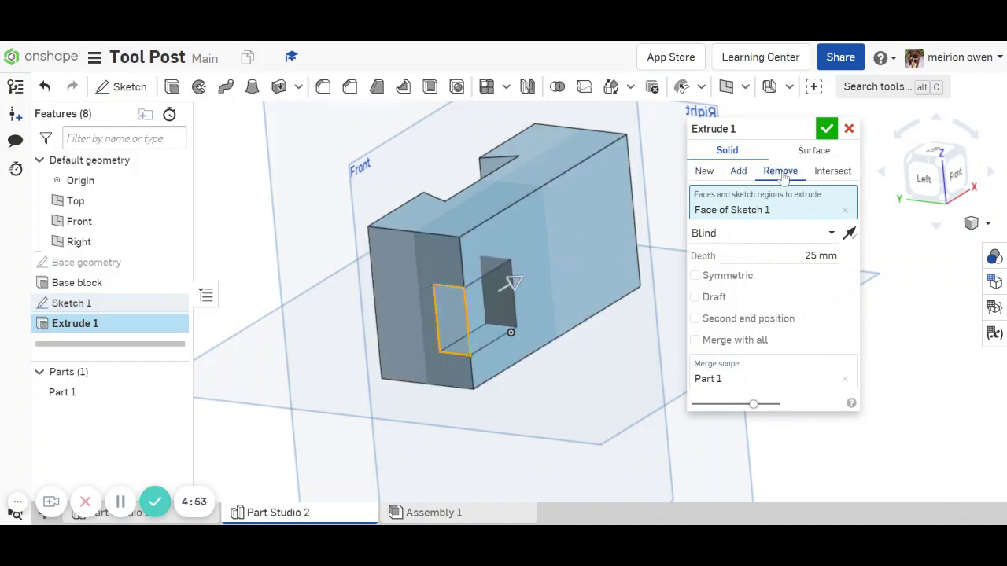
- Set the slot cut's depth to 90 mm
{"action": "left_click", "coordinate": [823, 253]}
{"action": "type", "text": "90"}
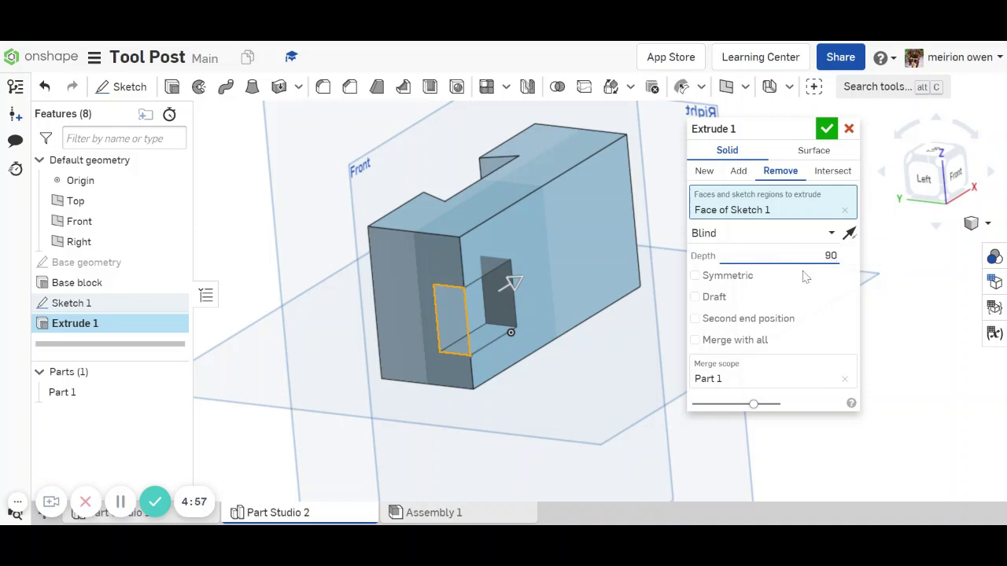
{"action": "key", "text": "Return"}
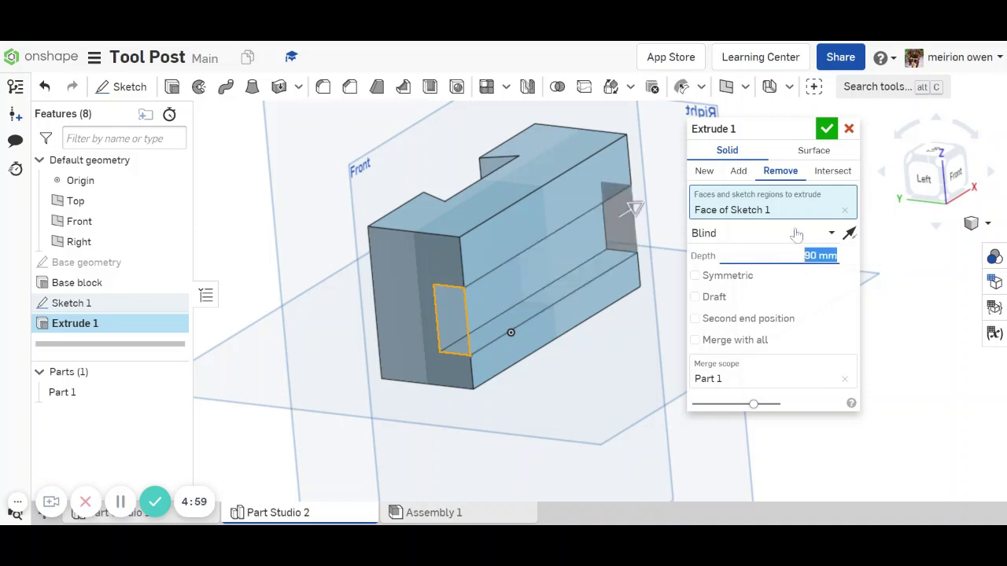
- Make the slot cut run through all of the block and accept the extrude
{"action": "left_click", "coordinate": [797, 234]}
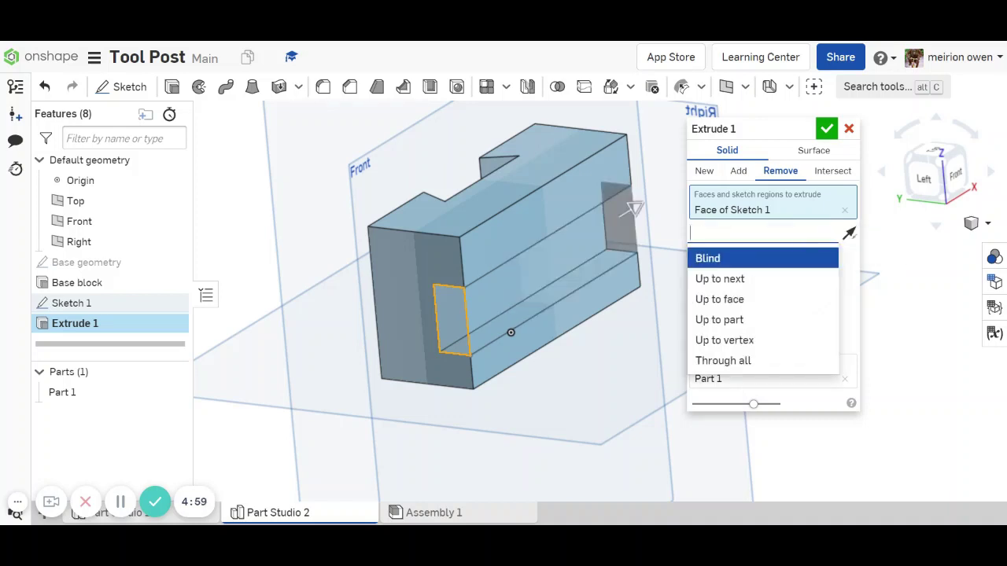
{"action": "left_click", "coordinate": [752, 361]}
{"action": "left_click", "coordinate": [827, 129]}
- Start a sketch on the block's top face and view it straight on
{"action": "middle_click_drag", "start_coordinate": [590, 322], "coordinate": [598, 344]}
{"action": "right_click_drag", "start_coordinate": [597, 345], "coordinate": [636, 310]}
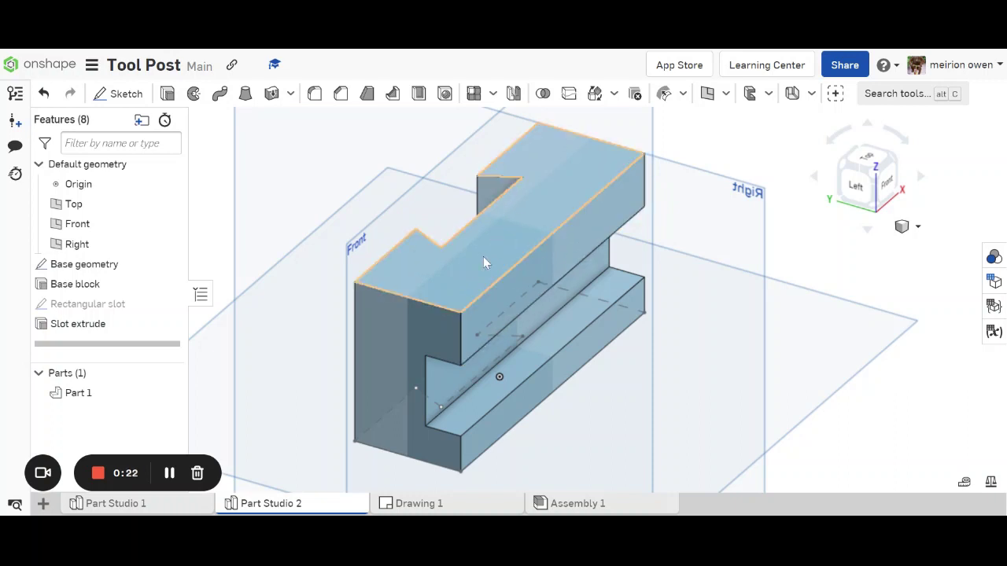
{"action": "left_click", "coordinate": [456, 278]}
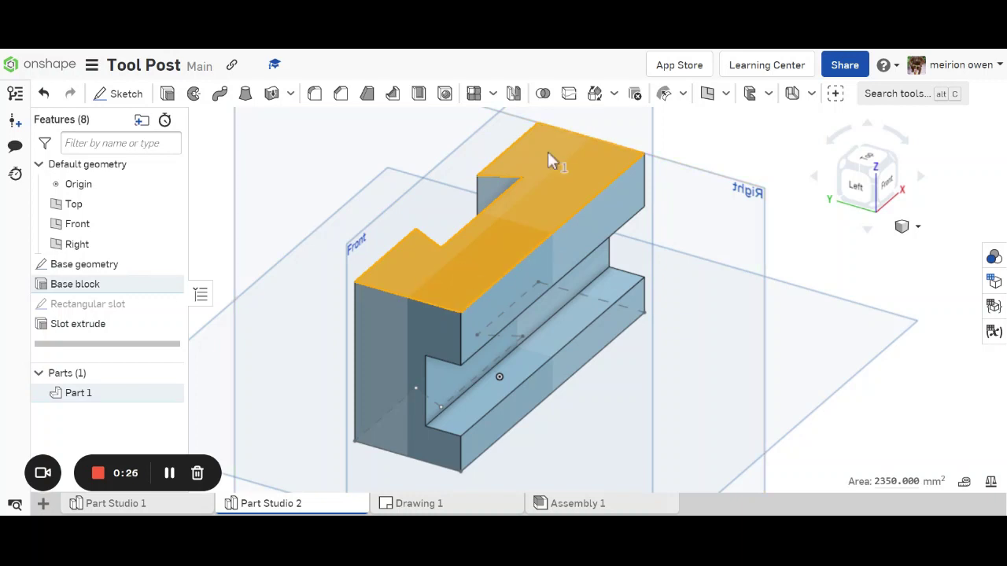
{"action": "left_click", "coordinate": [126, 96]}
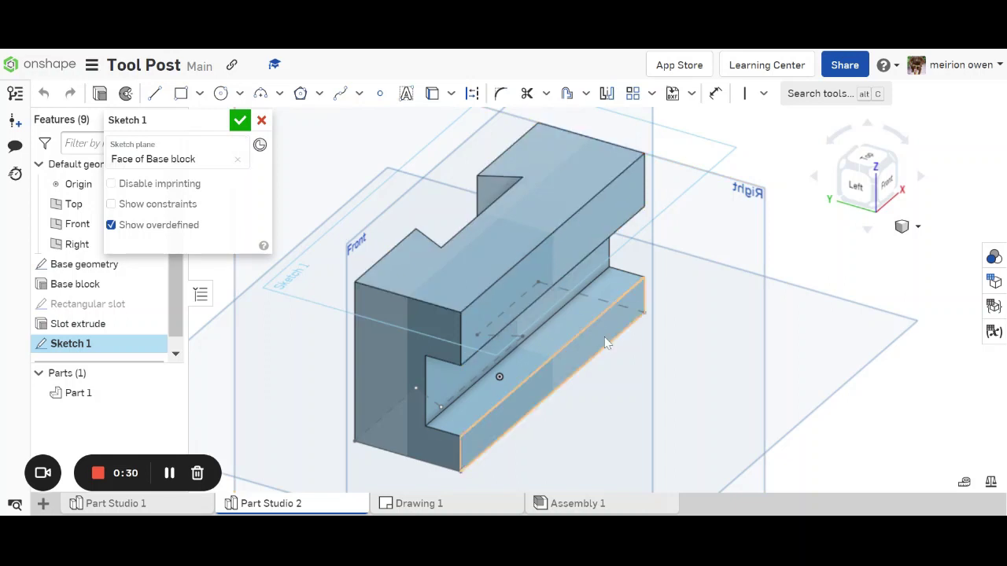
{"action": "key", "text": "n"}
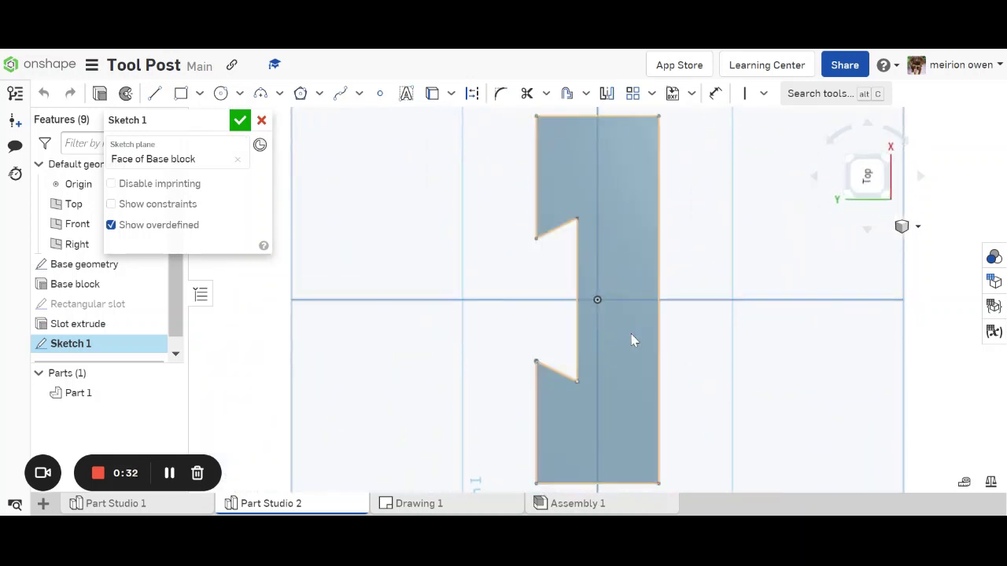
- Place two sketch points on the top face near its front edge, between the origin and the left end
{"action": "scroll", "coordinate": [631, 334], "scroll_direction": "down", "scroll_amount": 2}
{"action": "mouse_move", "coordinate": [613, 313]}
{"action": "middle_mouse_down"}
{"action": "mouse_move", "coordinate": [557, 290]}
{"action": "mouse_move", "coordinate": [501, 284]}
{"action": "middle_mouse_up"}
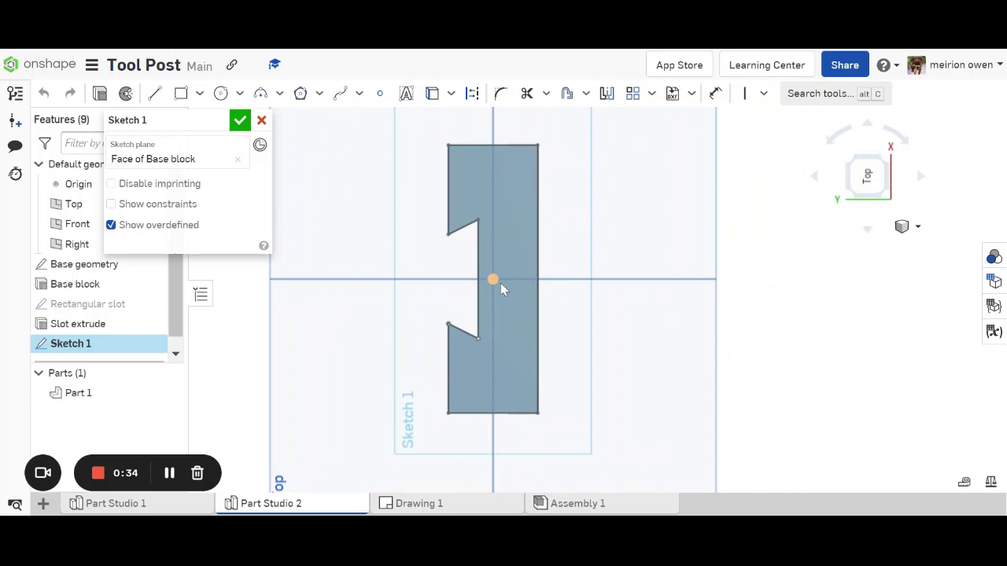
{"action": "left_click", "coordinate": [380, 93]}
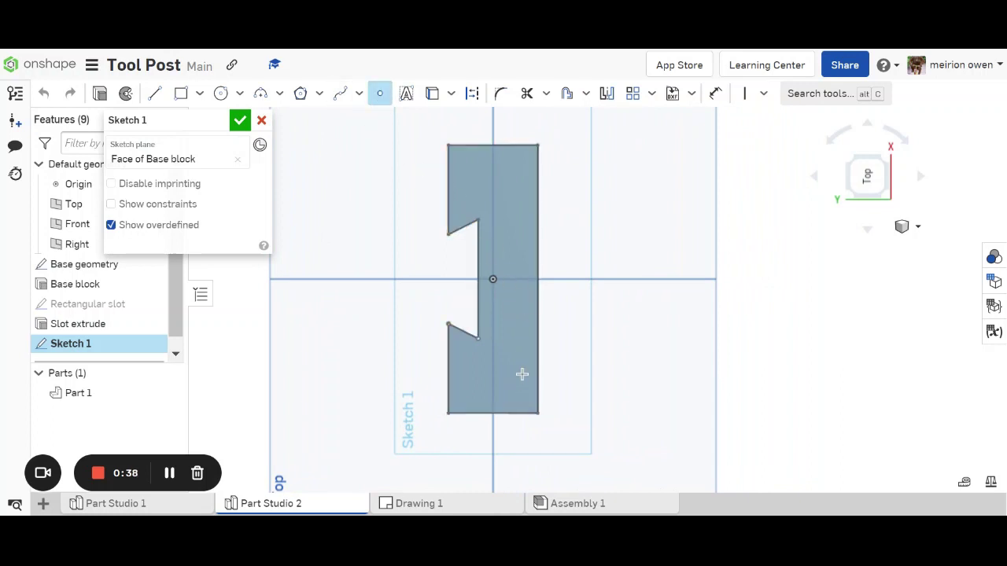
{"action": "left_click", "coordinate": [520, 380]}
{"action": "left_click", "coordinate": [523, 322]}
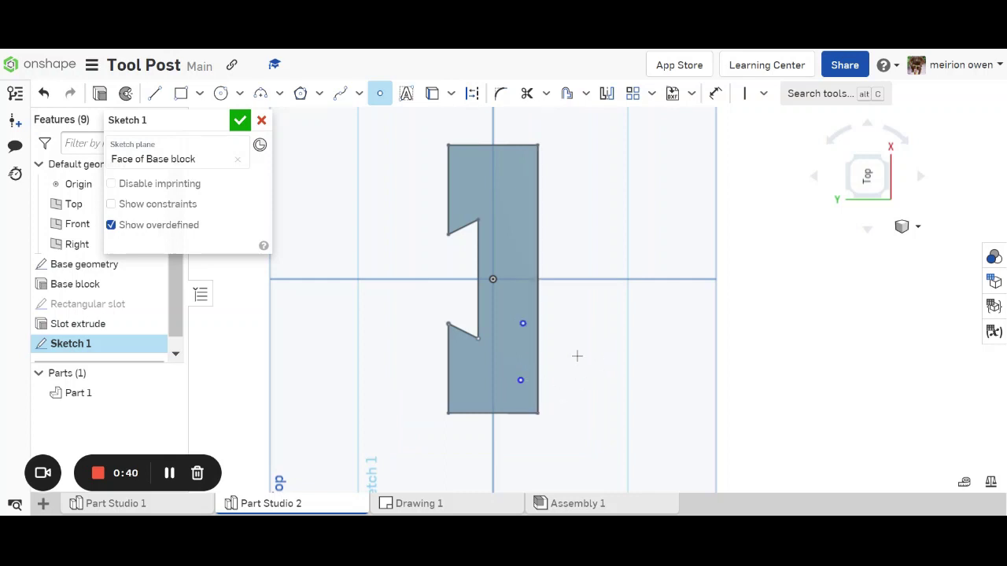
- Dimension the sketch point nearest the block's left end 6 mm from the left end edge
{"action": "scroll", "coordinate": [546, 365], "scroll_direction": "up", "scroll_amount": 3}
{"action": "scroll", "coordinate": [546, 364], "scroll_direction": "down", "scroll_amount": 1}
{"action": "middle_click_drag", "start_coordinate": [539, 370], "coordinate": [542, 317]}
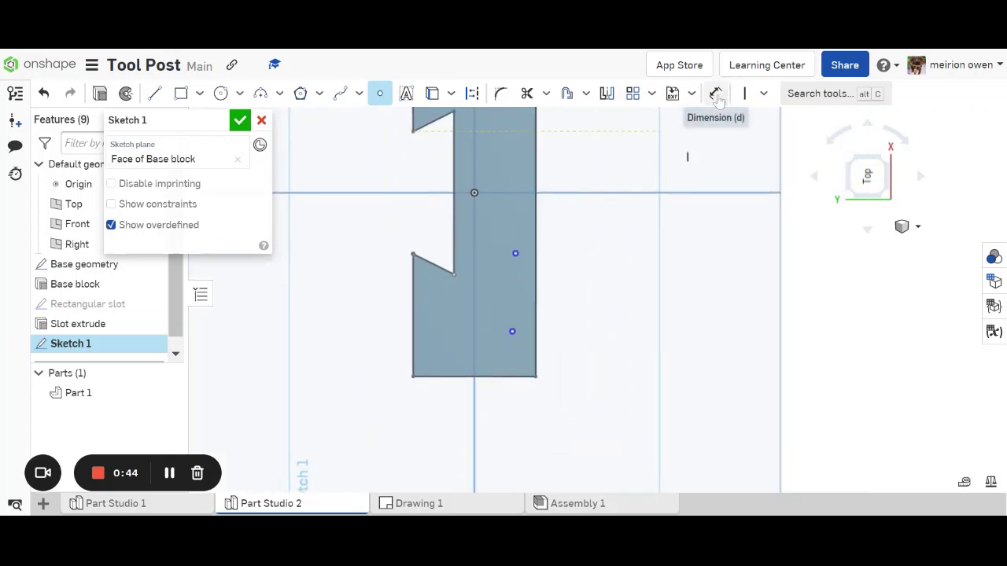
{"action": "left_click", "coordinate": [715, 93]}
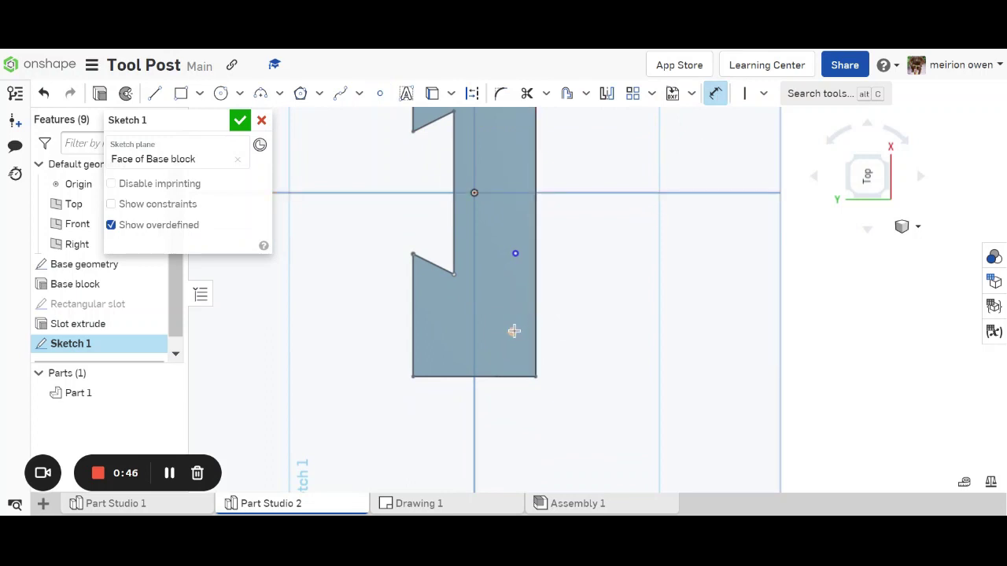
{"action": "left_click", "coordinate": [522, 375]}
{"action": "left_click", "coordinate": [589, 356]}
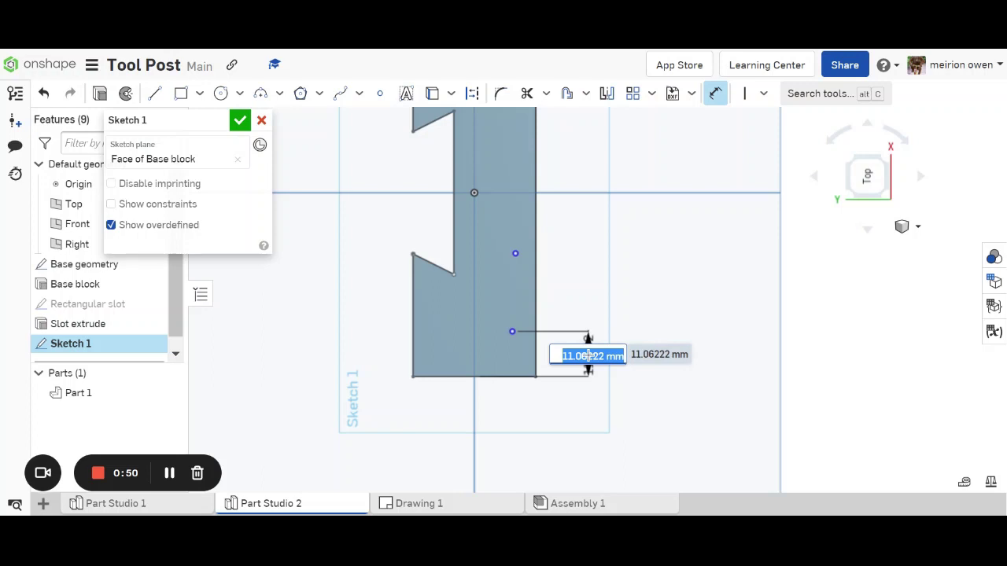
{"action": "type", "text": "6"}
{"action": "key", "text": "Return"}
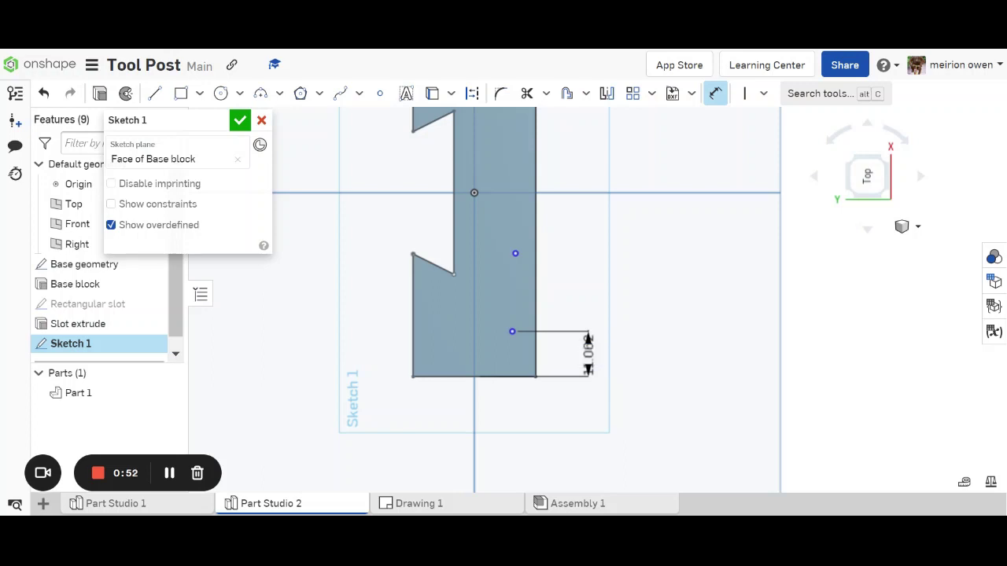
- Dimension the second sketch point 25 mm from the block's left end edge
{"action": "left_click", "coordinate": [493, 377]}
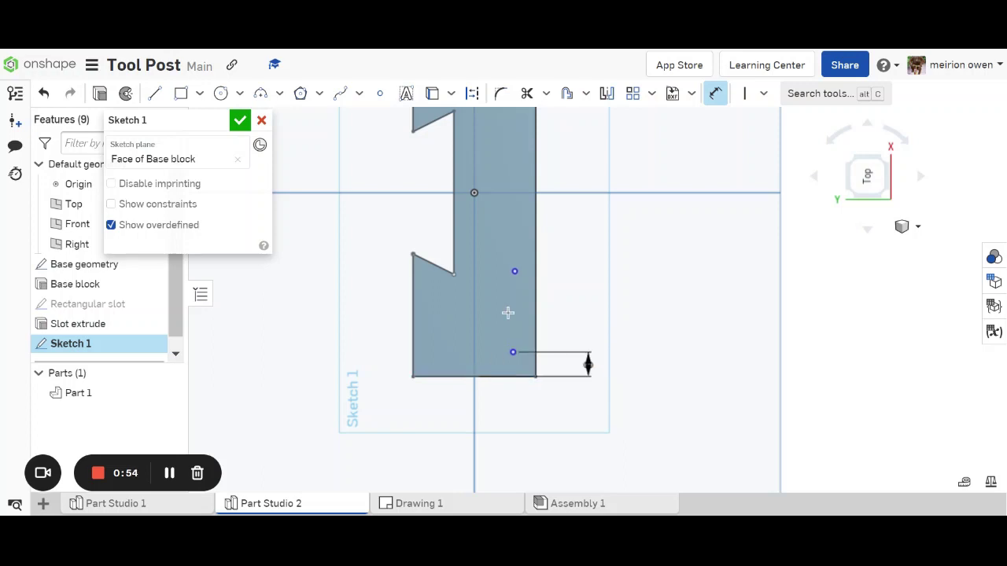
{"action": "left_click", "coordinate": [514, 271]}
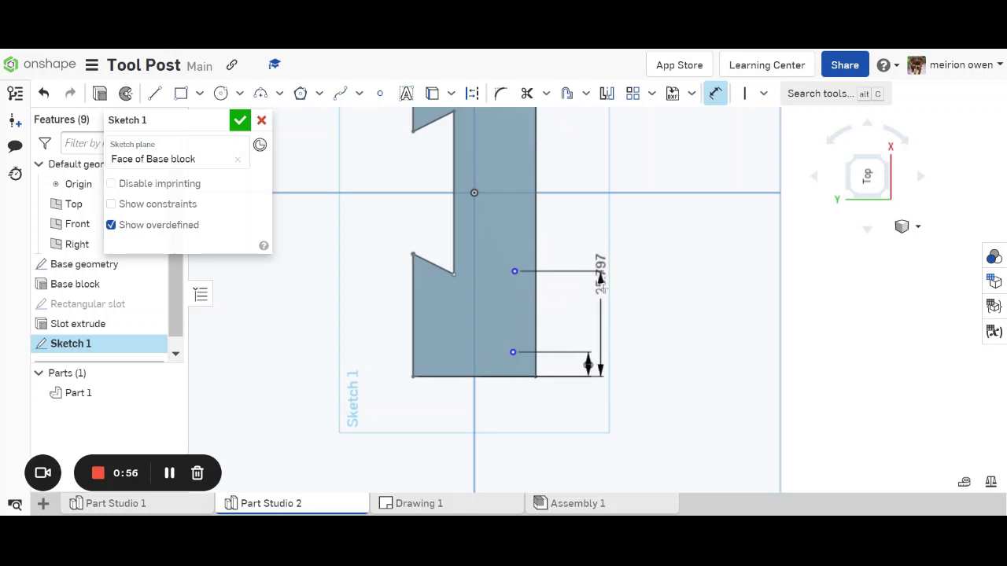
{"action": "left_click", "coordinate": [602, 282]}
{"action": "type", "text": "2"}
{"action": "key", "text": "Return"}
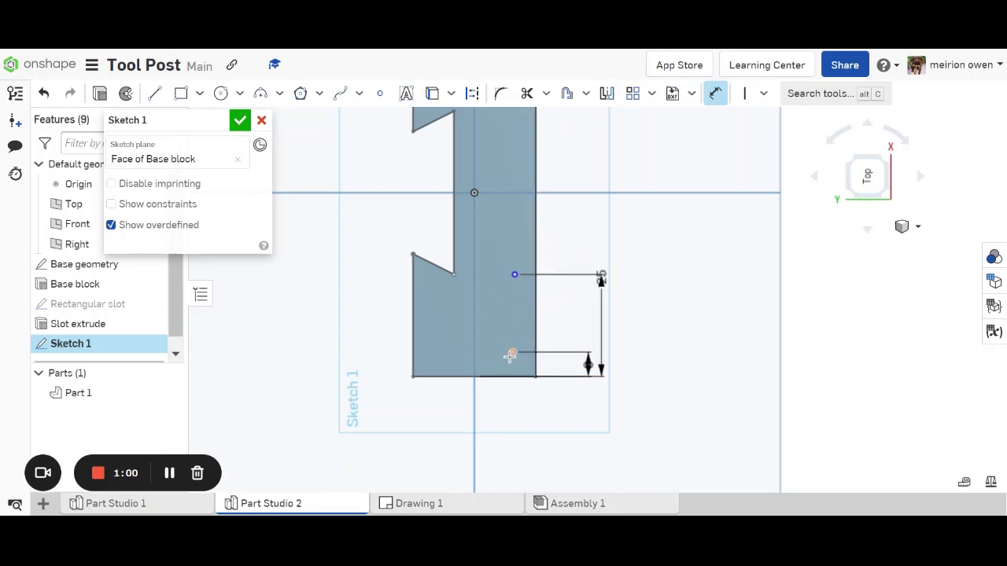
- Dimension the sketch point nearest the left end 5 mm from the block's front edge
{"action": "left_click", "coordinate": [510, 353]}
{"action": "left_click", "coordinate": [536, 339]}
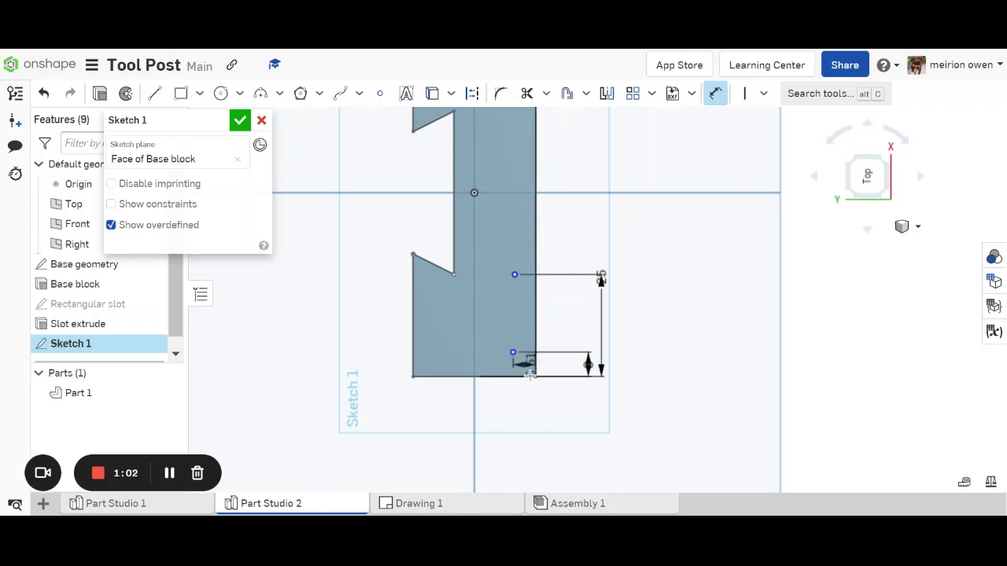
{"action": "left_click", "coordinate": [526, 415]}
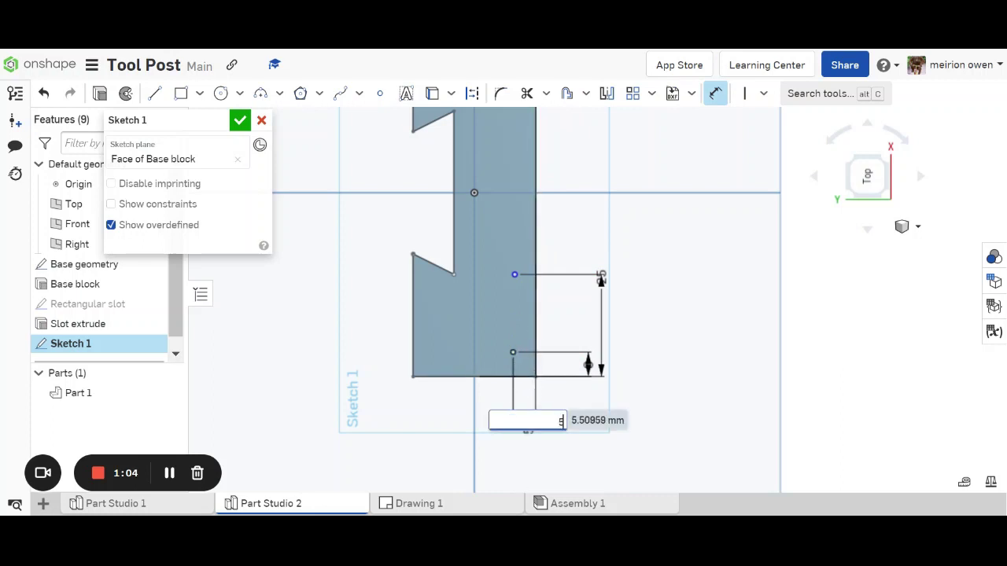
{"action": "key", "text": "Return"}
- Dimension the second sketch point 5 mm from the block's front edge and finish the sketch
{"action": "left_click", "coordinate": [515, 274]}
{"action": "left_click", "coordinate": [535, 258]}
{"action": "left_click", "coordinate": [578, 248]}
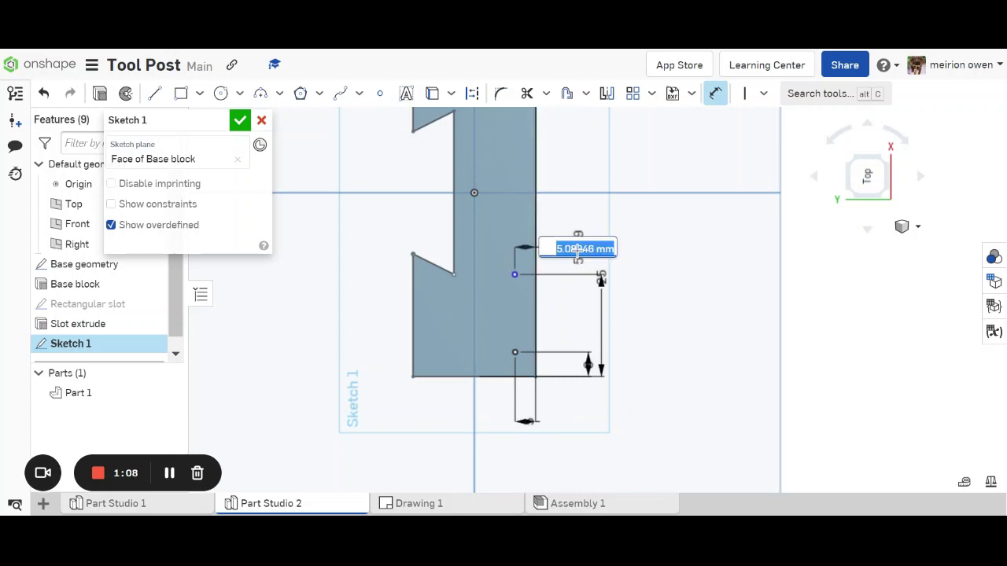
{"action": "type", "text": "5"}
{"action": "key", "text": "Return"}
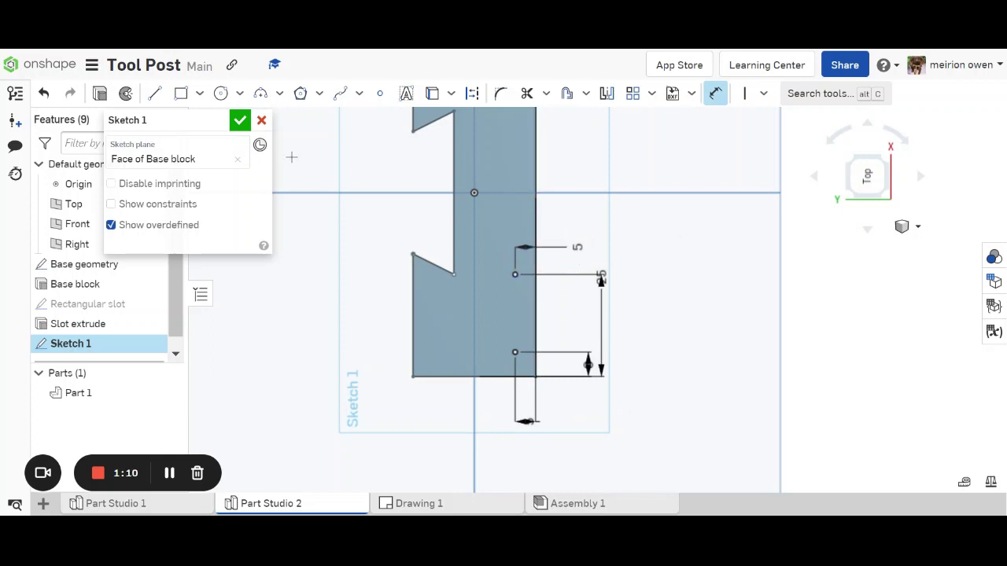
{"action": "left_click", "coordinate": [240, 120]}
- Start a simple blind Hole feature with the ISO clearance type and set its size to M5
{"action": "mouse_move", "coordinate": [348, 196]}
{"action": "right_mouse_down"}
{"action": "mouse_move", "coordinate": [420, 238]}
{"action": "mouse_move", "coordinate": [444, 281]}
{"action": "mouse_move", "coordinate": [462, 274]}
{"action": "mouse_move", "coordinate": [458, 228]}
{"action": "right_mouse_up"}
{"action": "scroll", "coordinate": [459, 228], "scroll_direction": "down", "scroll_amount": 2}
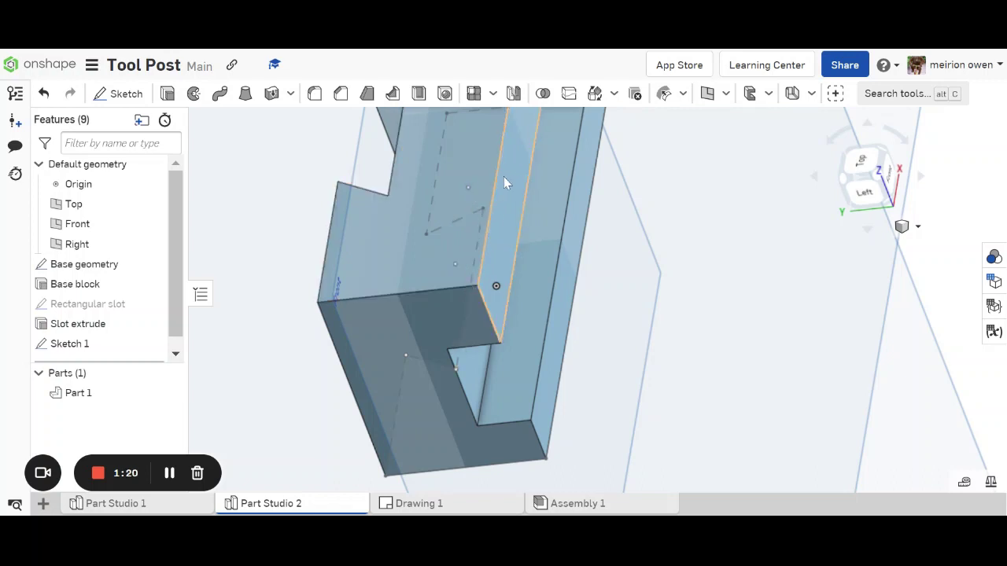
{"action": "left_click", "coordinate": [445, 94]}
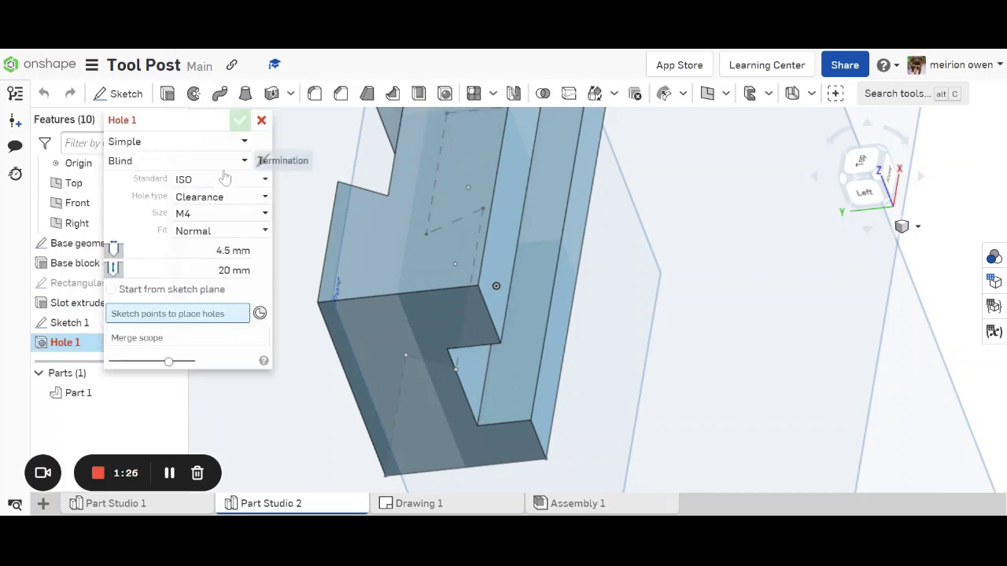
{"action": "left_click", "coordinate": [197, 219]}
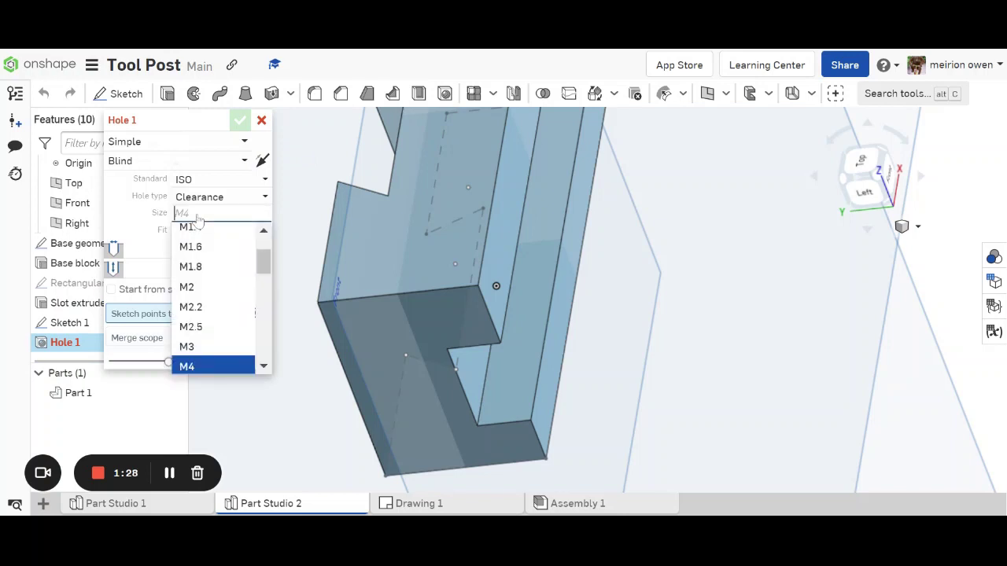
{"action": "left_click", "coordinate": [264, 368]}
{"action": "left_click", "coordinate": [264, 368]}
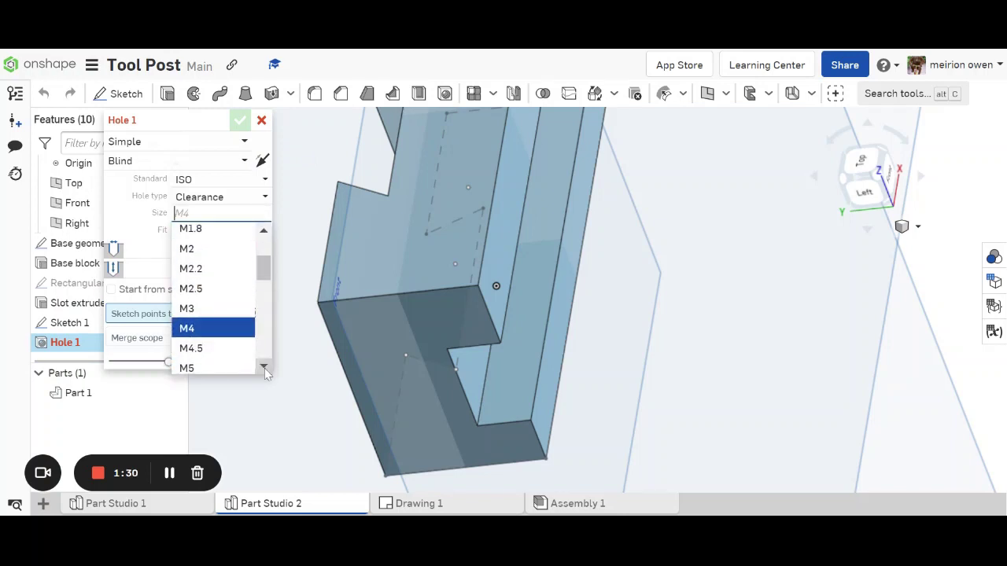
{"action": "left_click", "coordinate": [214, 366]}
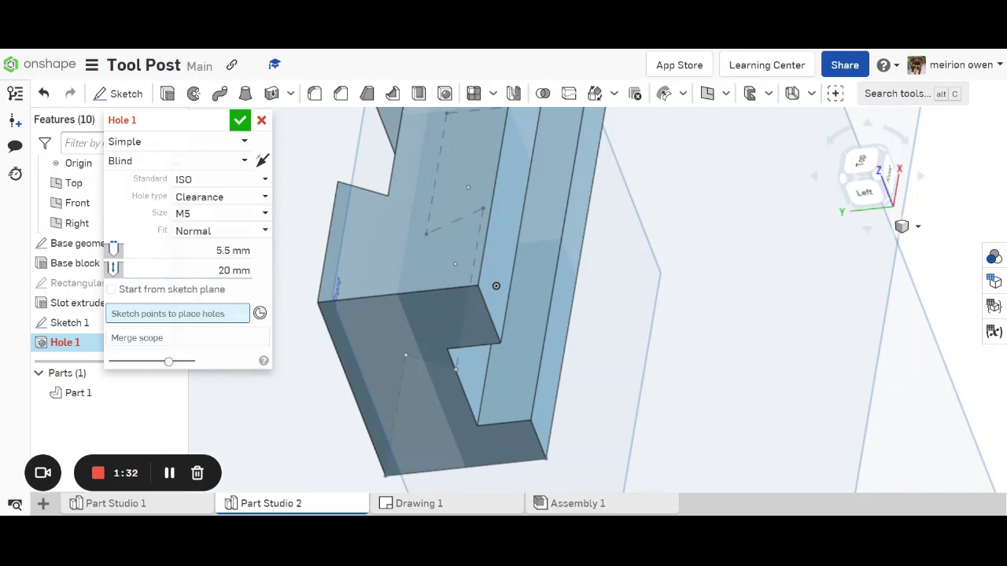
- Place the holes on both sketch points of the block's top face and set the hole type to Tapped
{"action": "left_click", "coordinate": [456, 266]}
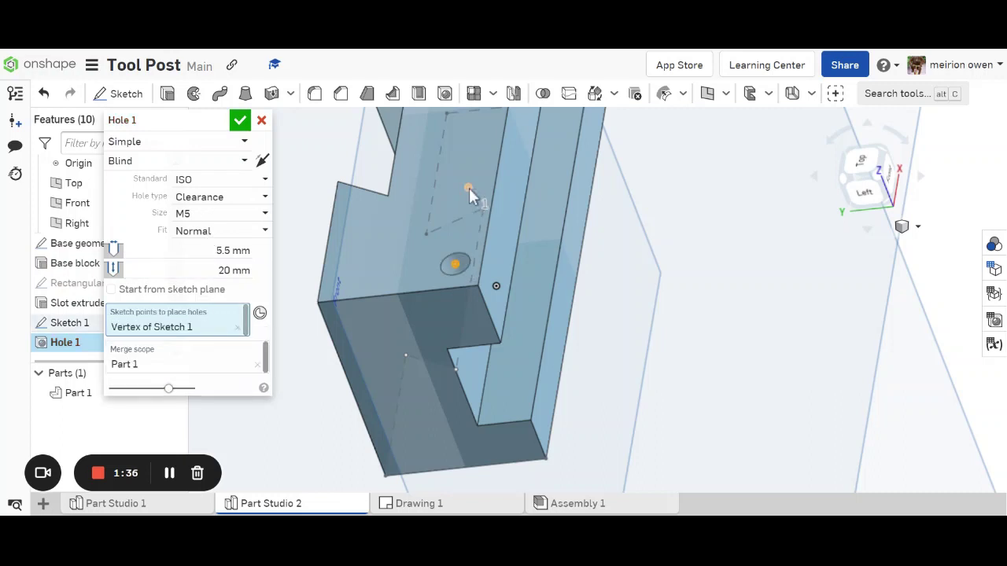
{"action": "left_click", "coordinate": [469, 188]}
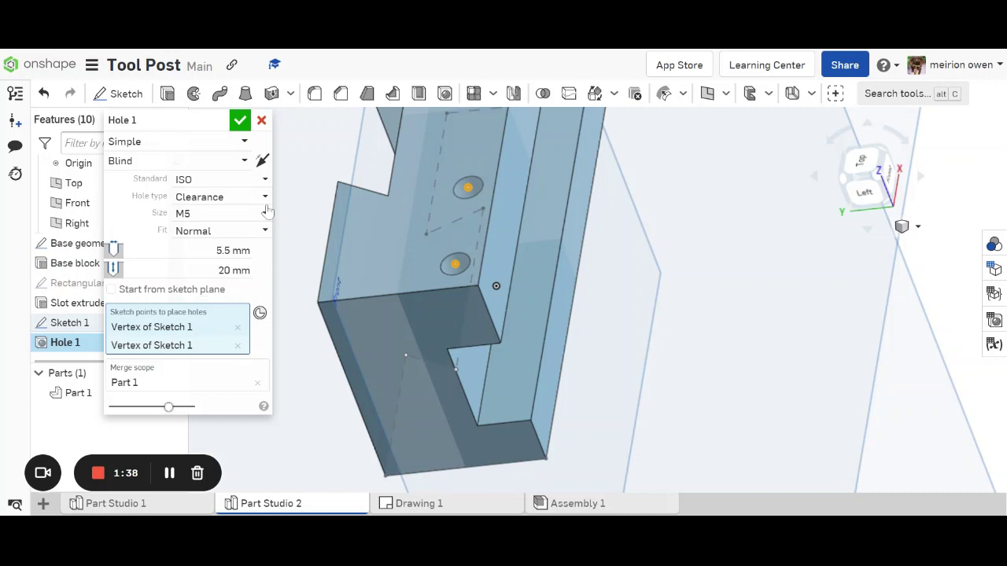
{"action": "left_click", "coordinate": [206, 200]}
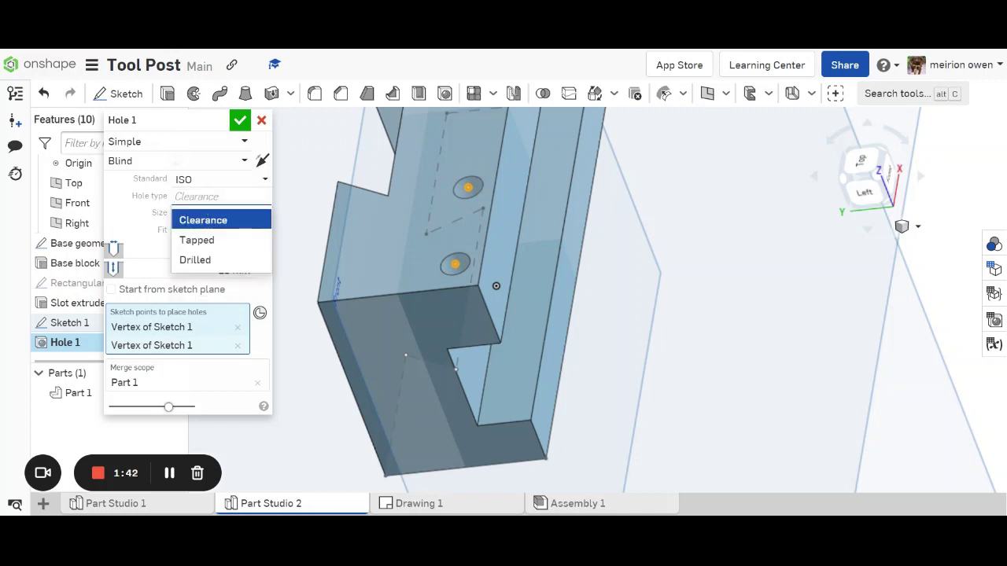
{"action": "left_click", "coordinate": [197, 241]}
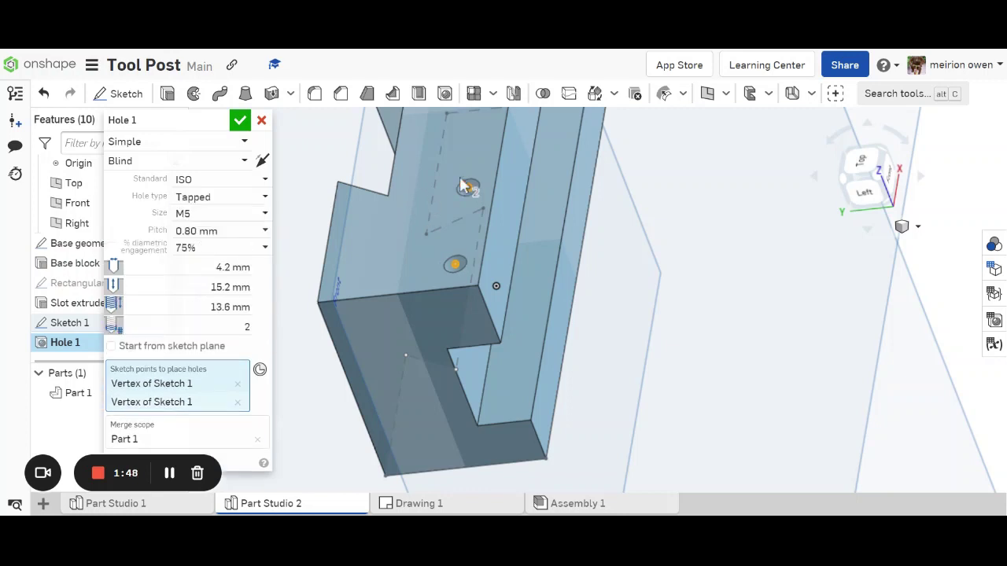
- Try the Through end type for the tapped holes and switch it back to Blind
{"action": "right_click_drag", "start_coordinate": [394, 312], "coordinate": [377, 268]}
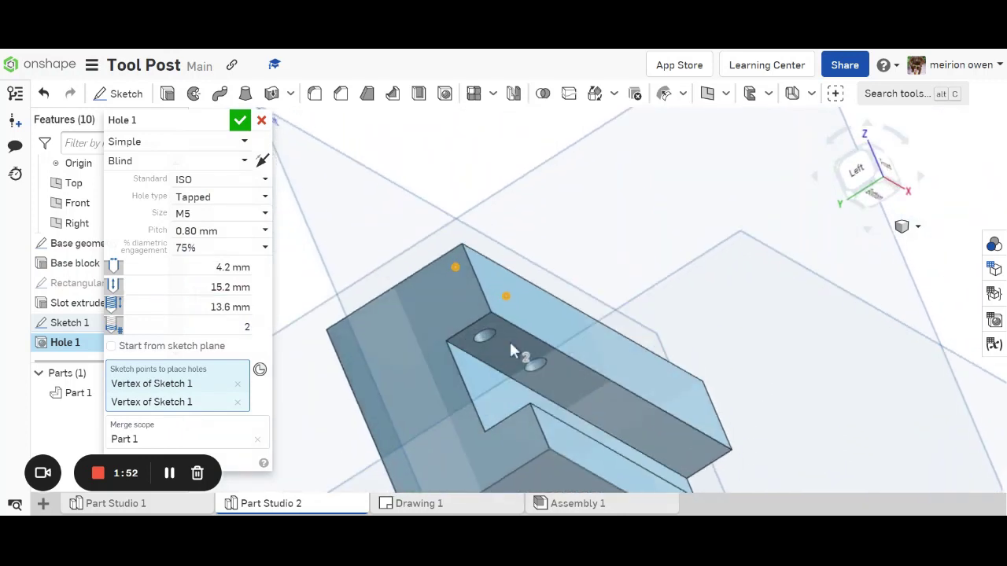
{"action": "middle_click_drag", "start_coordinate": [510, 342], "coordinate": [513, 255]}
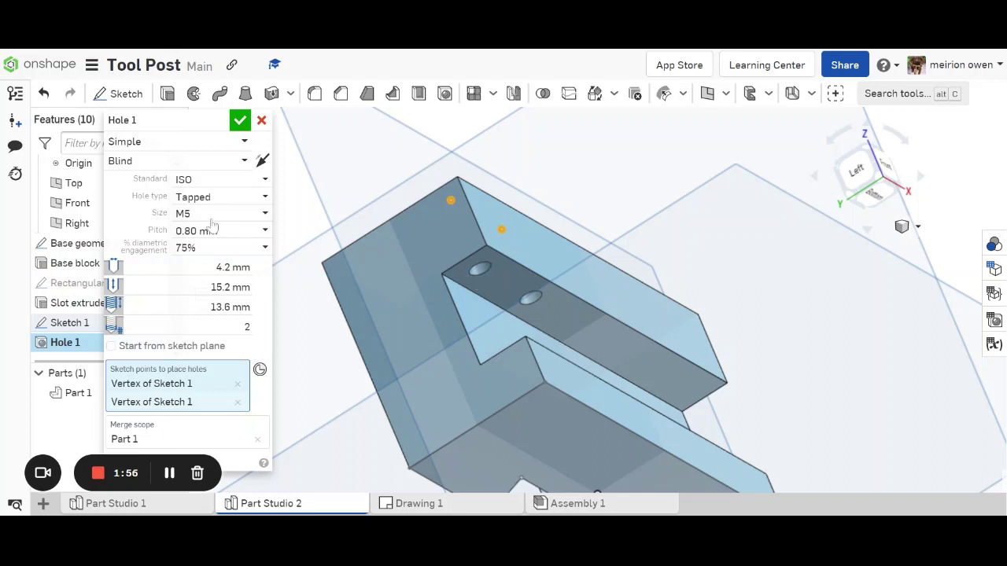
{"action": "left_click", "coordinate": [245, 161]}
{"action": "left_click", "coordinate": [210, 187]}
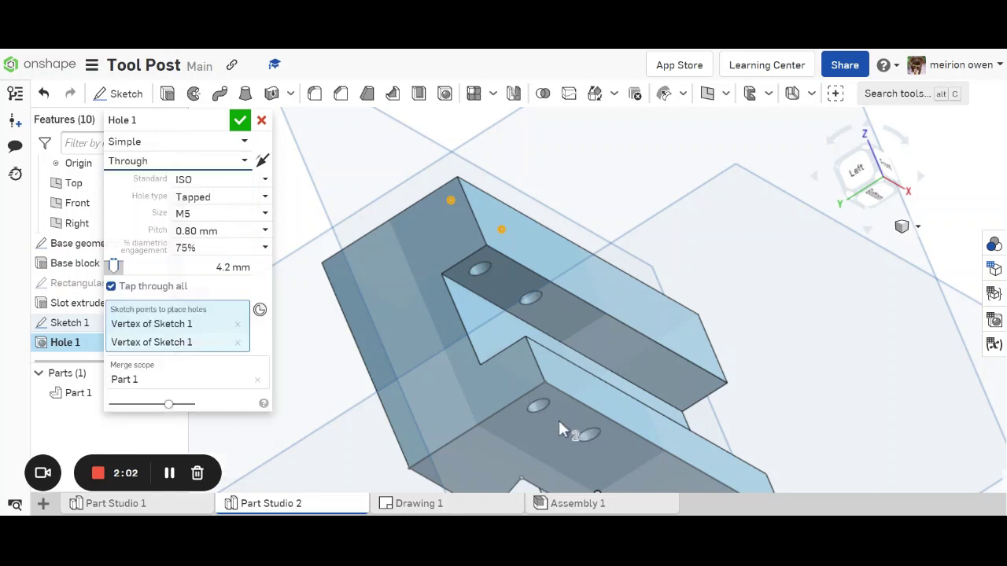
{"action": "left_click", "coordinate": [224, 162]}
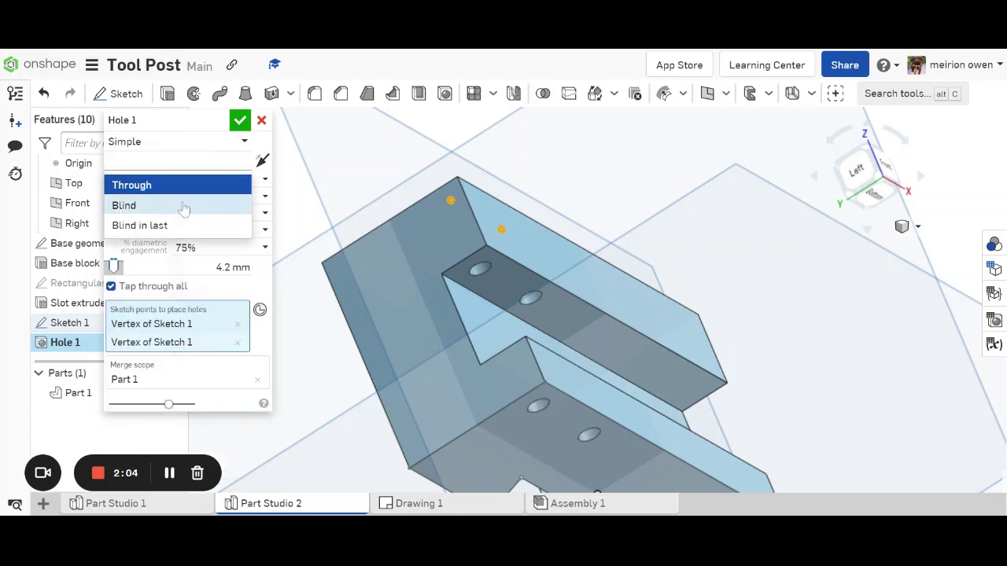
{"action": "left_click", "coordinate": [183, 204]}
{"action": "right_click_drag", "start_coordinate": [484, 319], "coordinate": [450, 191]}
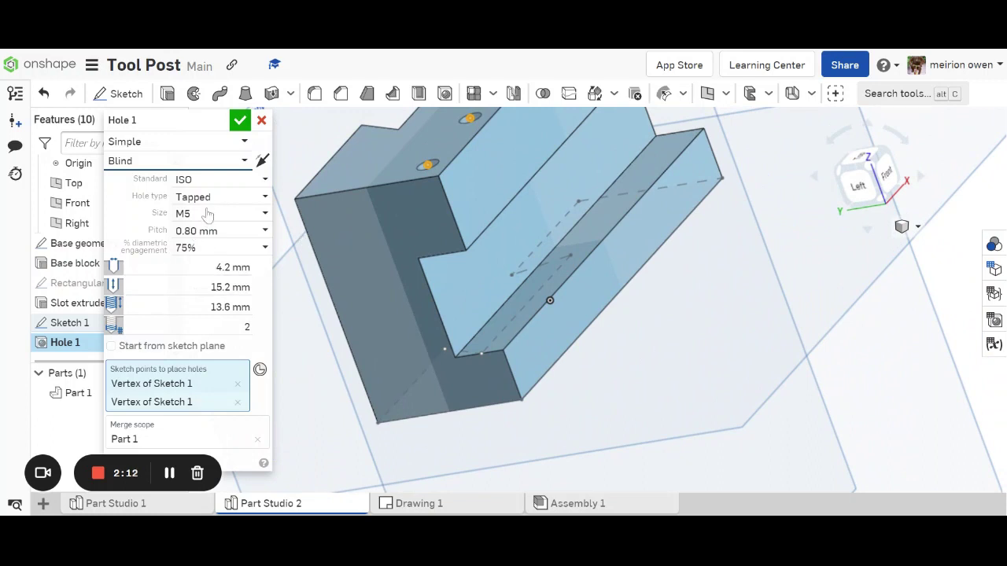
{"action": "left_click", "coordinate": [223, 161]}
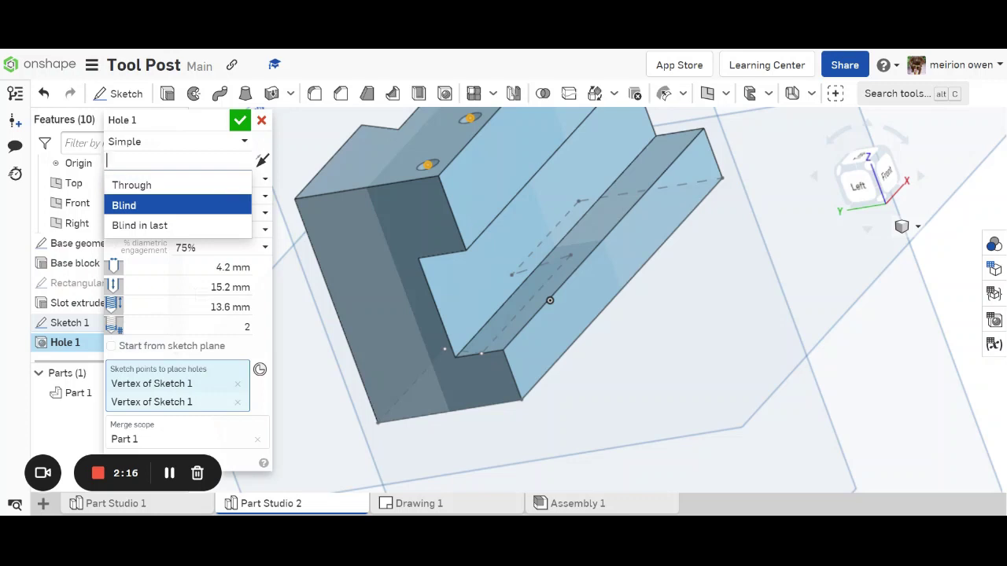
{"action": "left_click", "coordinate": [205, 206]}
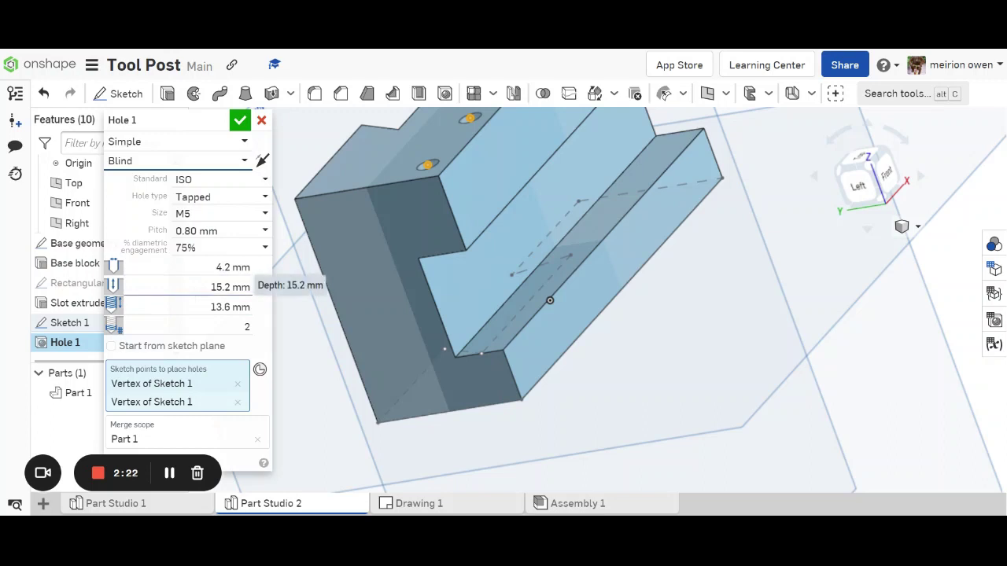
- Set the blind tapped holes' depth to 18 mm and accept the Hole feature
{"action": "left_click", "coordinate": [229, 287]}
{"action": "type", "text": "18"}
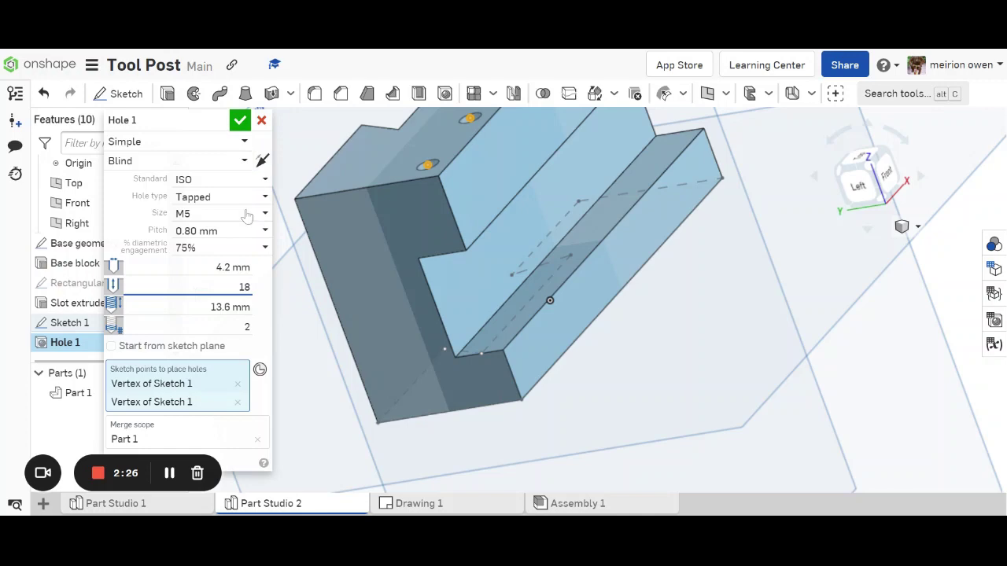
{"action": "key", "text": "Return"}
{"action": "right_click_drag", "start_coordinate": [378, 364], "coordinate": [387, 324]}
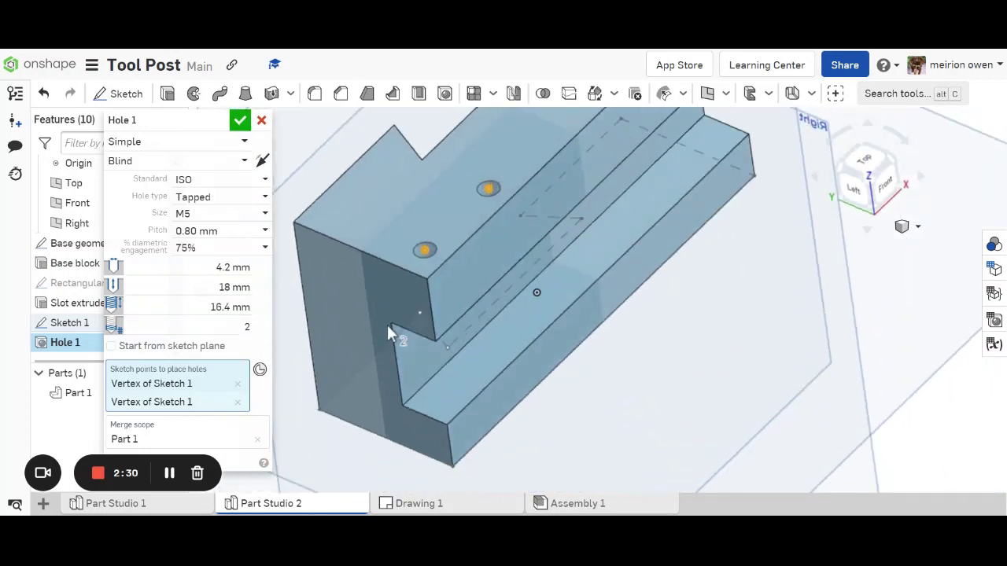
{"action": "left_click", "coordinate": [243, 121]}
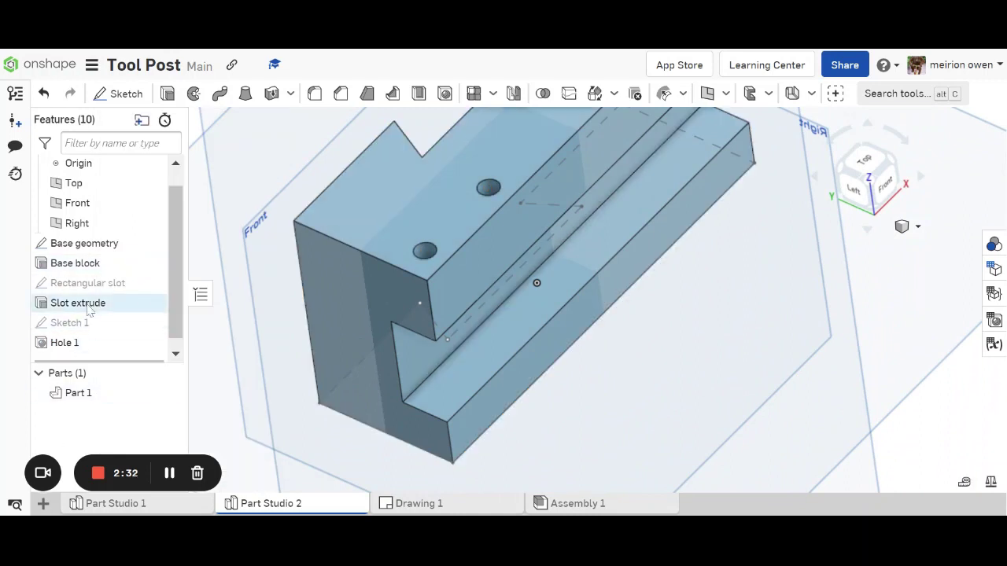
- Mirror the Hole 1 feature across the Right plane with a feature mirror
{"action": "right_click_drag", "start_coordinate": [353, 326], "coordinate": [385, 297]}
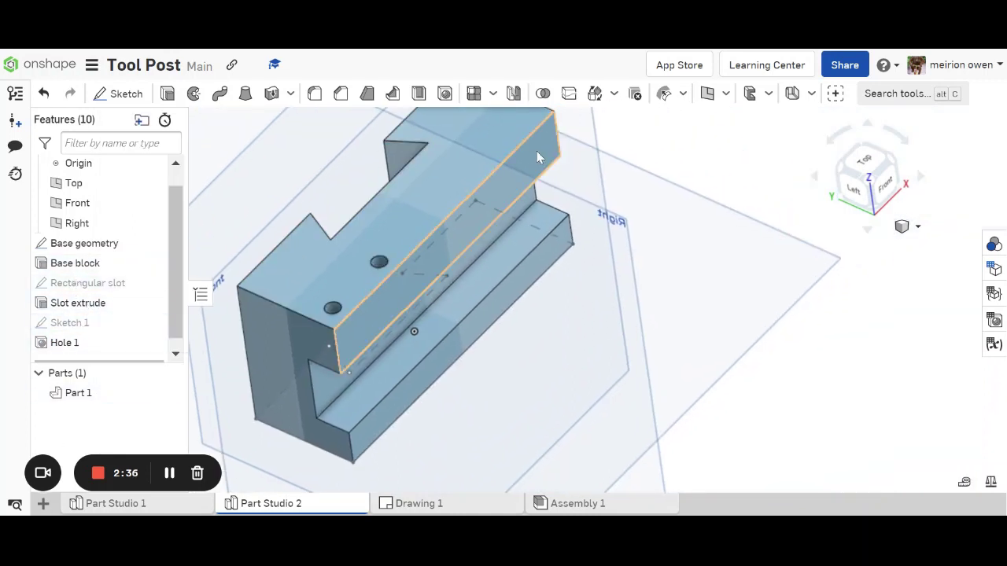
{"action": "left_click", "coordinate": [513, 93]}
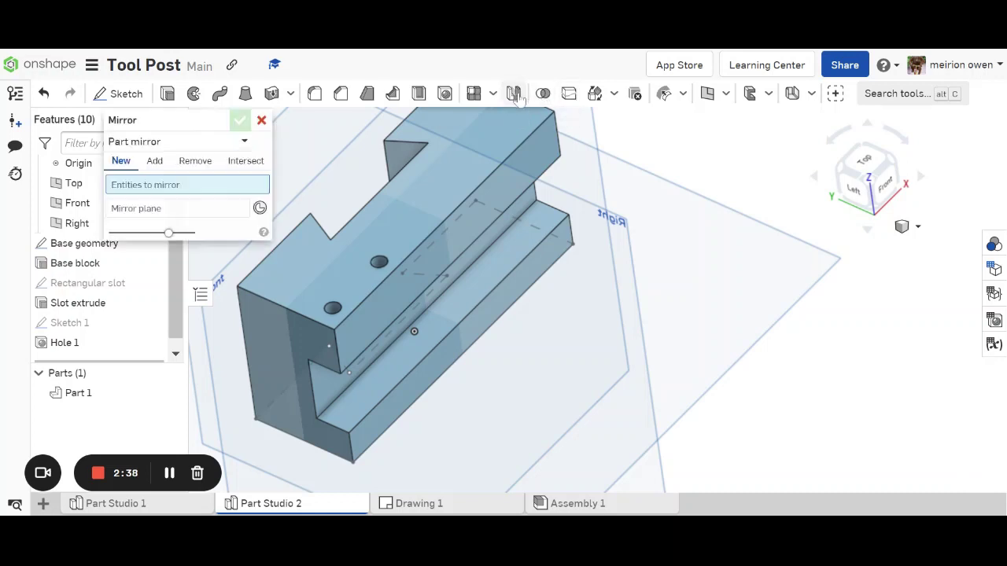
{"action": "left_click", "coordinate": [178, 146]}
{"action": "left_click", "coordinate": [180, 192]}
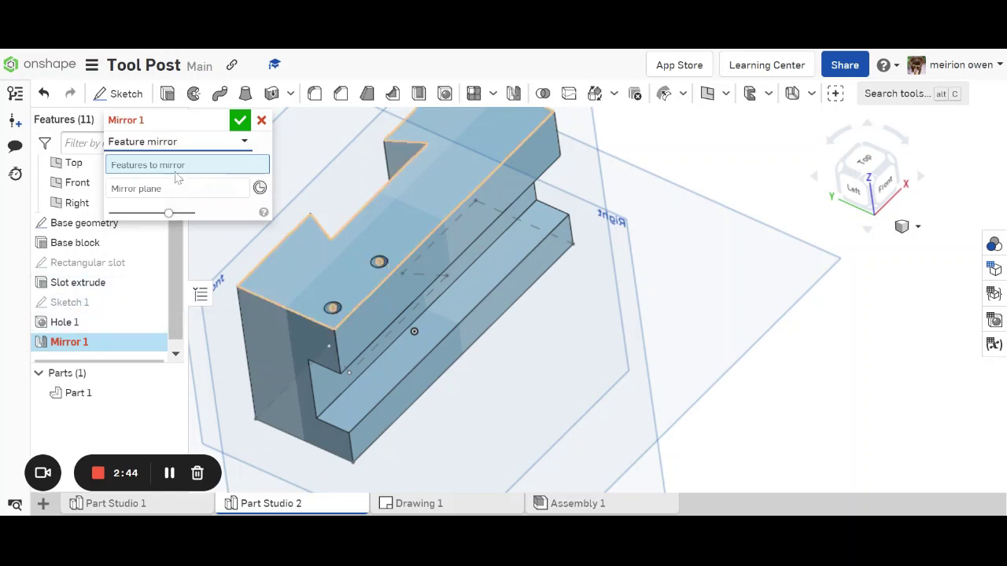
{"action": "left_click", "coordinate": [81, 328]}
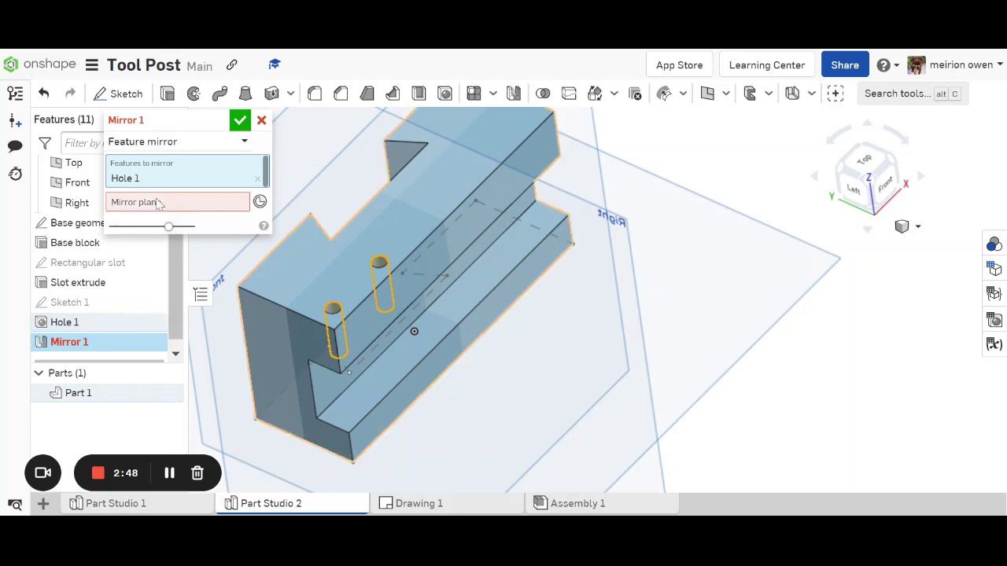
{"action": "left_click", "coordinate": [647, 370]}
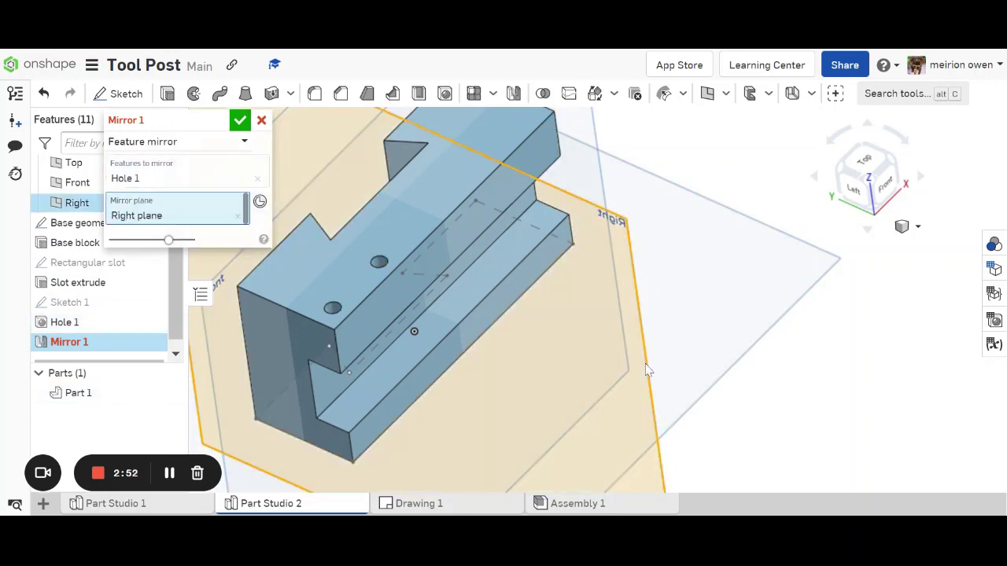
{"action": "left_click", "coordinate": [240, 121]}
- On the block's top face, sketch a line about 20 mm long from the front edge's midpoint to the recessed rear edge's midpoint
{"action": "right_click_drag", "start_coordinate": [440, 197], "coordinate": [464, 321]}
{"action": "scroll", "coordinate": [464, 321], "scroll_direction": "up", "scroll_amount": 5}
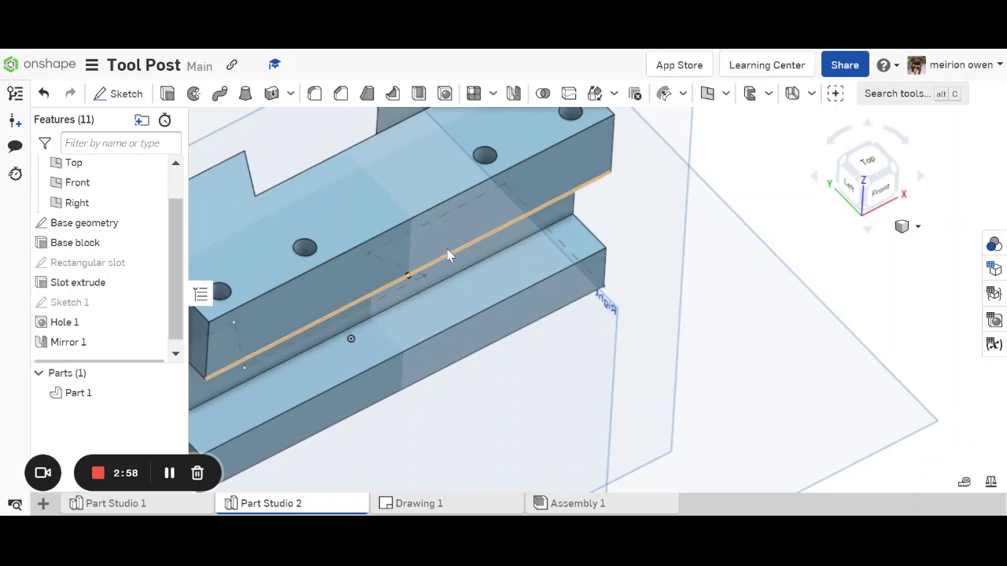
{"action": "left_click", "coordinate": [491, 230]}
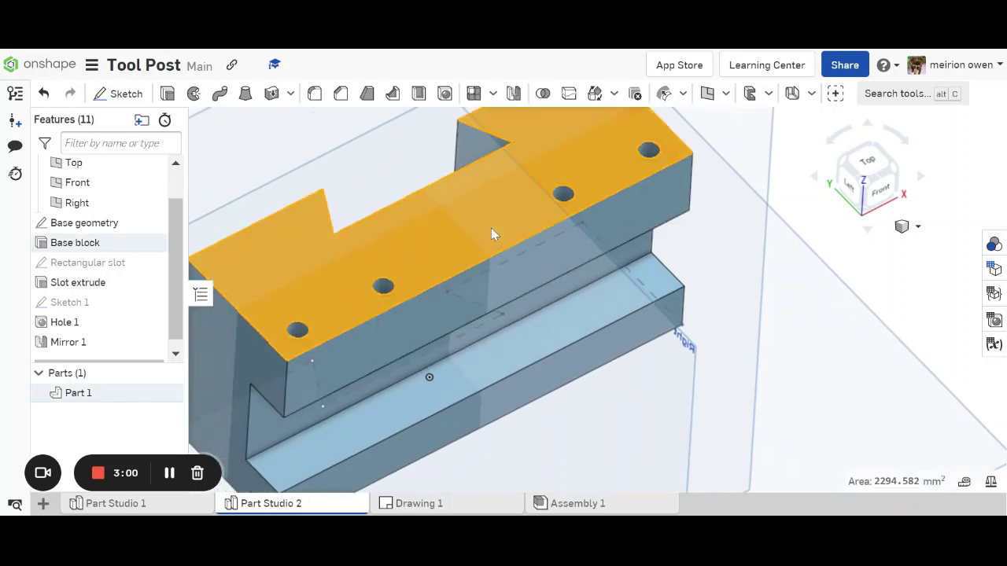
{"action": "left_click", "coordinate": [126, 94]}
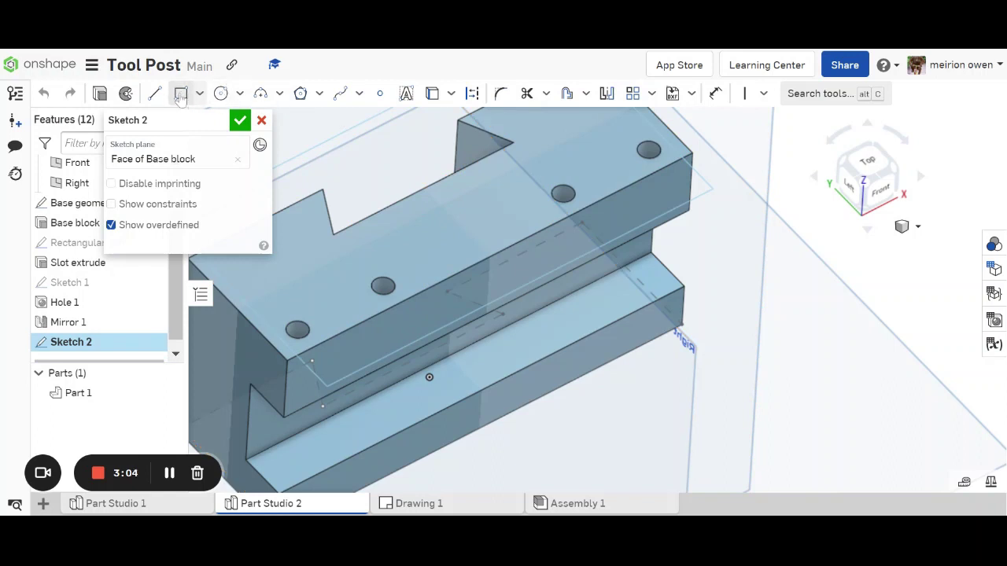
{"action": "left_click", "coordinate": [154, 94]}
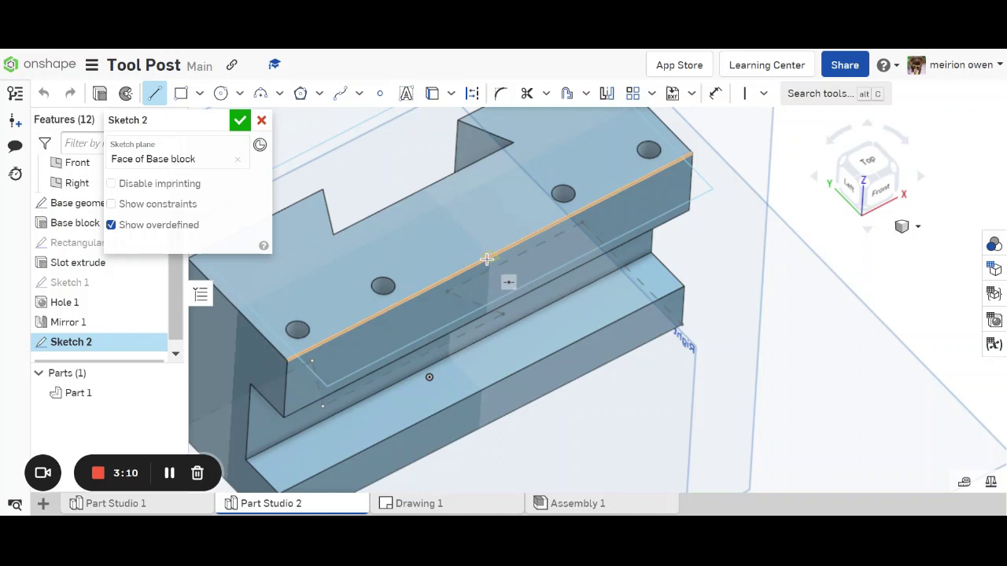
{"action": "left_click", "coordinate": [424, 191]}
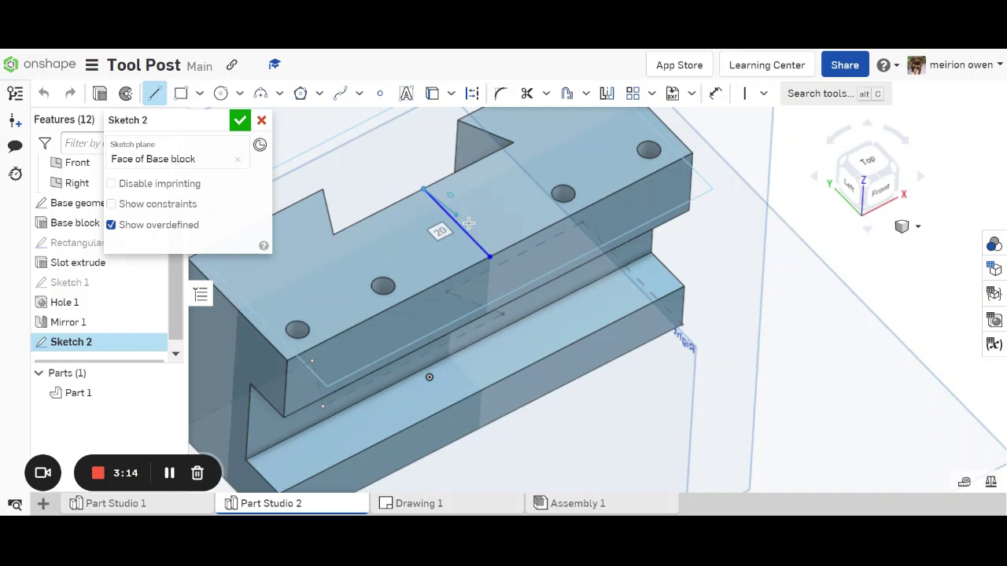
{"action": "key", "text": "Escape"}
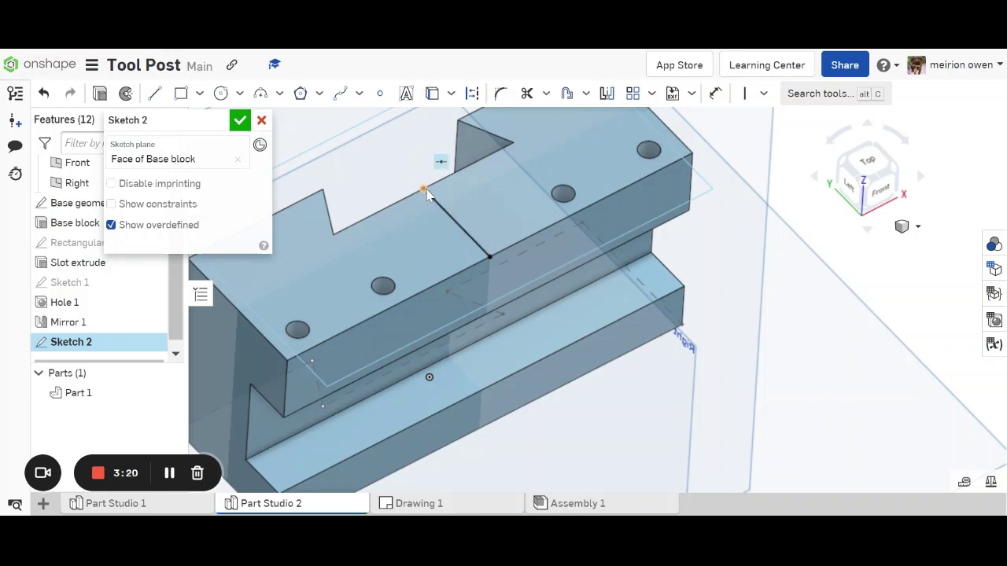
- Place a sketch point on the cross line, constrain it to the line's midpoint and finish the sketch
{"action": "left_click", "coordinate": [380, 94]}
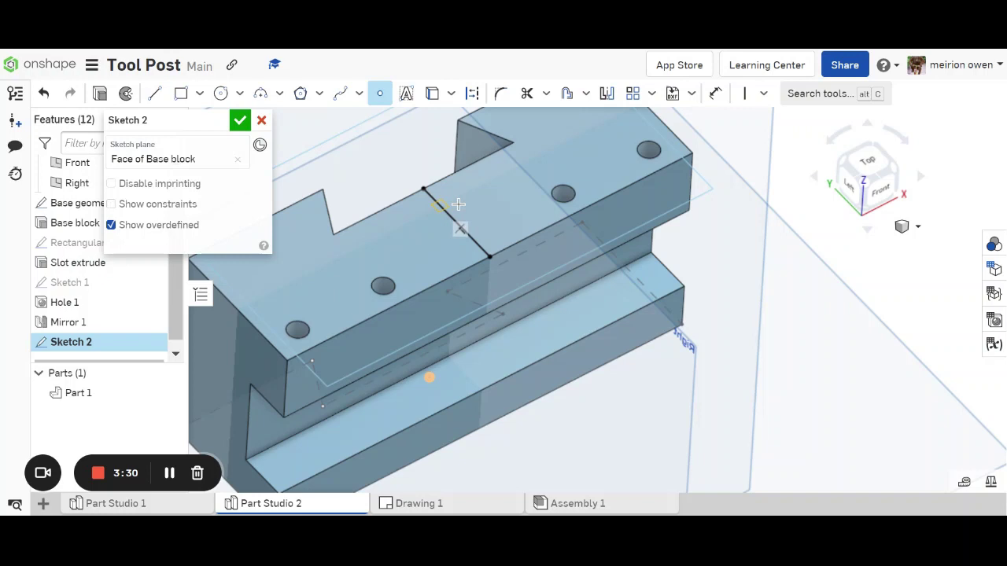
{"action": "left_click", "coordinate": [476, 243]}
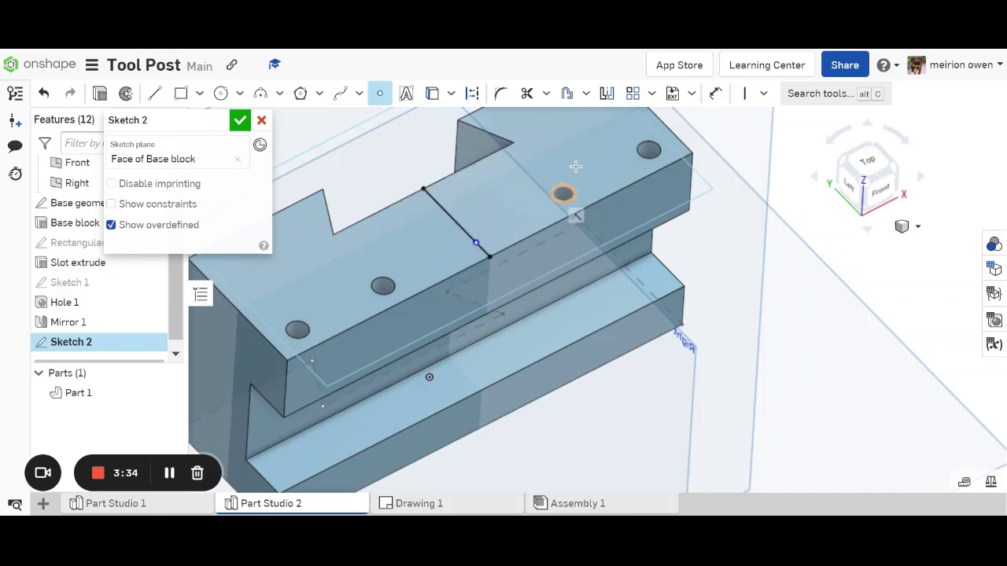
{"action": "left_click", "coordinate": [763, 94]}
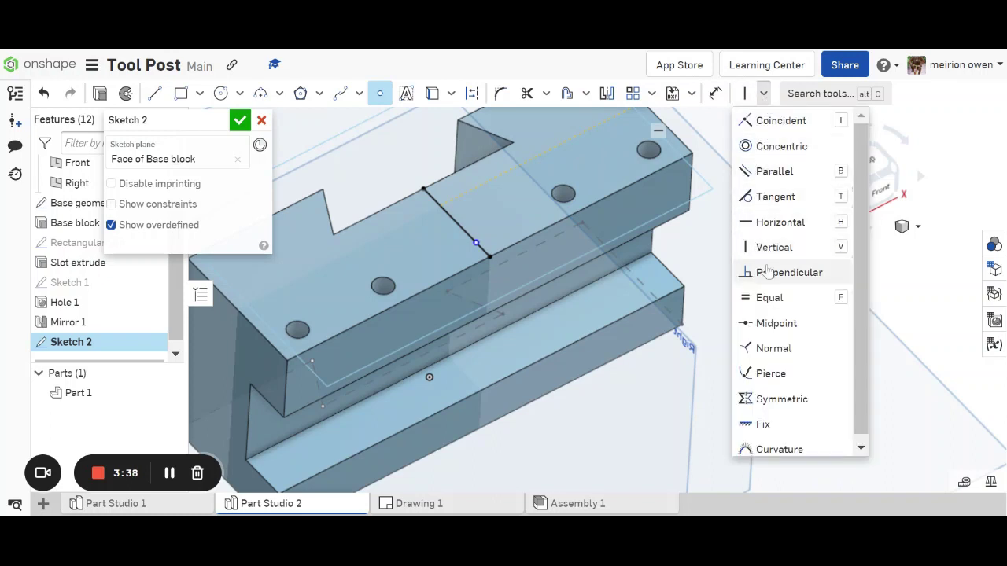
{"action": "left_click", "coordinate": [777, 325]}
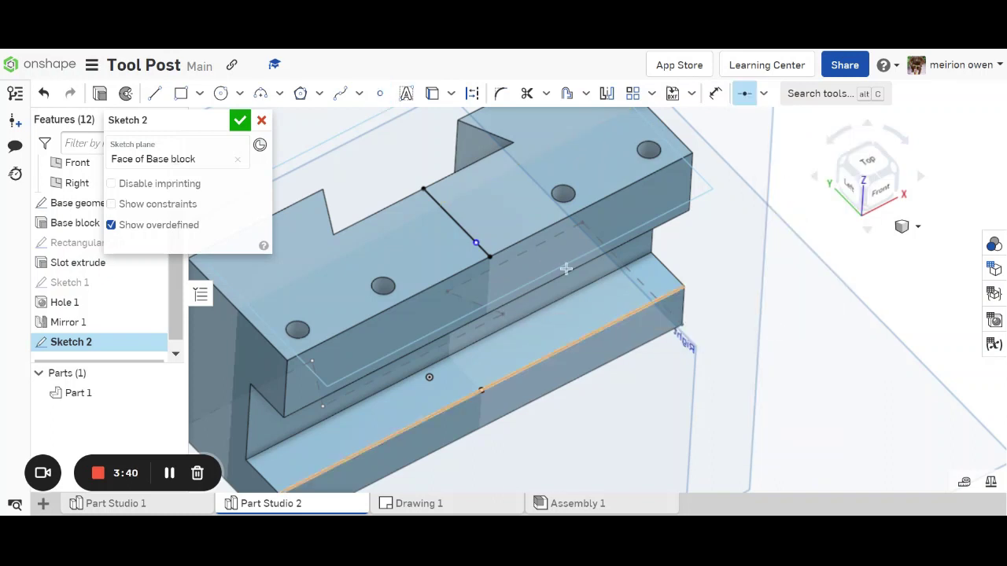
{"action": "left_click", "coordinate": [476, 245]}
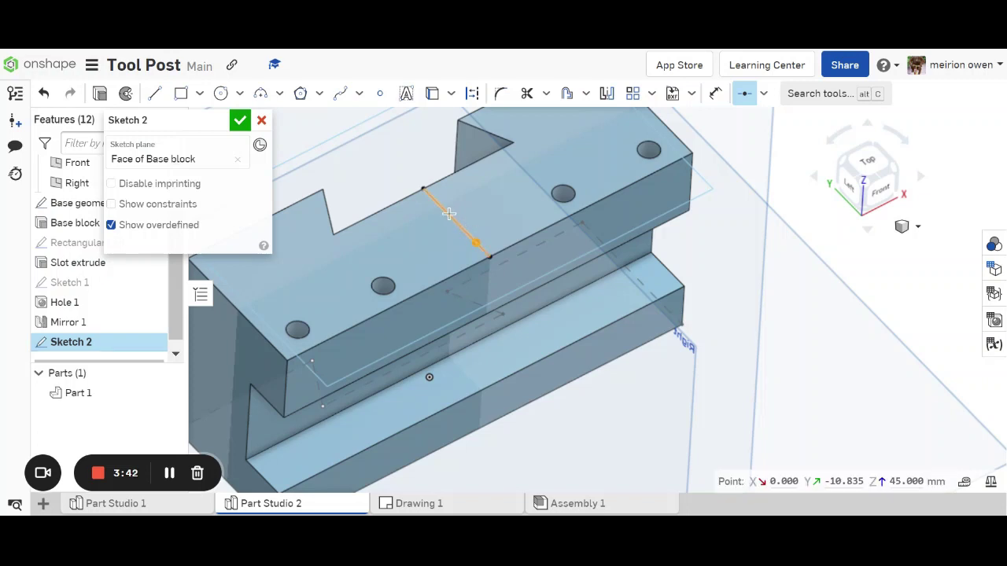
{"action": "left_click", "coordinate": [447, 213]}
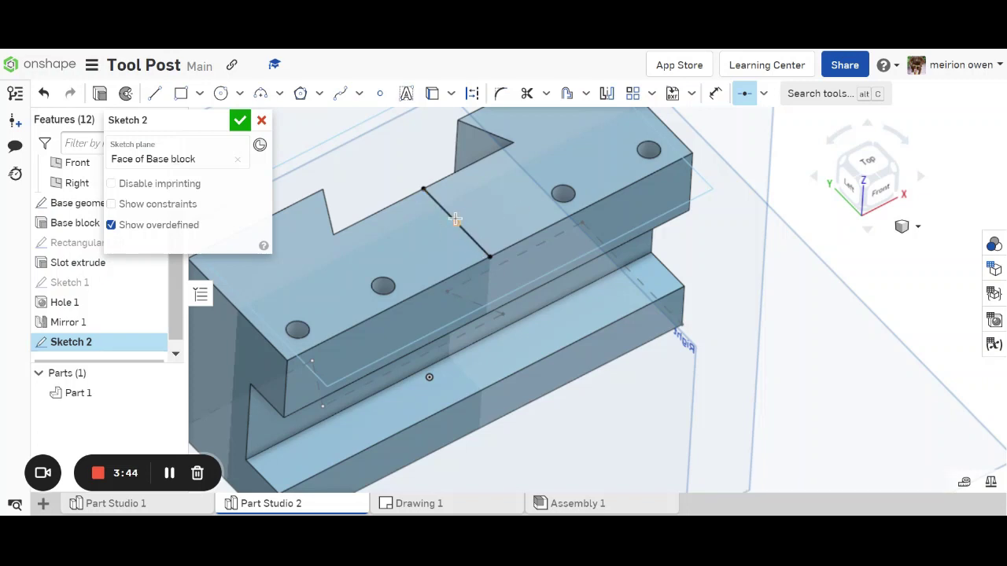
{"action": "left_click", "coordinate": [240, 120]}
- Add a blind ISO tapped hole, size M10 with 1.50 mm pitch, at the midpoint sketch point on the block's top face
{"action": "scroll", "coordinate": [472, 211], "scroll_direction": "up", "scroll_amount": 3}
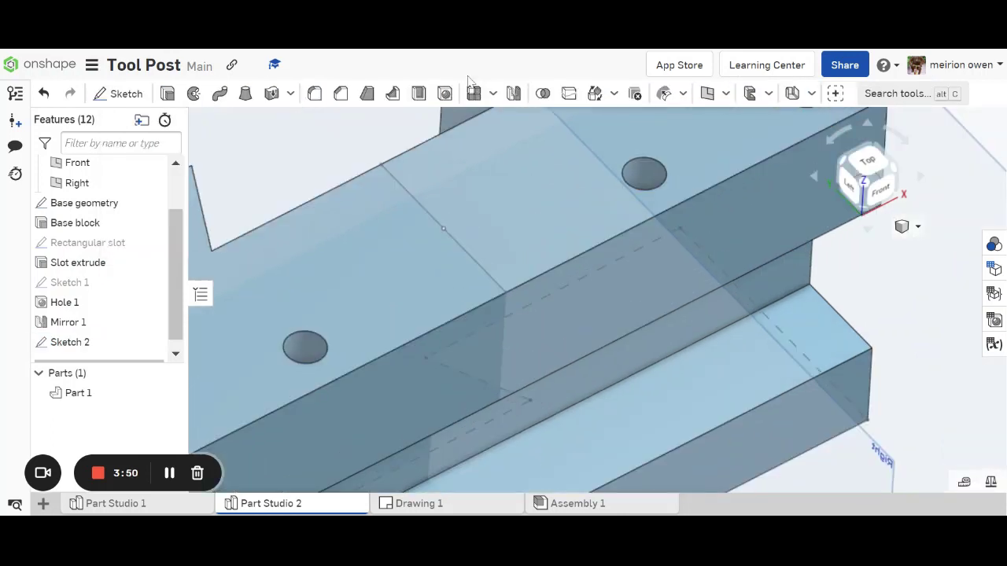
{"action": "left_click", "coordinate": [444, 93]}
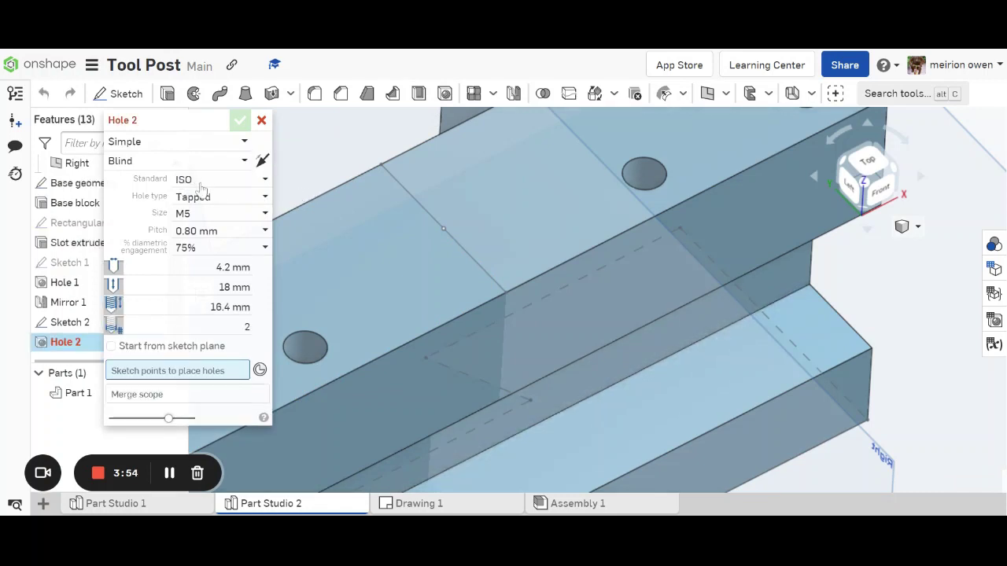
{"action": "left_click", "coordinate": [218, 214]}
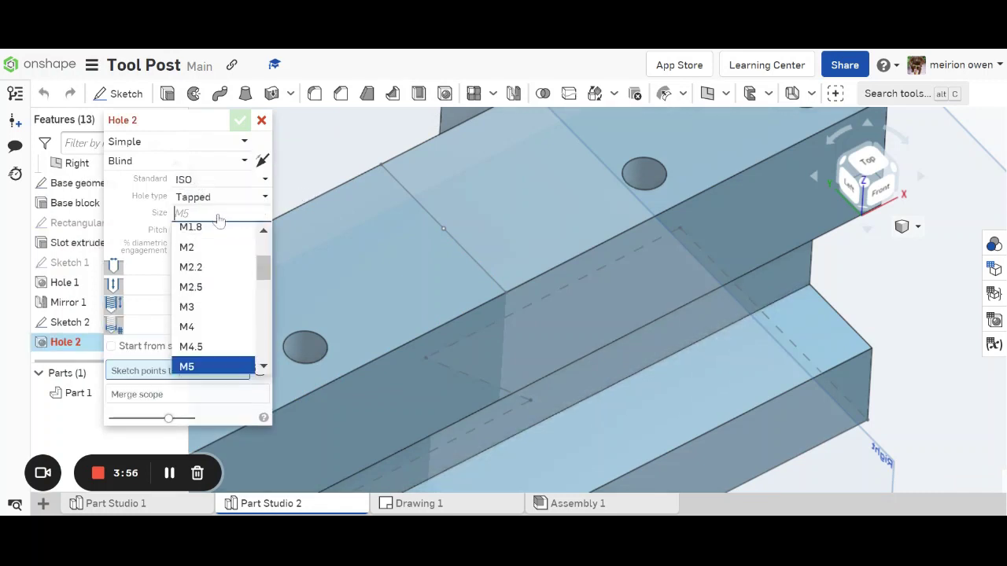
{"action": "left_click", "coordinate": [264, 369]}
{"action": "scroll", "coordinate": [264, 369], "scroll_direction": "down", "scroll_amount": 2}
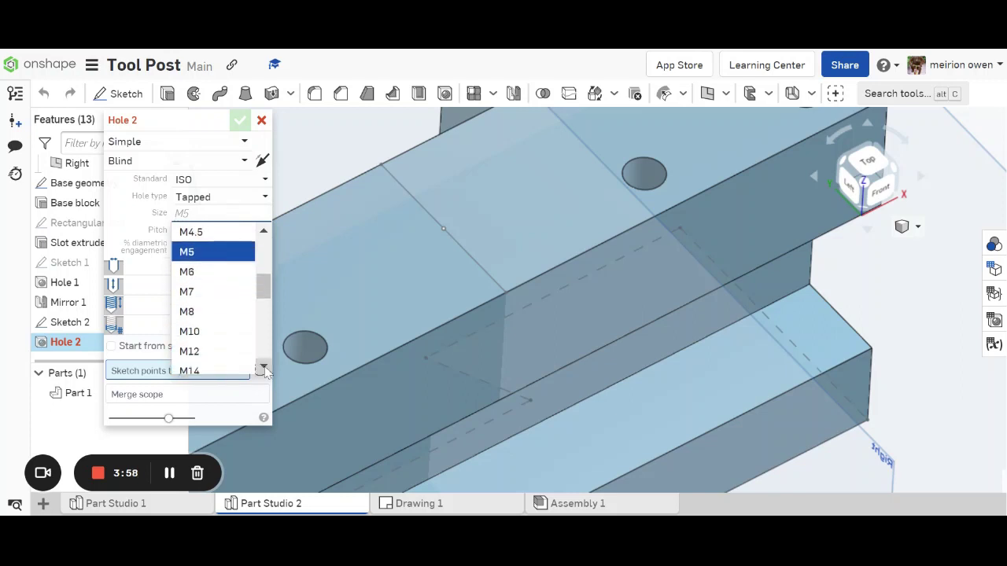
{"action": "left_click", "coordinate": [191, 331]}
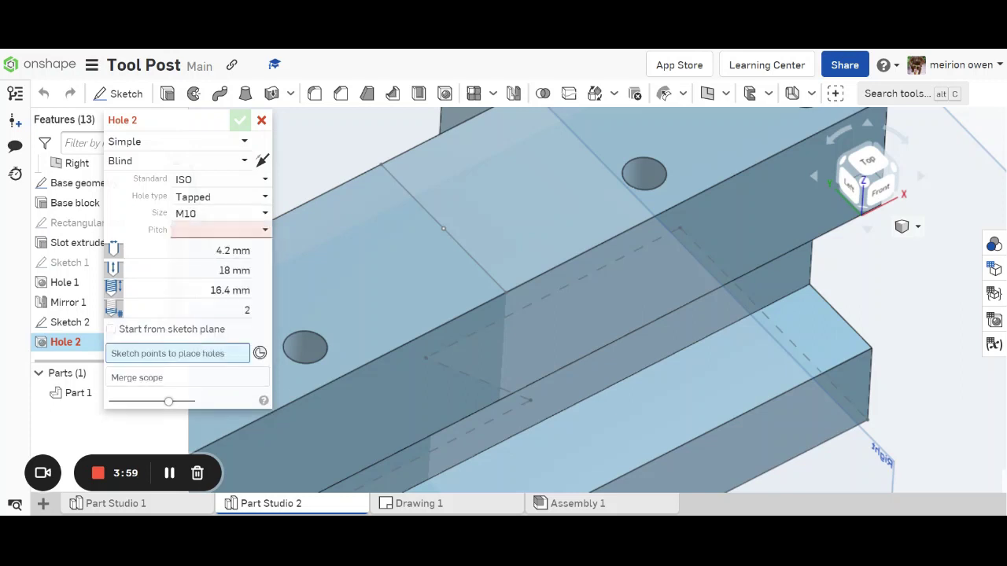
{"action": "left_click", "coordinate": [225, 236]}
{"action": "left_click", "coordinate": [223, 292]}
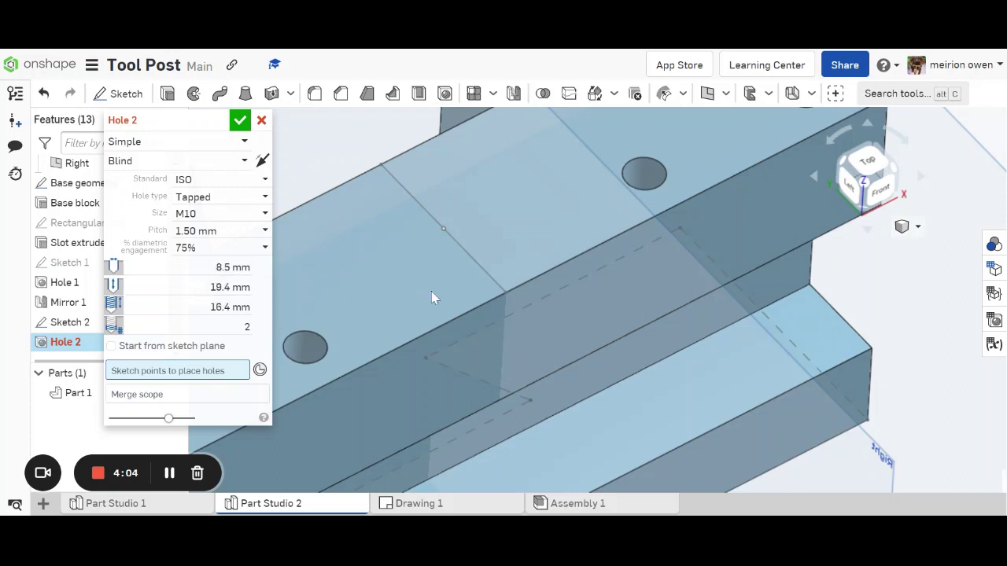
{"action": "left_click", "coordinate": [444, 232]}
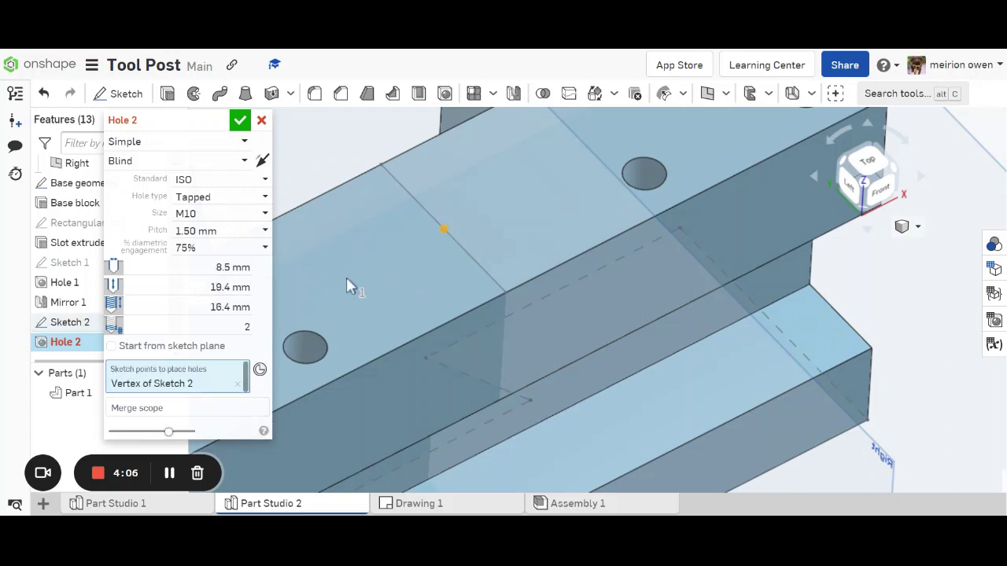
{"action": "left_click", "coordinate": [240, 120]}
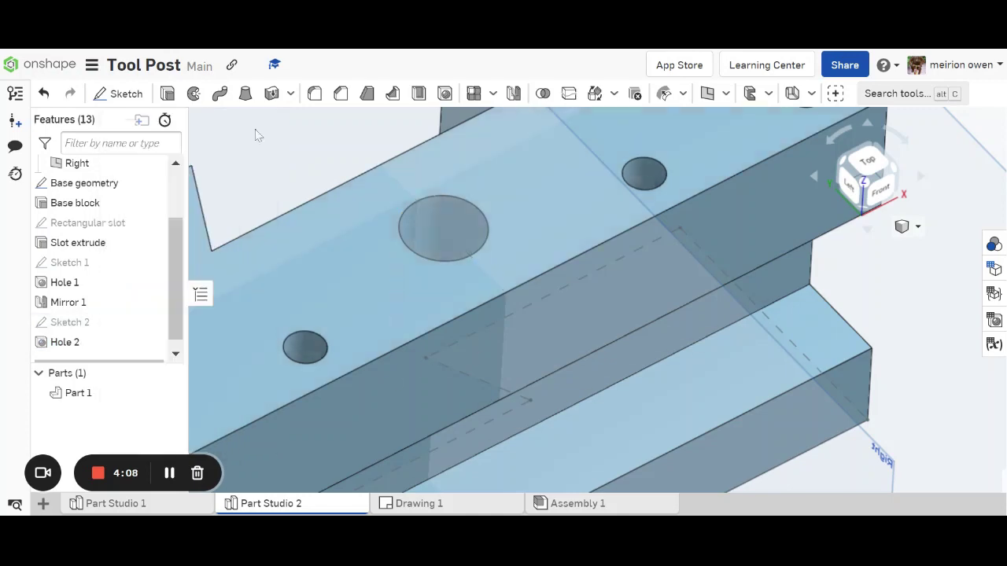
- Display the model with hidden edges visible and examine how deep the central M10 hole goes into the block
{"action": "right_click_drag", "start_coordinate": [478, 261], "coordinate": [497, 273]}
{"action": "left_click", "coordinate": [917, 228]}
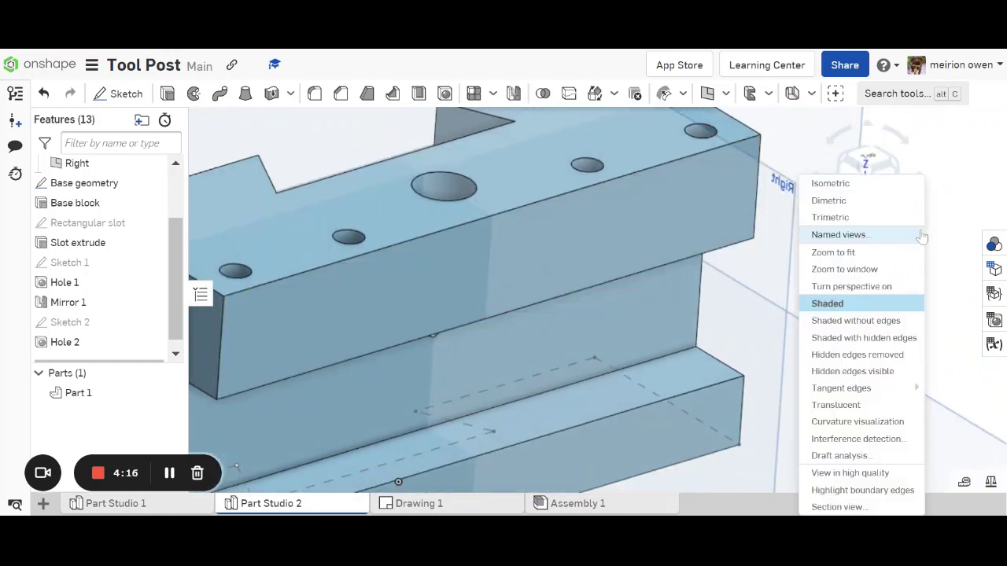
{"action": "mouse_move", "coordinate": [872, 395]}
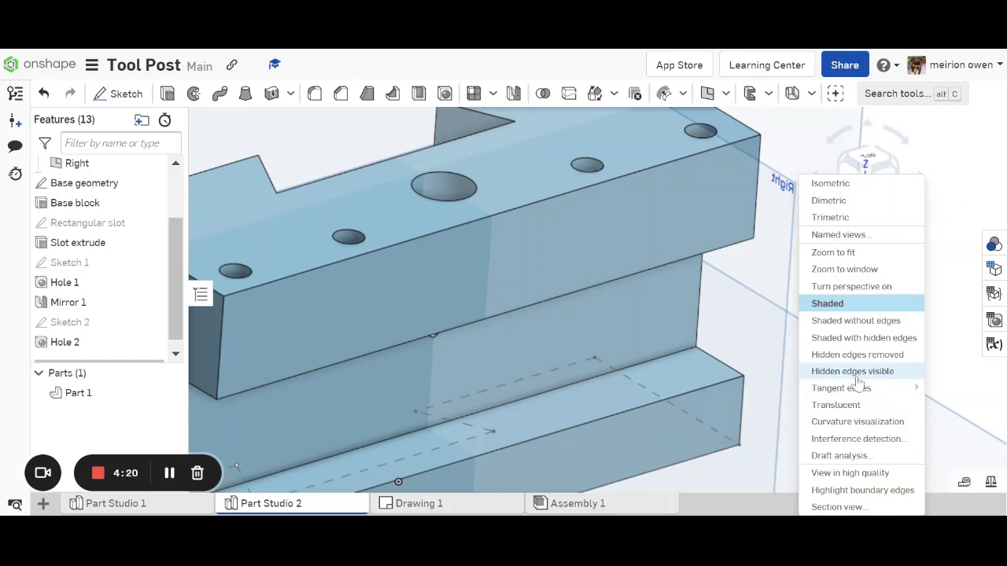
{"action": "left_click", "coordinate": [858, 377]}
{"action": "right_click_drag", "start_coordinate": [715, 362], "coordinate": [665, 352]}
{"action": "right_click_drag", "start_coordinate": [472, 261], "coordinate": [534, 291]}
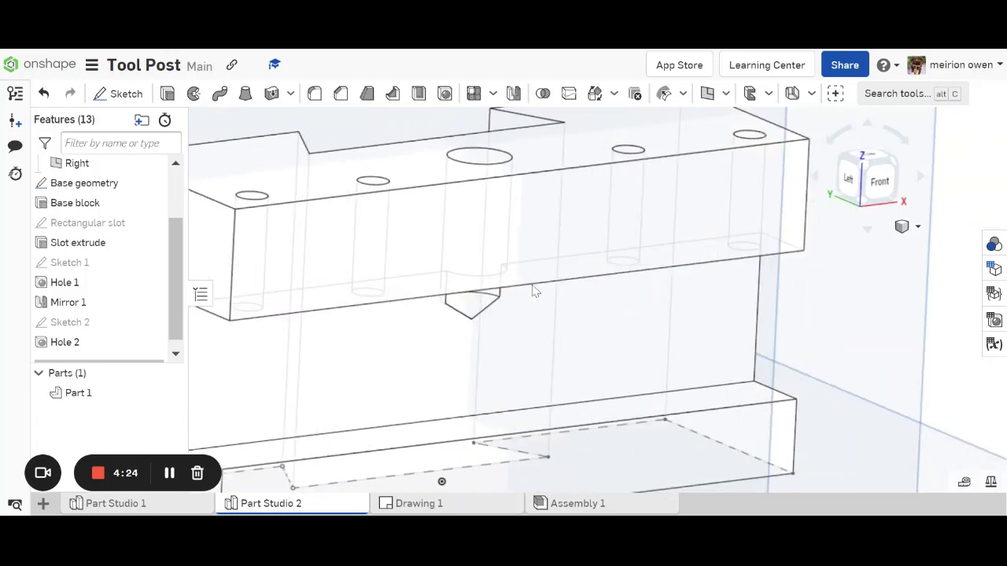
- Try a 15 mm depth on the central M10 hole, settle on 10 mm and accept the edited Hole feature
{"action": "right_click", "coordinate": [94, 346]}
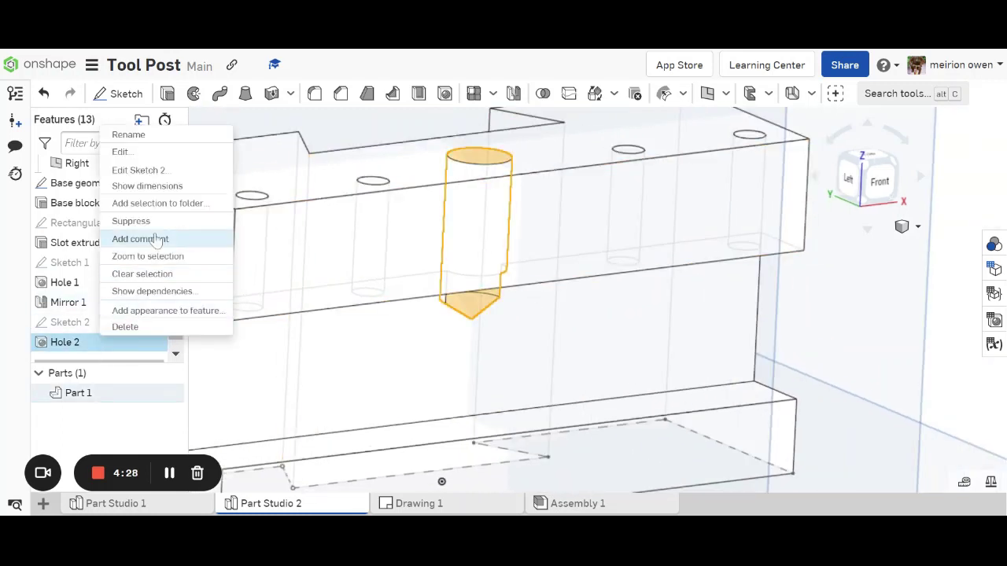
{"action": "left_click", "coordinate": [165, 154]}
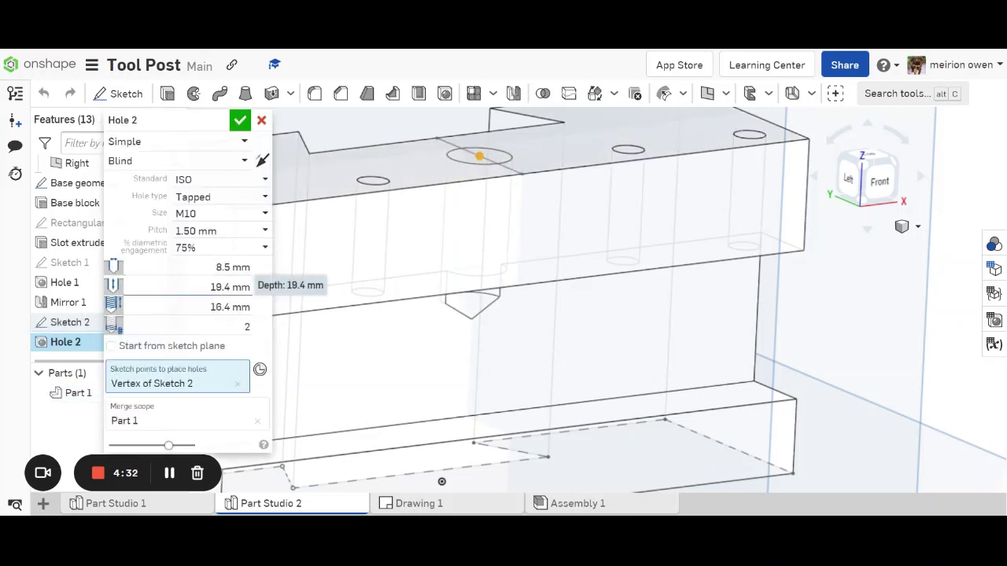
{"action": "left_click", "coordinate": [236, 287]}
{"action": "type", "text": "1"}
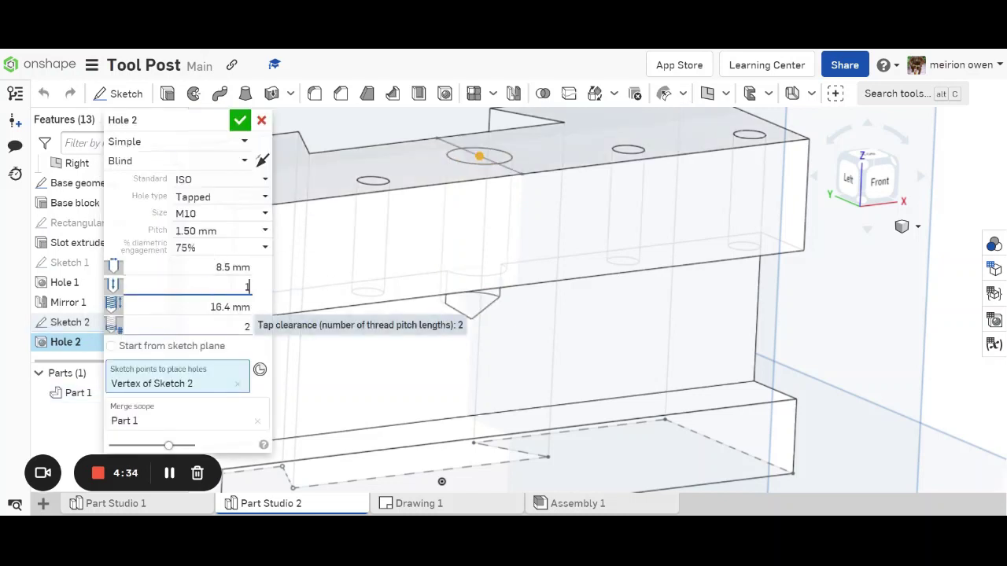
{"action": "right_click_drag", "start_coordinate": [360, 313], "coordinate": [259, 310]}
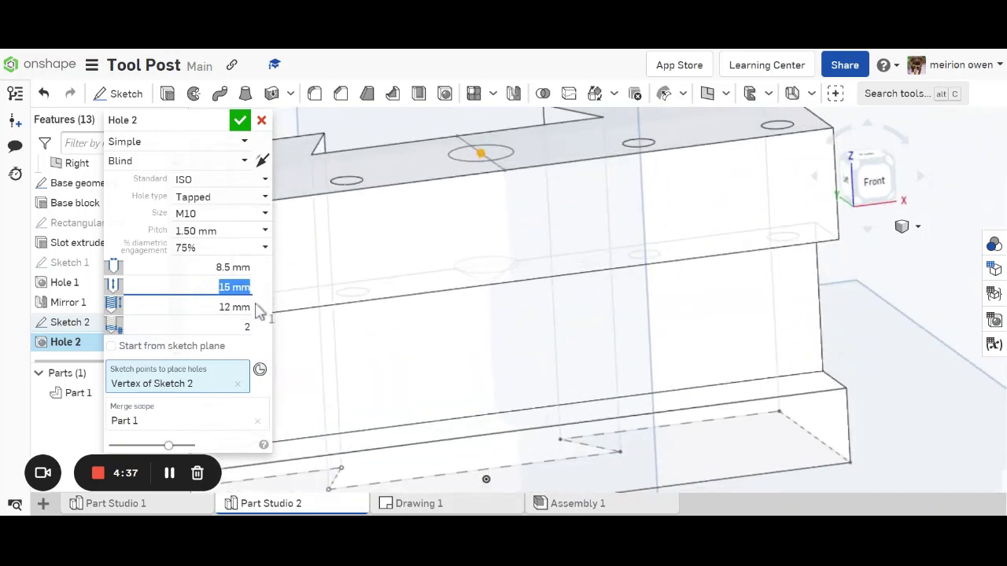
{"action": "type", "text": "10"}
{"action": "key", "text": "Return"}
{"action": "right_click_drag", "start_coordinate": [405, 297], "coordinate": [351, 247]}
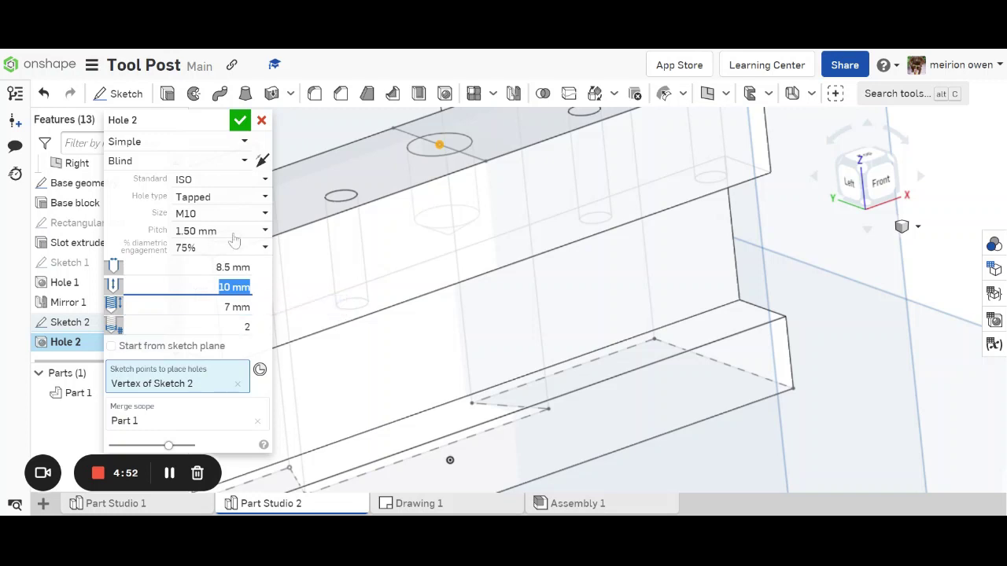
{"action": "left_click", "coordinate": [241, 126]}
- Set the model's display style to shaded with hidden edges and view the whole block
{"action": "scroll", "coordinate": [574, 232], "scroll_direction": "down", "scroll_amount": 6}
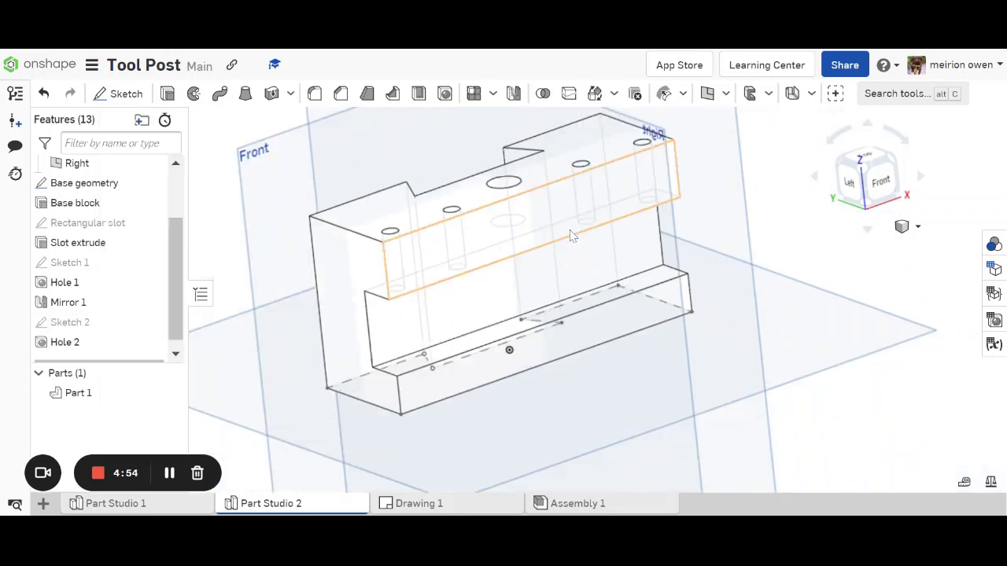
{"action": "right_click_drag", "start_coordinate": [561, 249], "coordinate": [573, 266]}
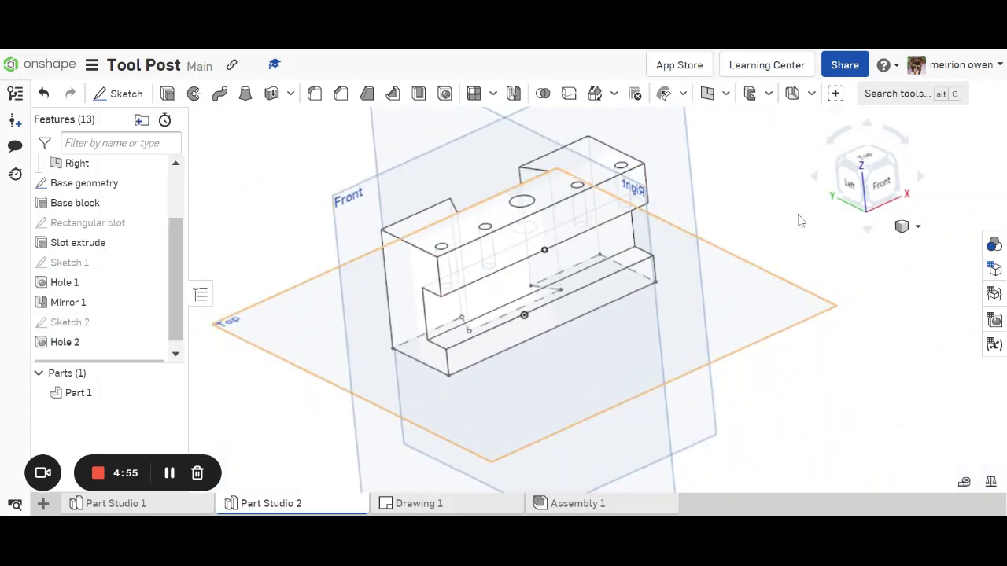
{"action": "left_click", "coordinate": [918, 228]}
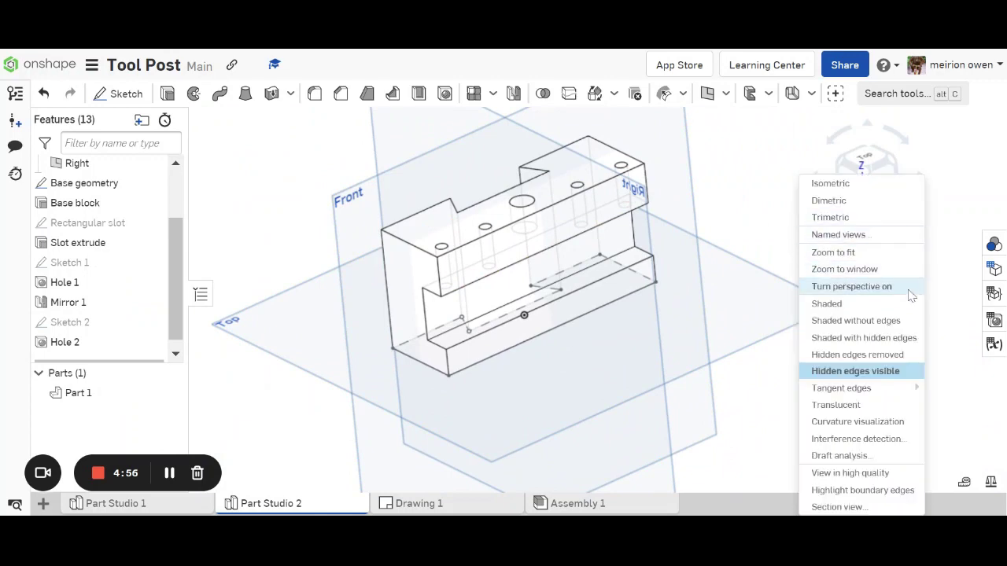
{"action": "left_click", "coordinate": [864, 338]}
{"action": "mouse_move", "coordinate": [693, 306]}
{"action": "right_mouse_down"}
{"action": "mouse_move", "coordinate": [592, 277]}
{"action": "mouse_move", "coordinate": [591, 301]}
{"action": "right_mouse_up"}
{"action": "scroll", "coordinate": [574, 284], "scroll_direction": "up", "scroll_amount": 2}
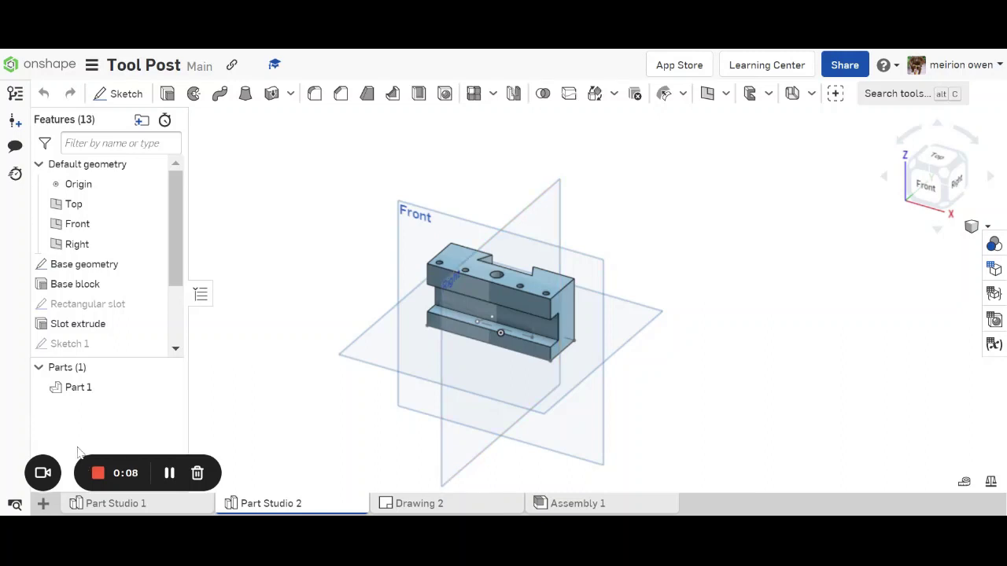
- Create a drawing from a custom ISO template with A4 size, millimetres, third angle projection, title block and no views, skipping view insertion
{"action": "left_click", "coordinate": [44, 505]}
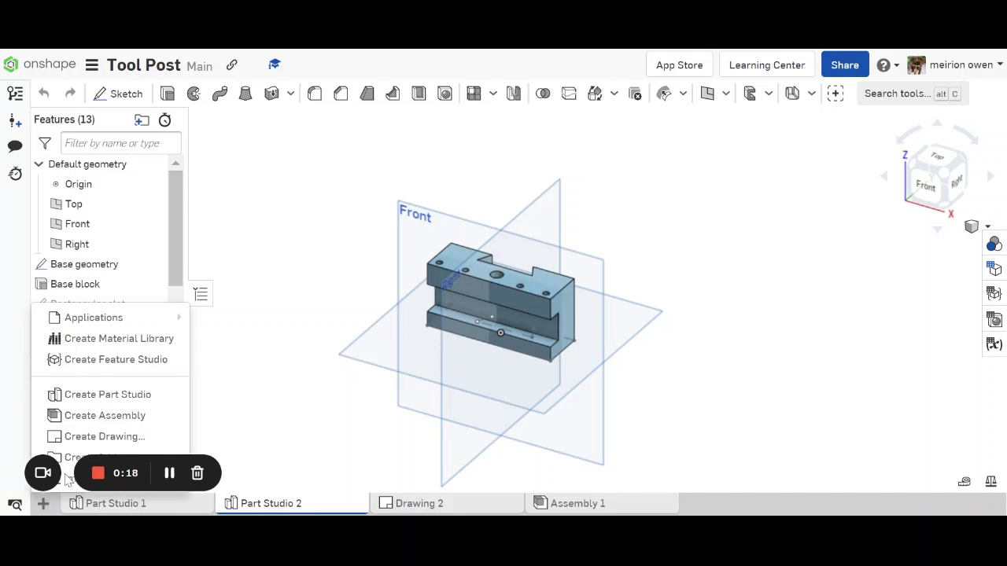
{"action": "left_click", "coordinate": [90, 444]}
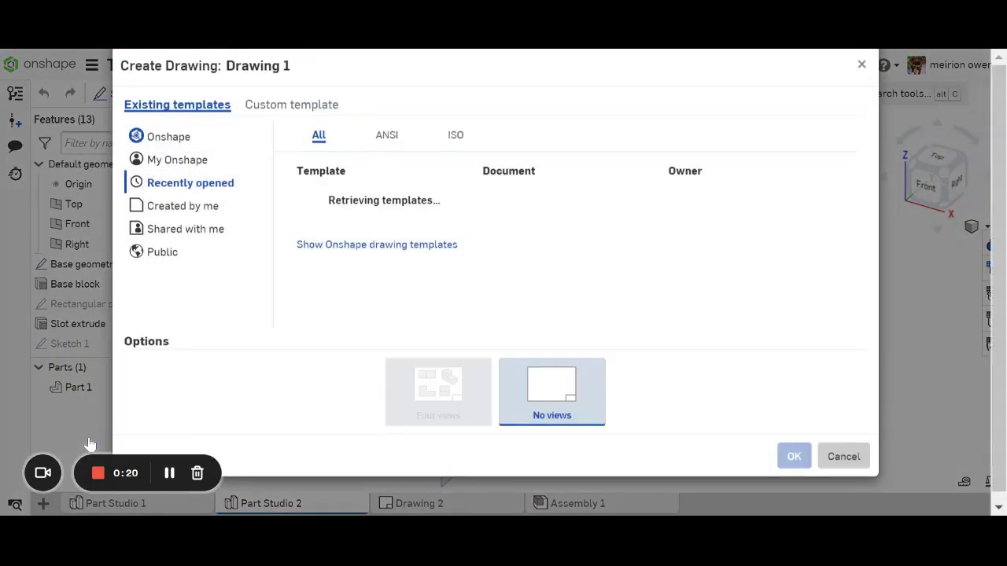
{"action": "left_click", "coordinate": [275, 119]}
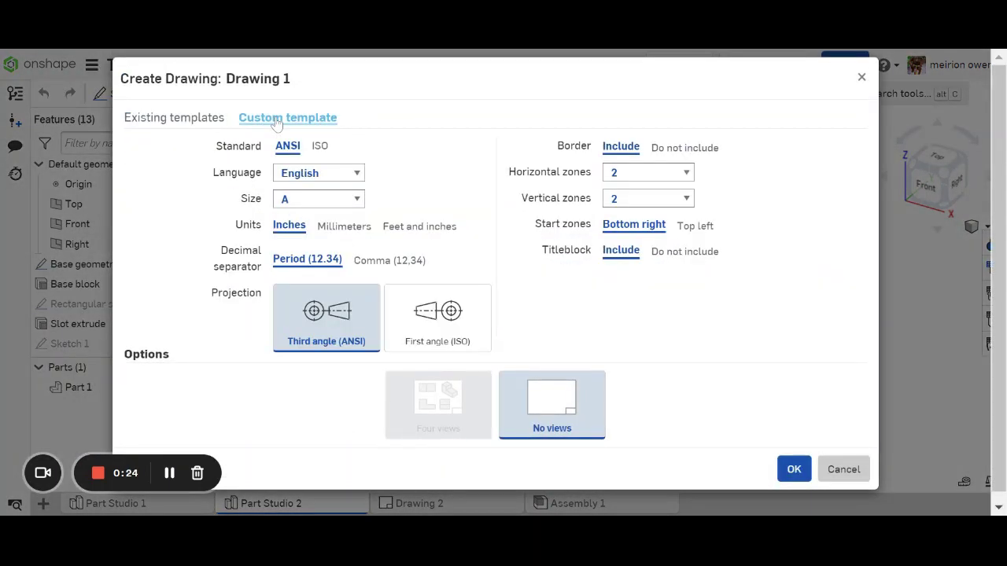
{"action": "left_click", "coordinate": [320, 150]}
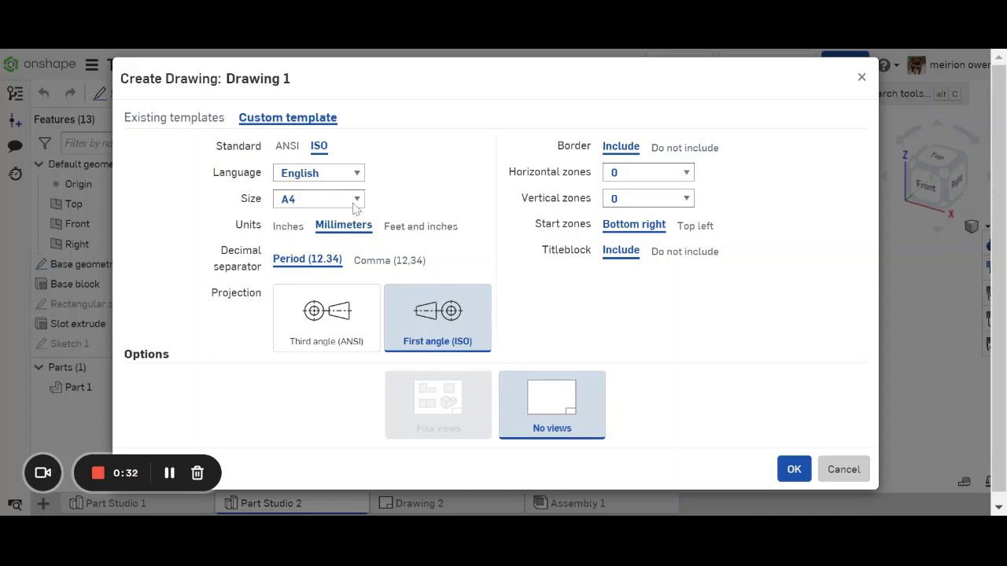
{"action": "left_click", "coordinate": [332, 319]}
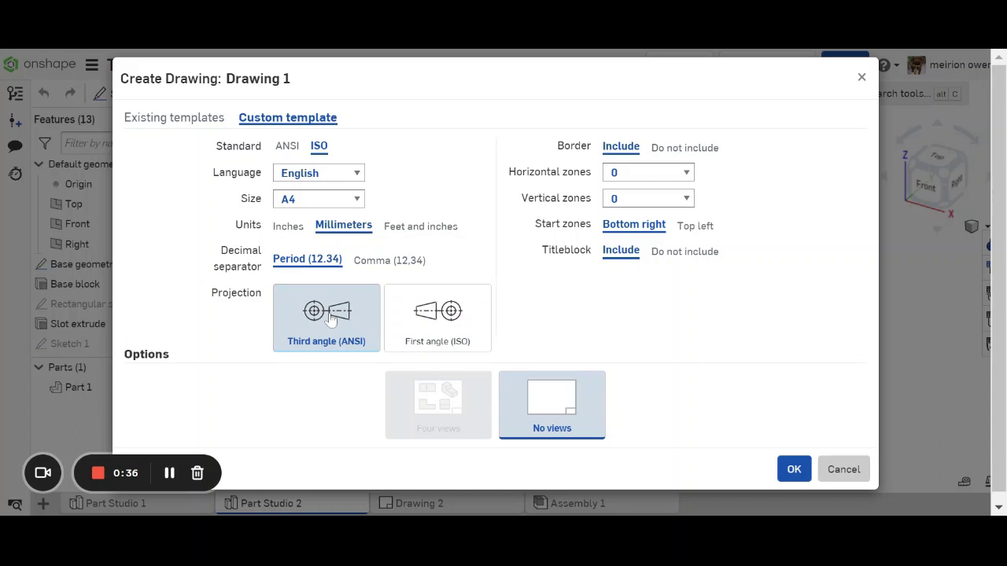
{"action": "left_click", "coordinate": [673, 150]}
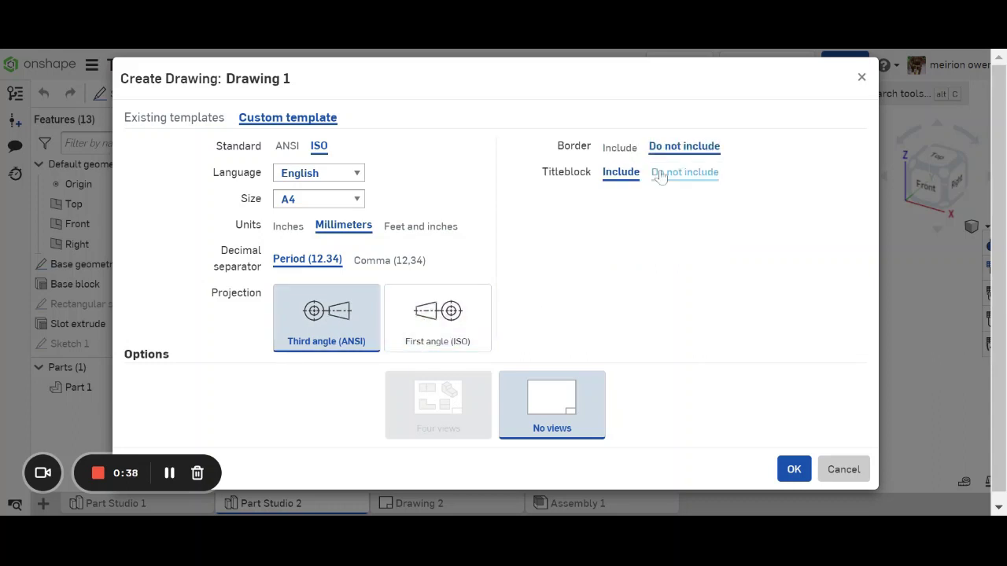
{"action": "left_click", "coordinate": [792, 466]}
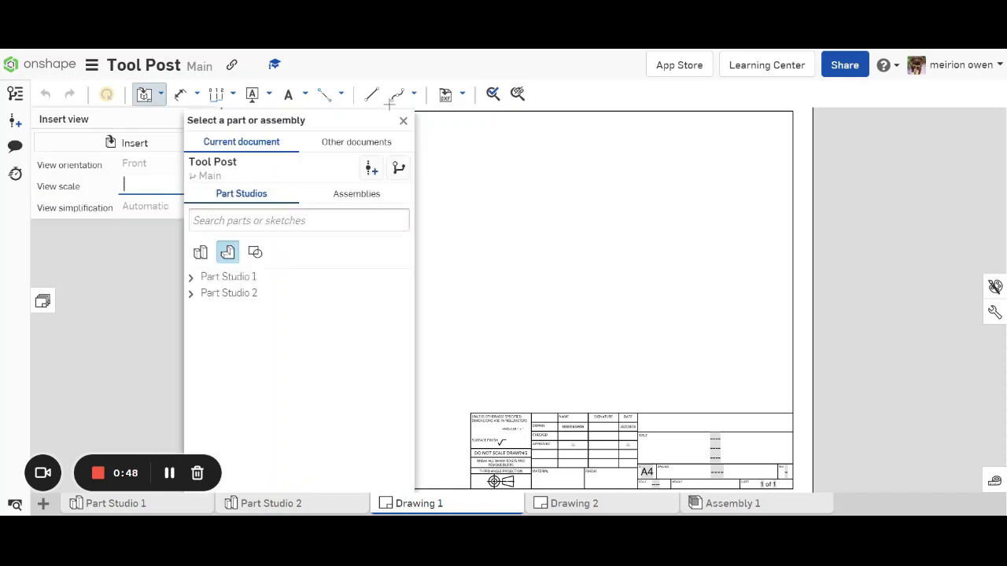
{"action": "left_click", "coordinate": [403, 120]}
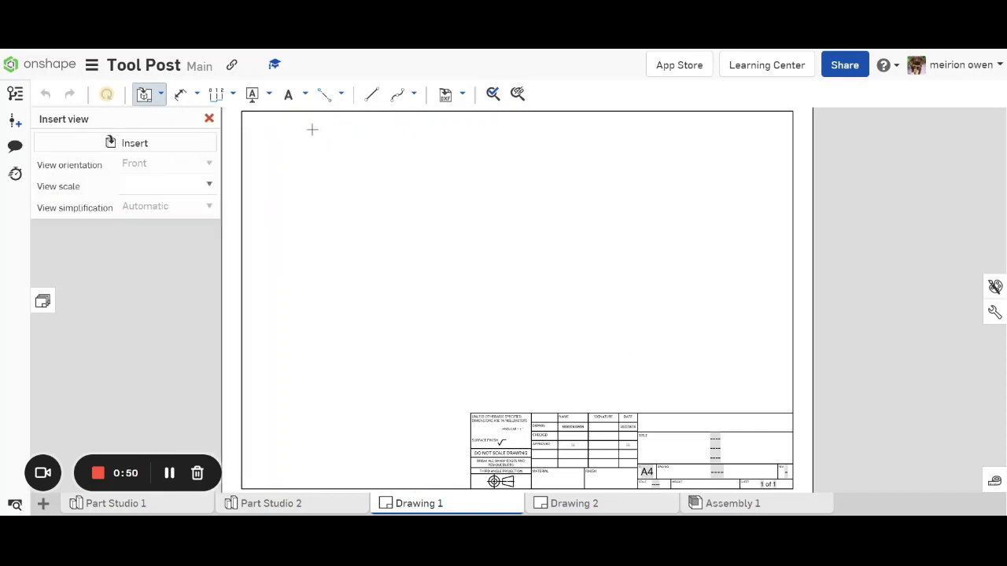
{"action": "left_click", "coordinate": [209, 119]}
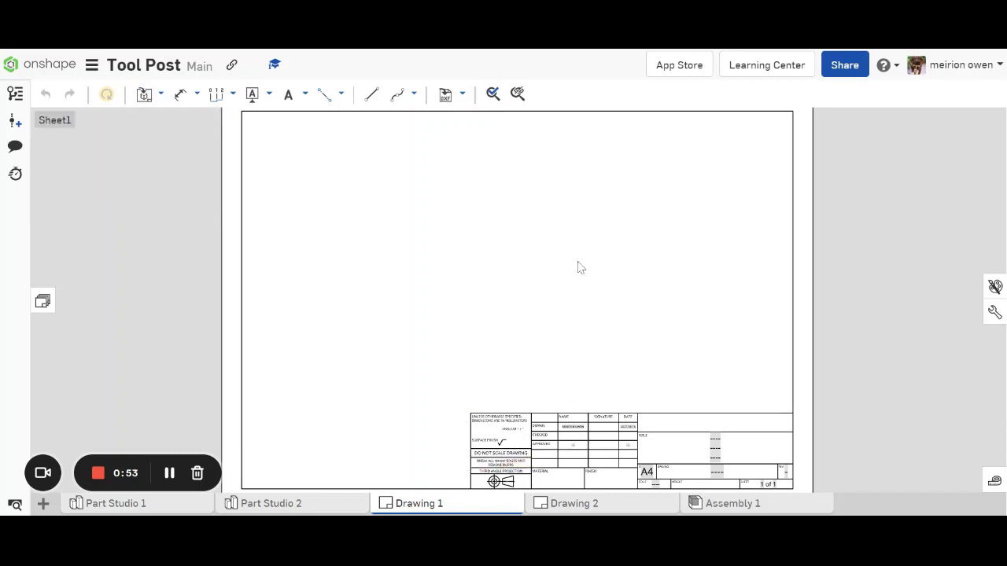
- Open the middle note of the title block's TITLE field for editing
{"action": "scroll", "coordinate": [690, 421], "scroll_direction": "down", "scroll_amount": 1}
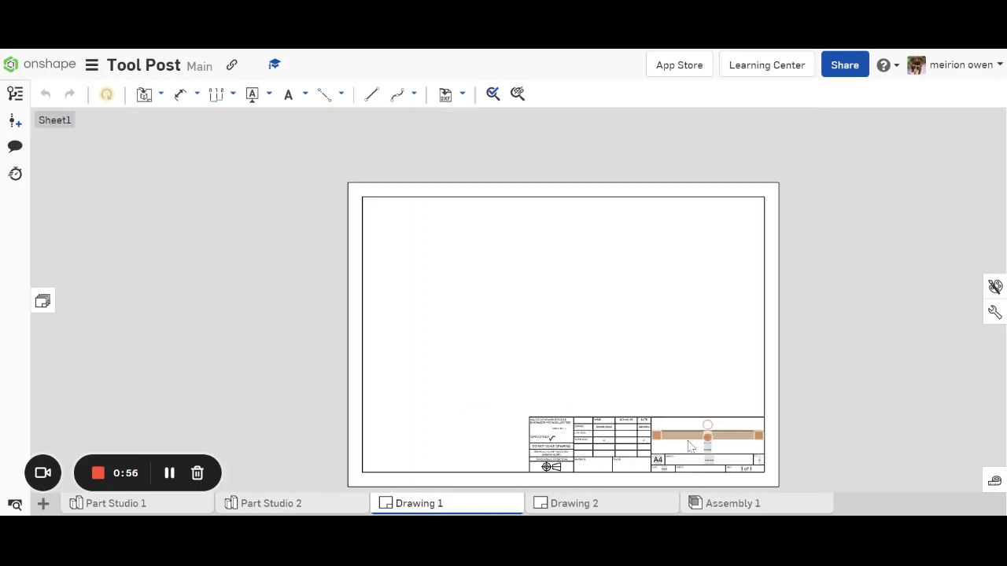
{"action": "scroll", "coordinate": [690, 420], "scroll_direction": "up", "scroll_amount": 5}
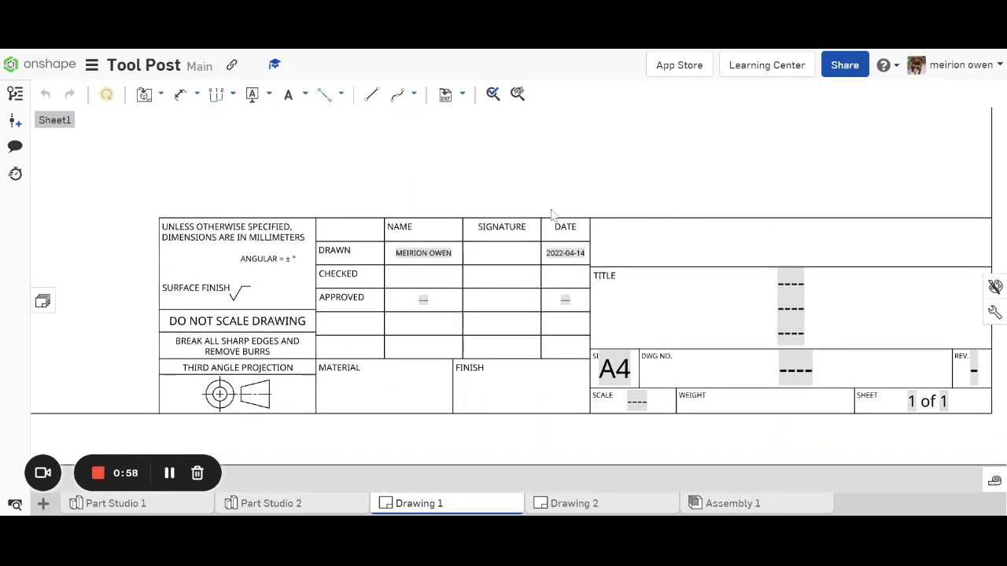
{"action": "middle_click_drag", "start_coordinate": [742, 191], "coordinate": [681, 194]}
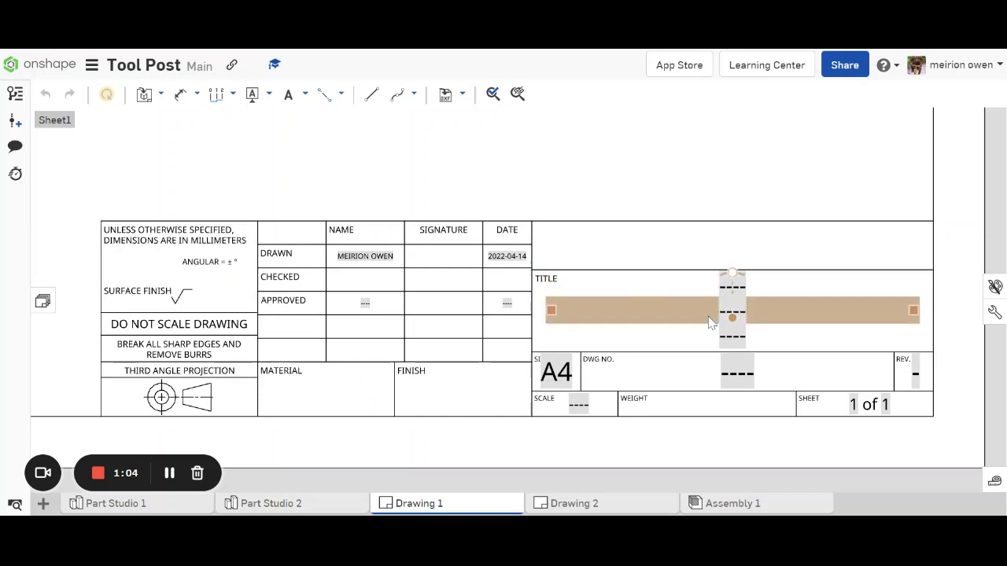
{"action": "double_click", "coordinate": [712, 319]}
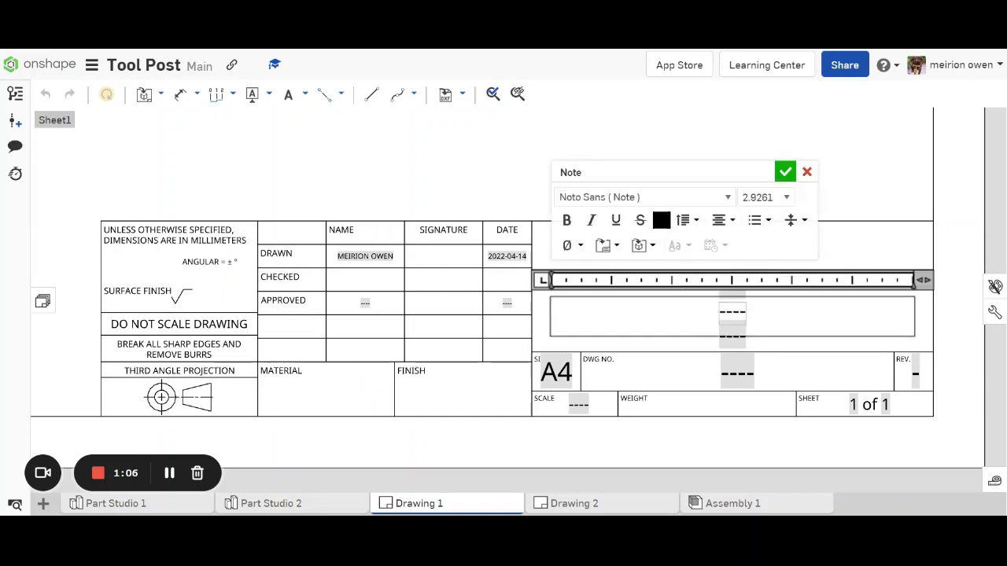
{"action": "type", "text": "lA"}
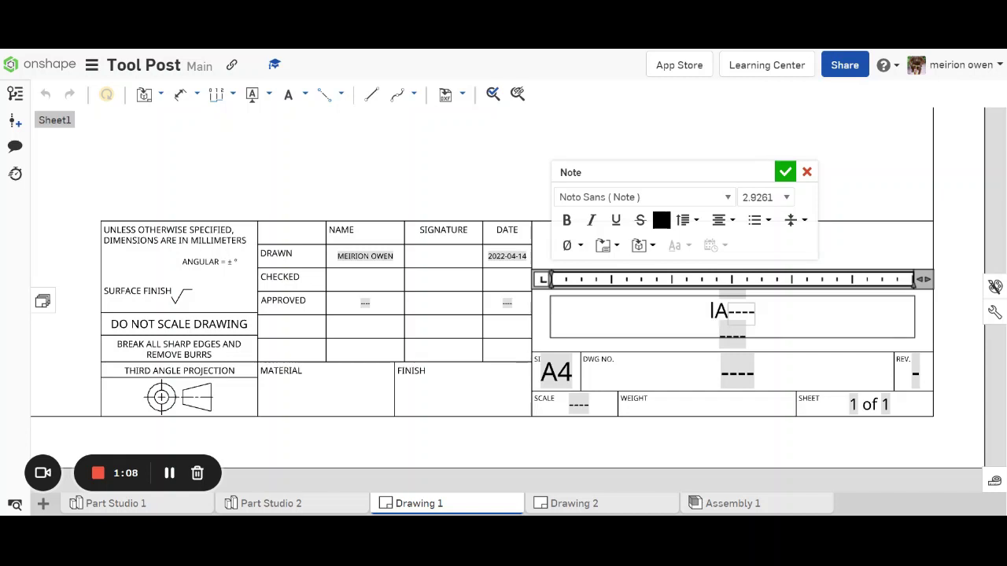
{"action": "type", "text": "THE tOOL"}
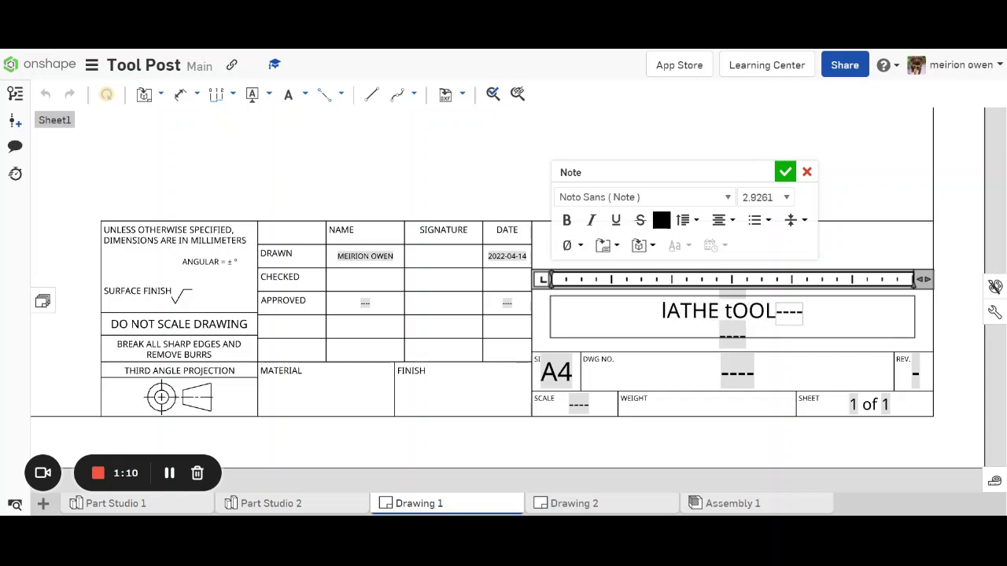
{"action": "type", "text": "P"}
{"action": "key", "text": "BackSpace"}
{"action": "key", "text": "BackSpace"}
{"action": "key", "text": "BackSpace"}
{"action": "key", "text": "BackSpace"}
{"action": "key", "text": "BackSpace"}
{"action": "key", "text": "BackSpace"}
{"action": "key", "text": "BackSpace"}
{"action": "key", "text": "BackSpace"}
{"action": "key", "text": "BackSpace"}
{"action": "key", "text": "BackSpace"}
{"action": "key", "text": "BackSpace"}
- Enter LATHE TOOL POST as the drawing title, set its text height to 5, make it bold and accept the note
{"action": "type", "text": "LA"}
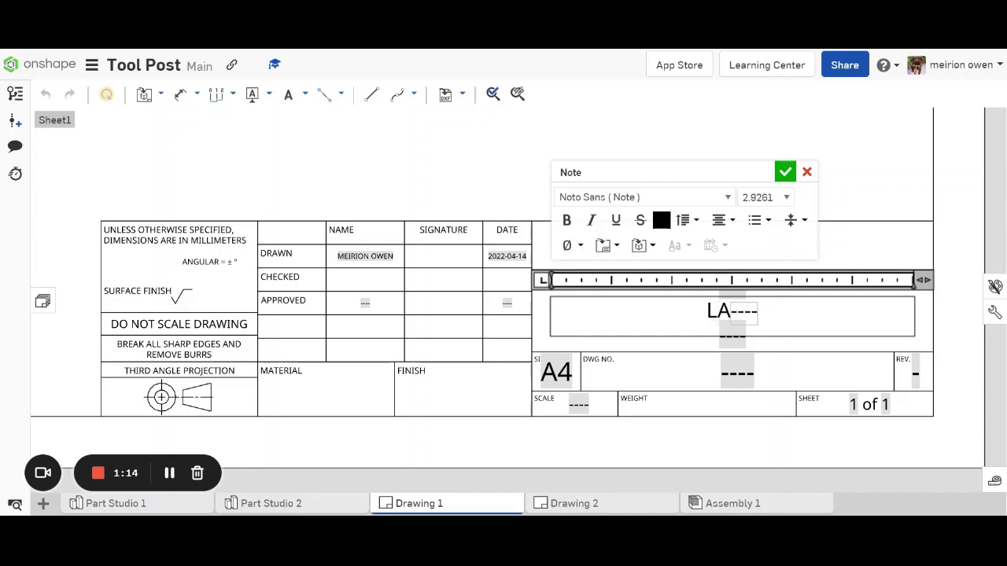
{"action": "type", "text": "THE TOOL POST"}
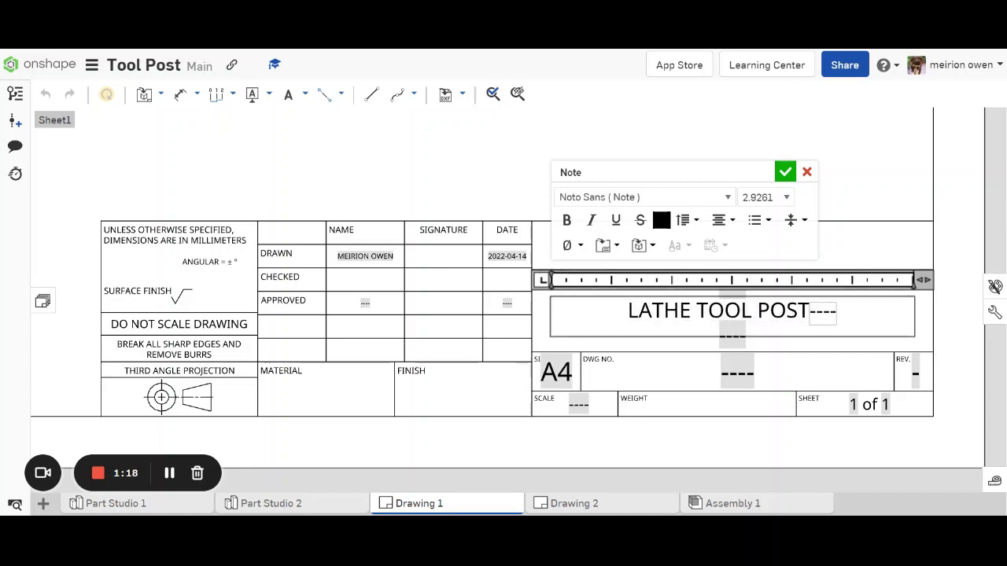
{"action": "left_click_drag", "start_coordinate": [810, 311], "coordinate": [627, 311]}
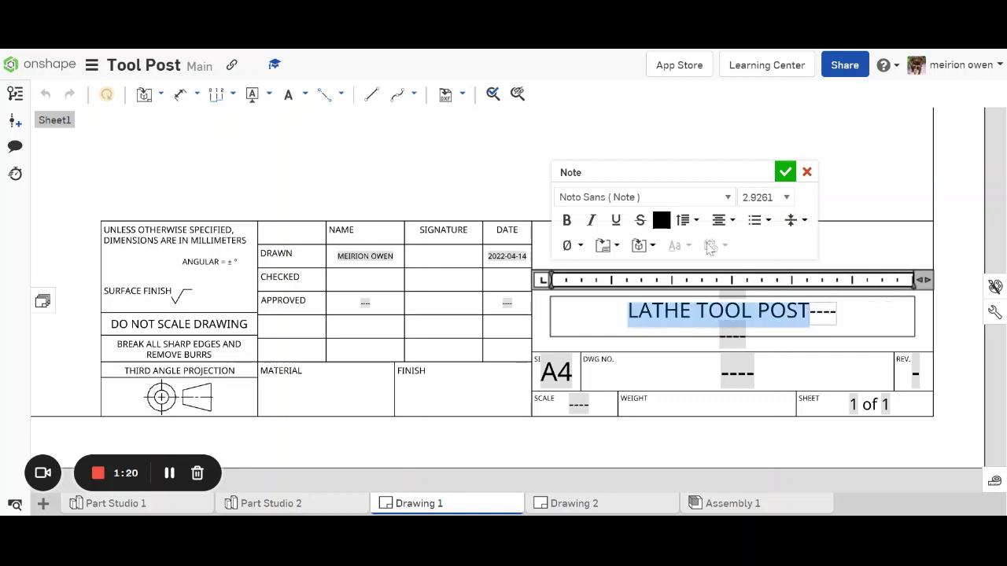
{"action": "left_click", "coordinate": [765, 197]}
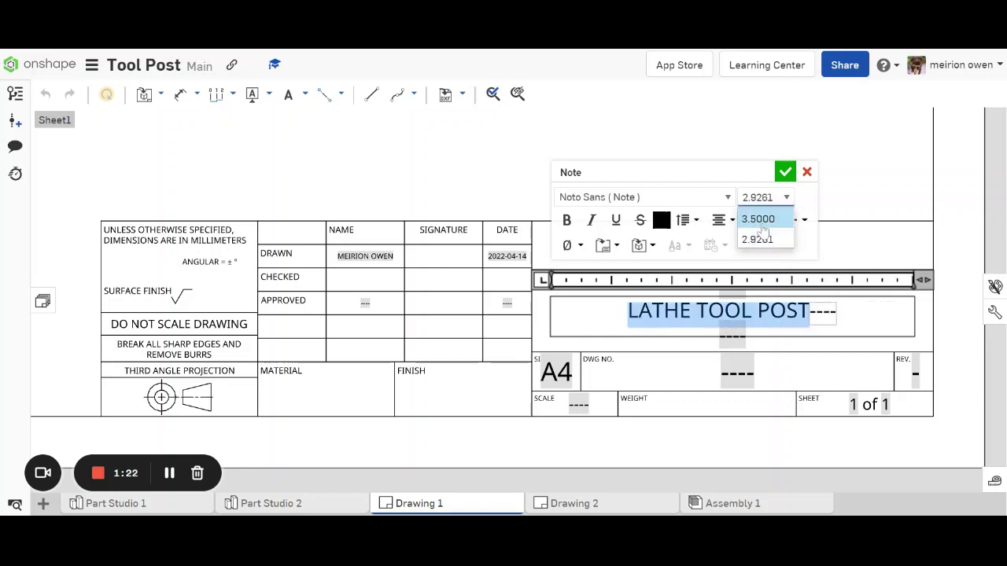
{"action": "left_click_drag", "start_coordinate": [777, 200], "coordinate": [729, 202]}
{"action": "type", "text": "5"}
{"action": "key", "text": "Return"}
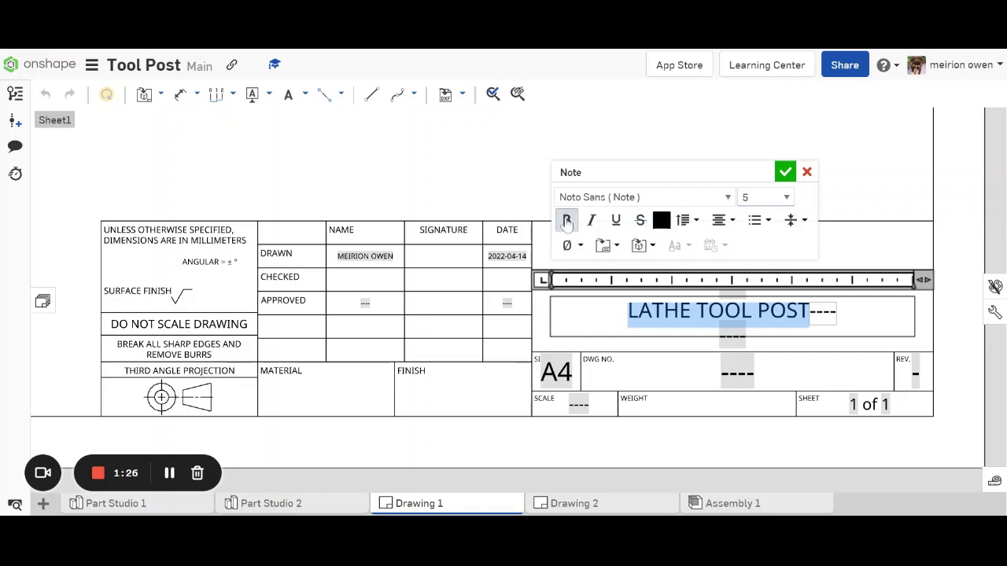
{"action": "left_click", "coordinate": [567, 221]}
{"action": "left_click", "coordinate": [784, 171]}
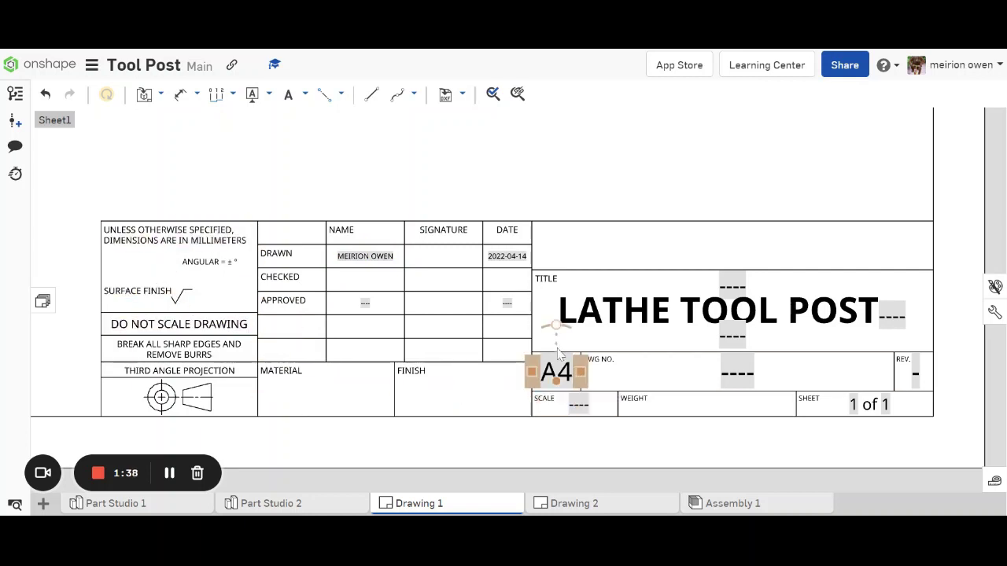
- Start inserting a drawing view of Part 1 from Part Studio 2
{"action": "scroll", "coordinate": [472, 370], "scroll_direction": "down", "scroll_amount": 5}
{"action": "scroll", "coordinate": [511, 308], "scroll_direction": "up", "scroll_amount": 3}
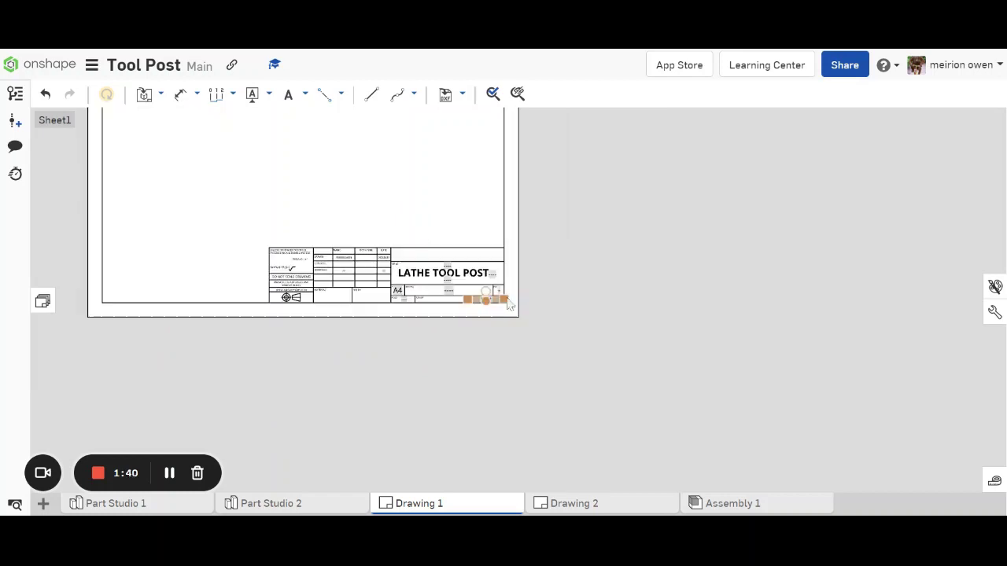
{"action": "middle_click_drag", "start_coordinate": [393, 201], "coordinate": [575, 312]}
{"action": "scroll", "coordinate": [543, 255], "scroll_direction": "up", "scroll_amount": 2}
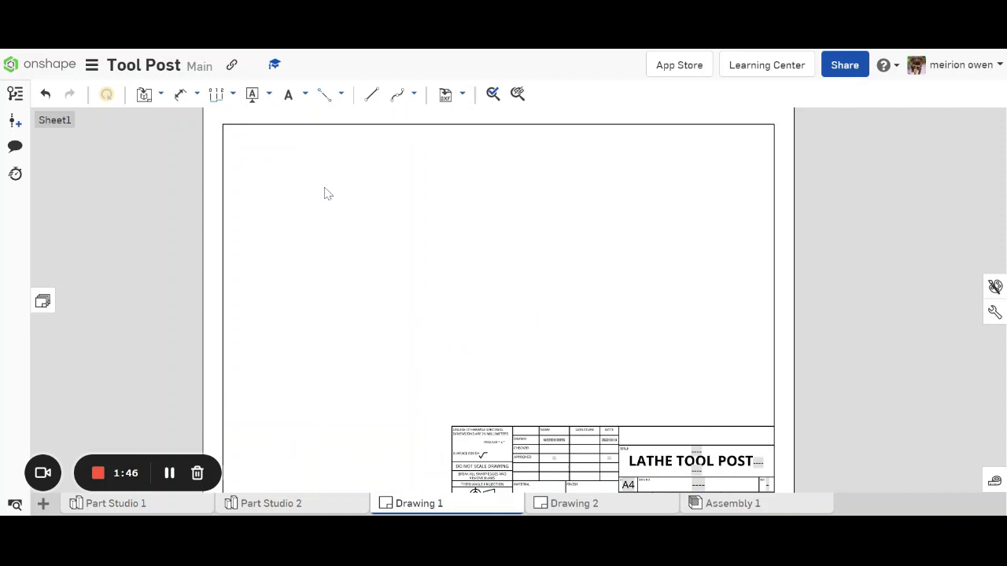
{"action": "left_click", "coordinate": [160, 94]}
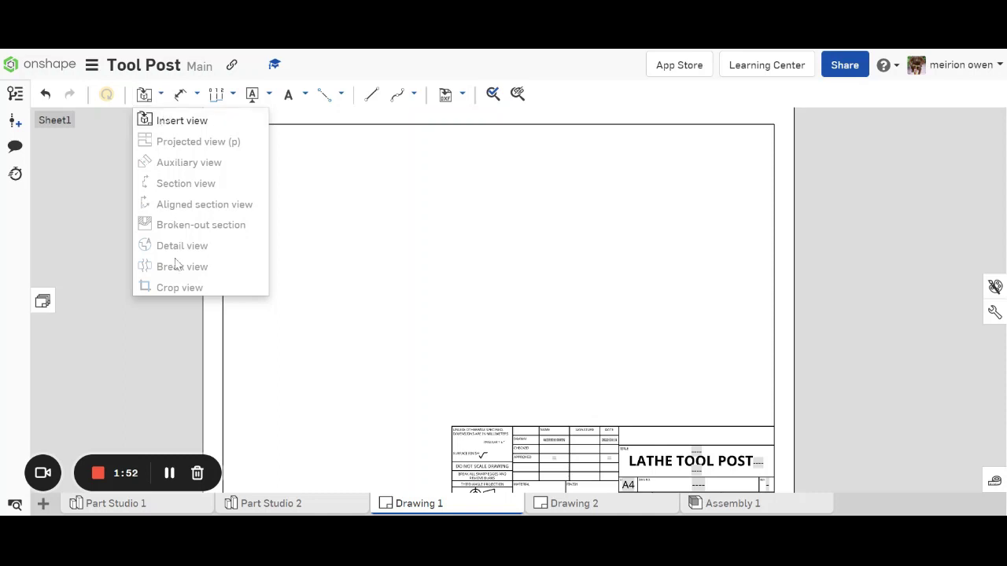
{"action": "left_click", "coordinate": [183, 122]}
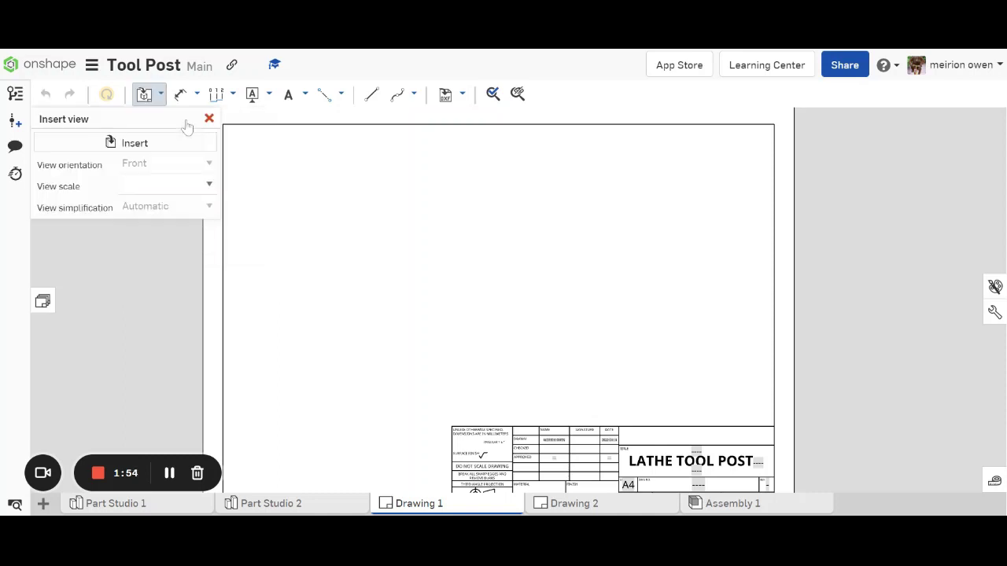
{"action": "left_click", "coordinate": [131, 145]}
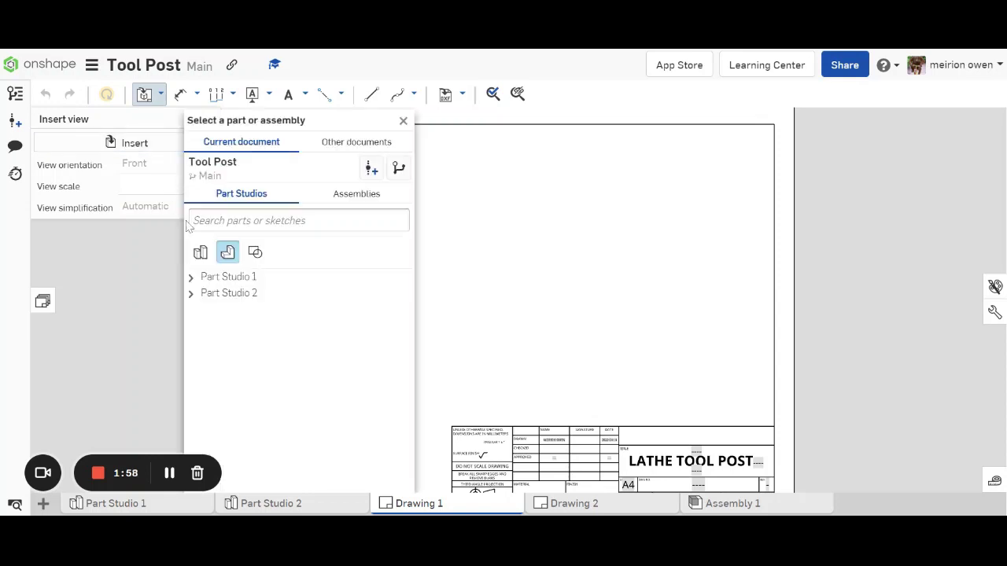
{"action": "left_click", "coordinate": [192, 297]}
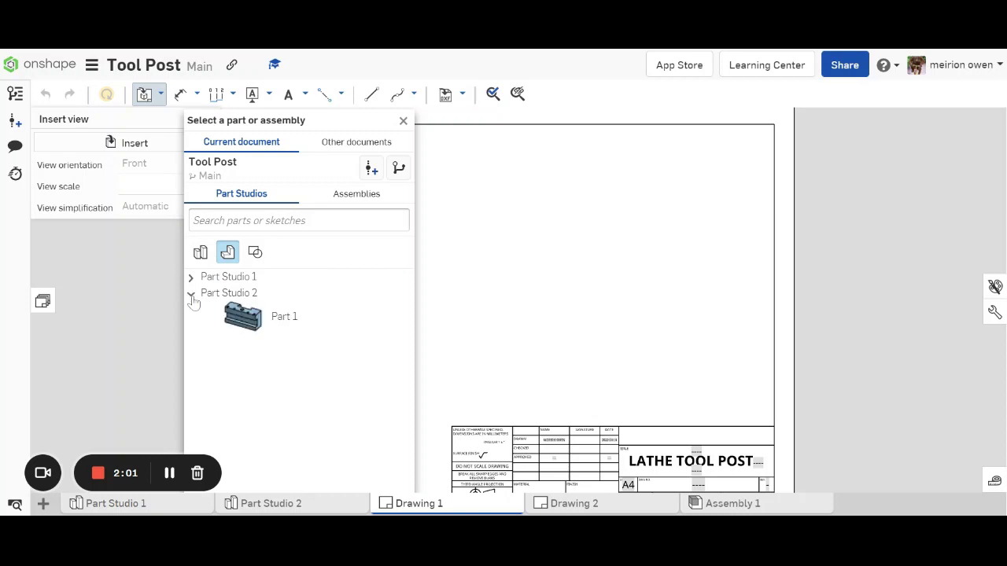
{"action": "left_click", "coordinate": [246, 323]}
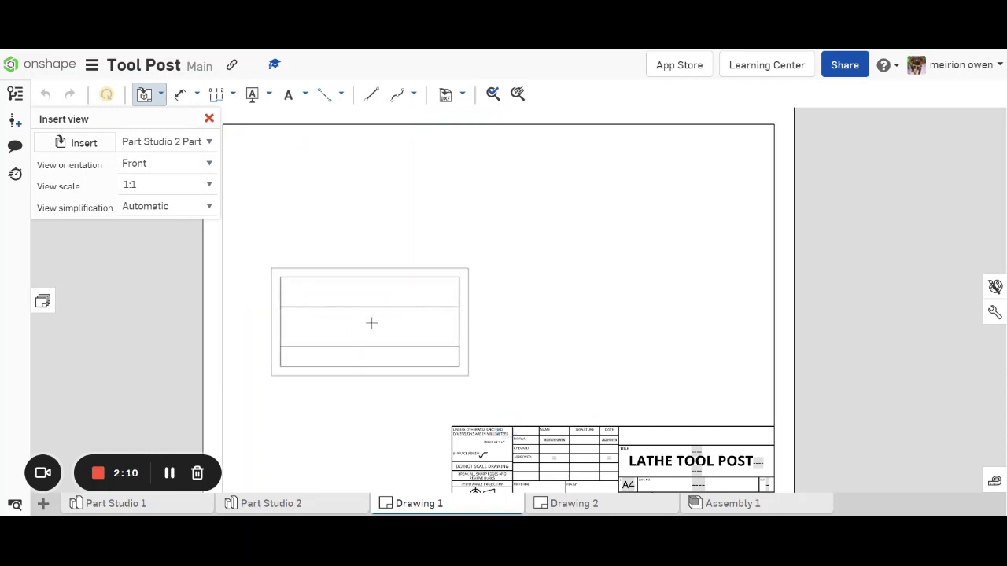
- Try the Left orientation and a 1:2 scale for the inserted view, returning to Front at 1:1
{"action": "left_click", "coordinate": [210, 168]}
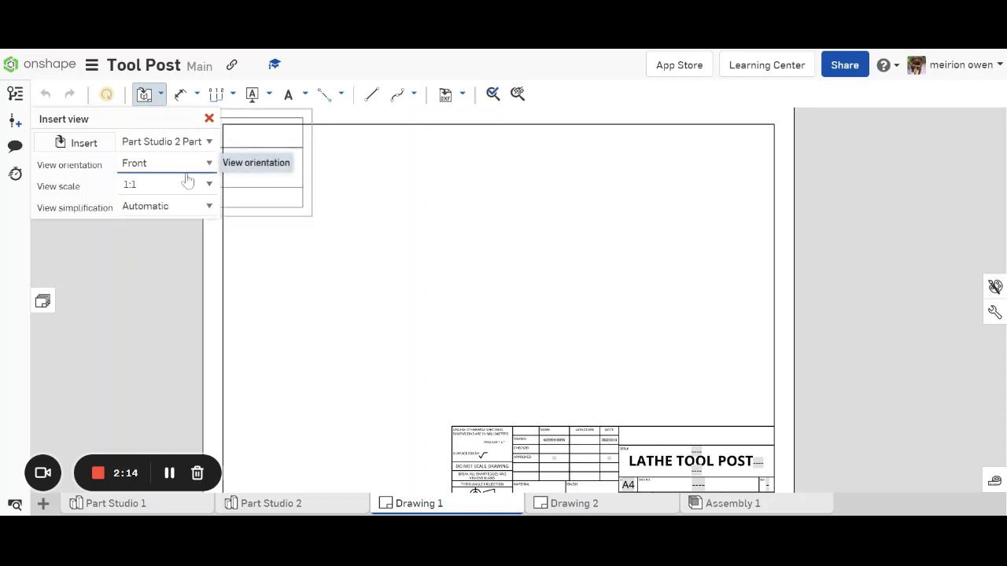
{"action": "left_click", "coordinate": [205, 235]}
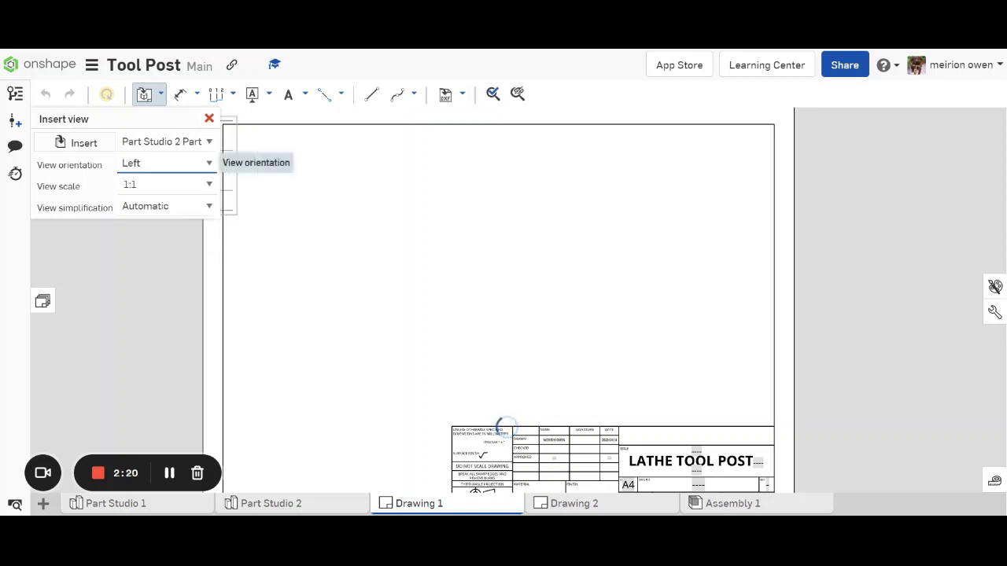
{"action": "left_click", "coordinate": [148, 180]}
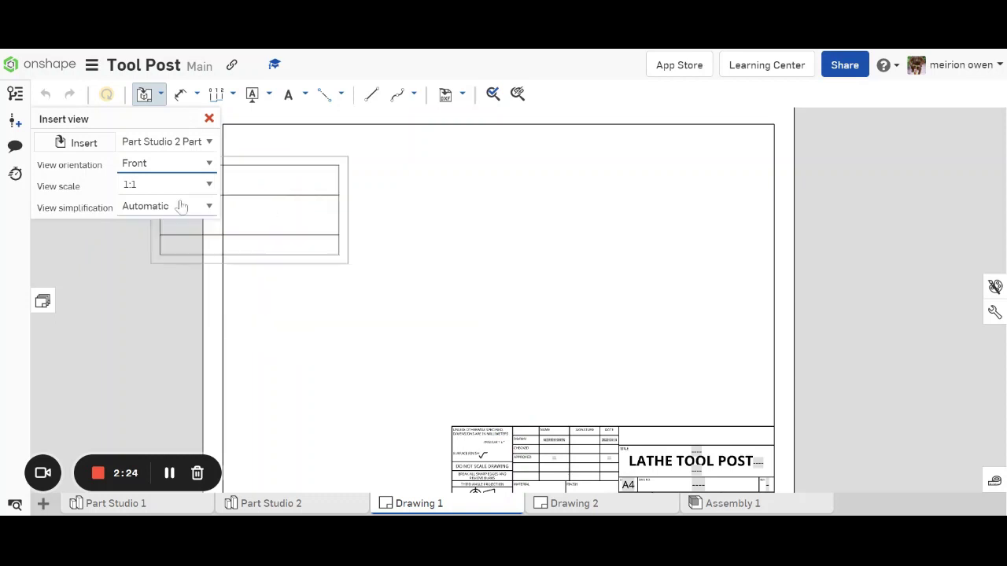
{"action": "left_click", "coordinate": [209, 185]}
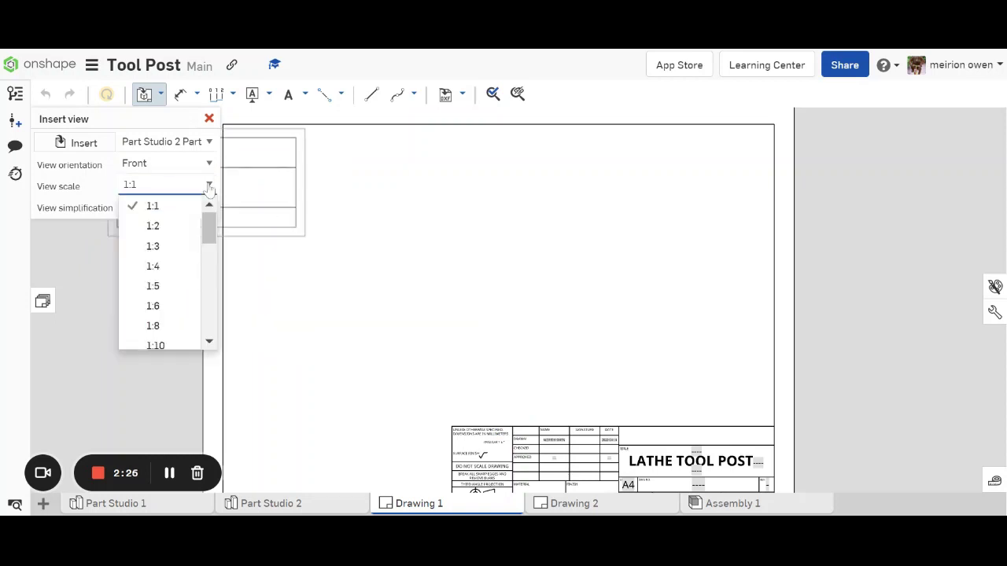
{"action": "left_click", "coordinate": [167, 227]}
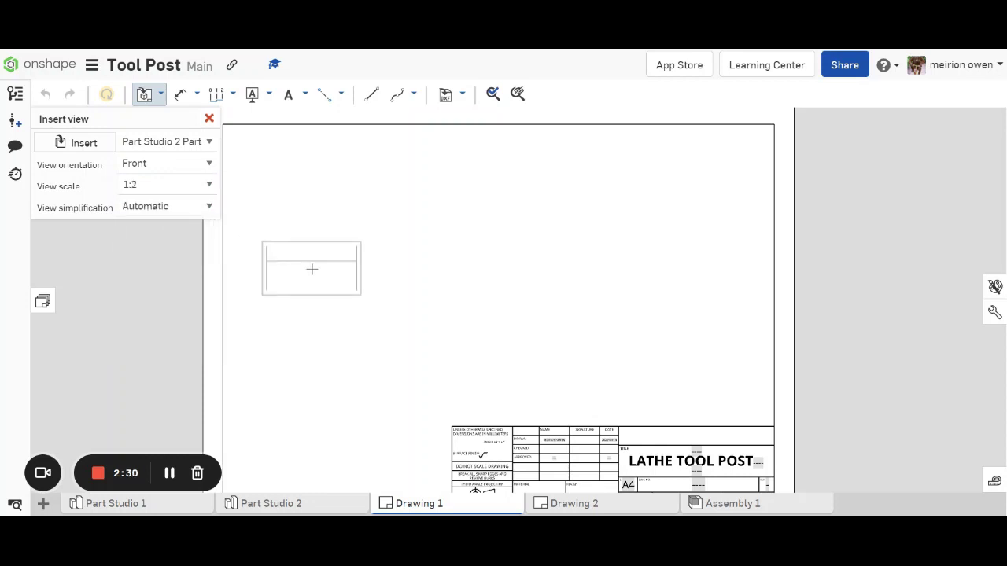
{"action": "left_click", "coordinate": [209, 188]}
{"action": "scroll", "coordinate": [200, 245], "scroll_direction": "up", "scroll_amount": 1}
{"action": "left_click", "coordinate": [181, 208]}
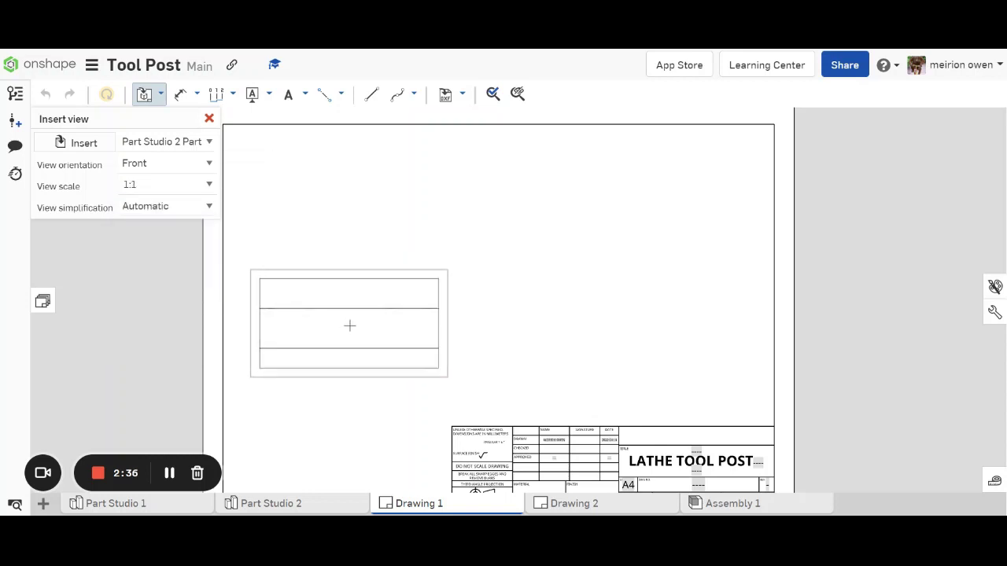
- Place the 1:1 front view in the lower left of the sheet, with projected views to its right and above it
{"action": "left_click", "coordinate": [350, 336]}
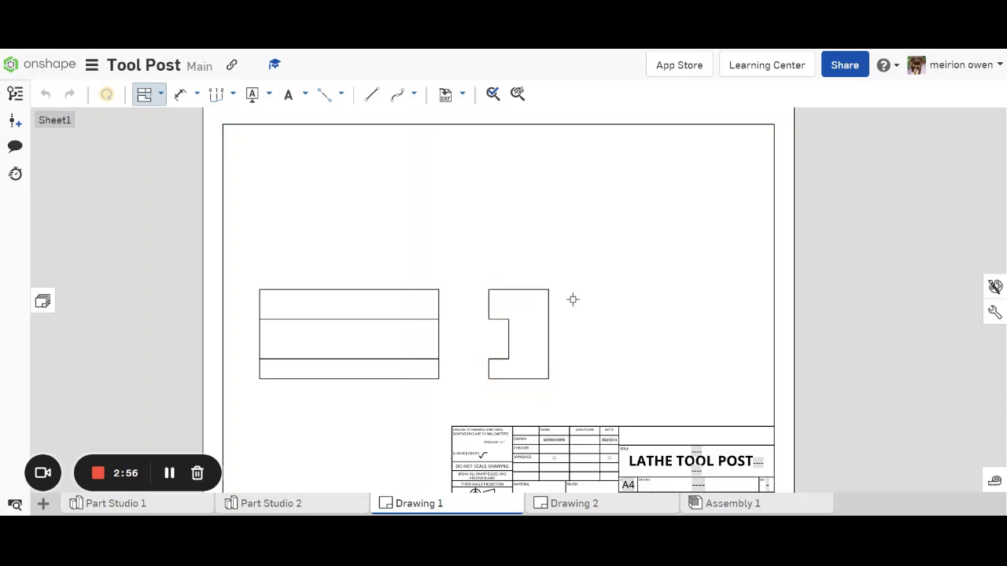
{"action": "left_click", "coordinate": [391, 292]}
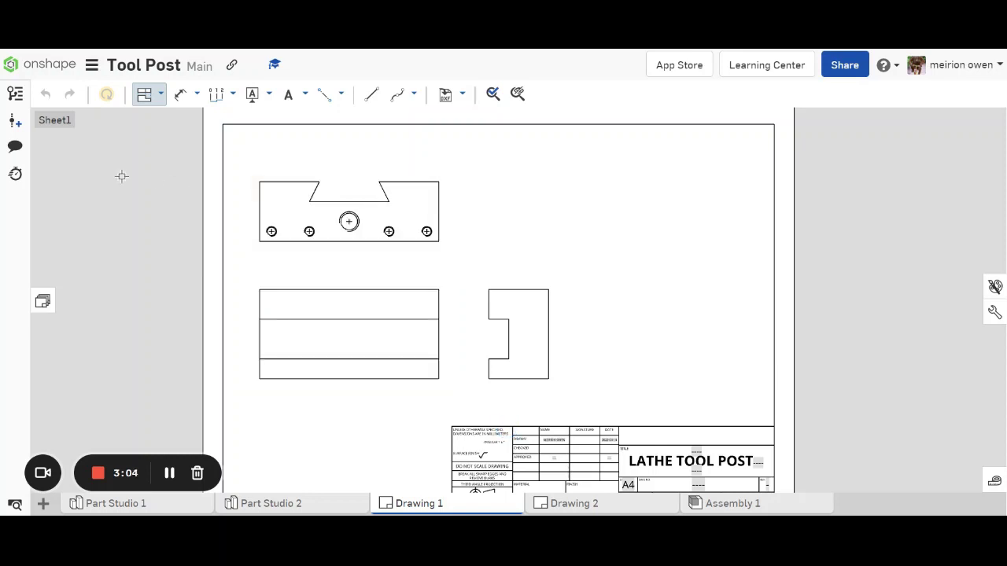
{"action": "key", "text": "Escape"}
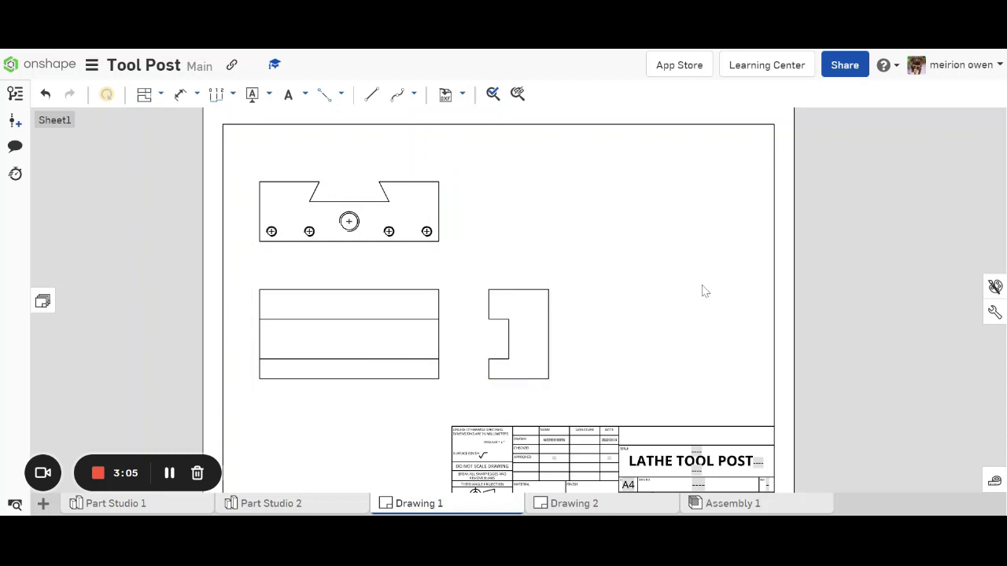
- Show the hidden lines in the front view
{"action": "left_click", "coordinate": [388, 329]}
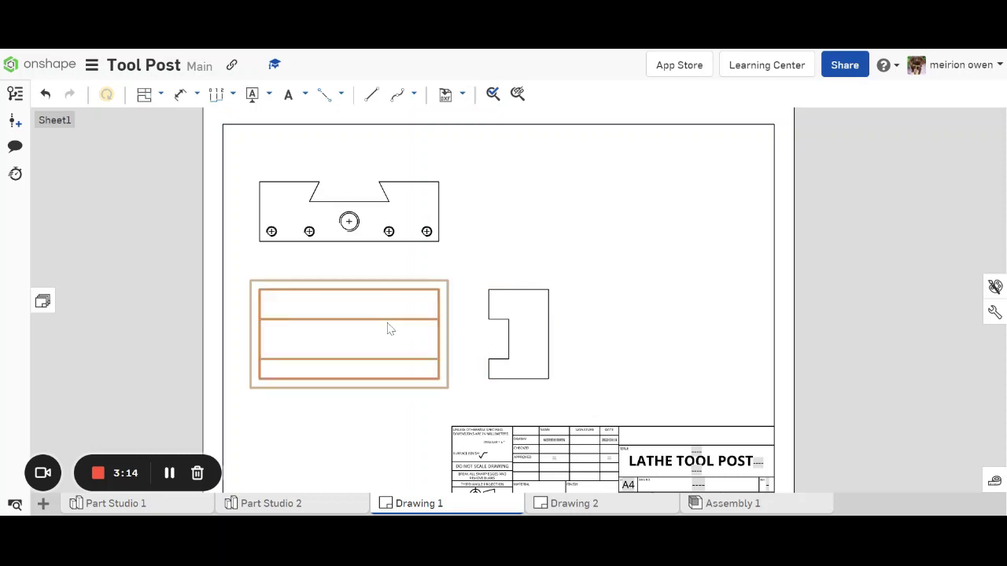
{"action": "right_click", "coordinate": [388, 328]}
{"action": "mouse_move", "coordinate": [452, 101]}
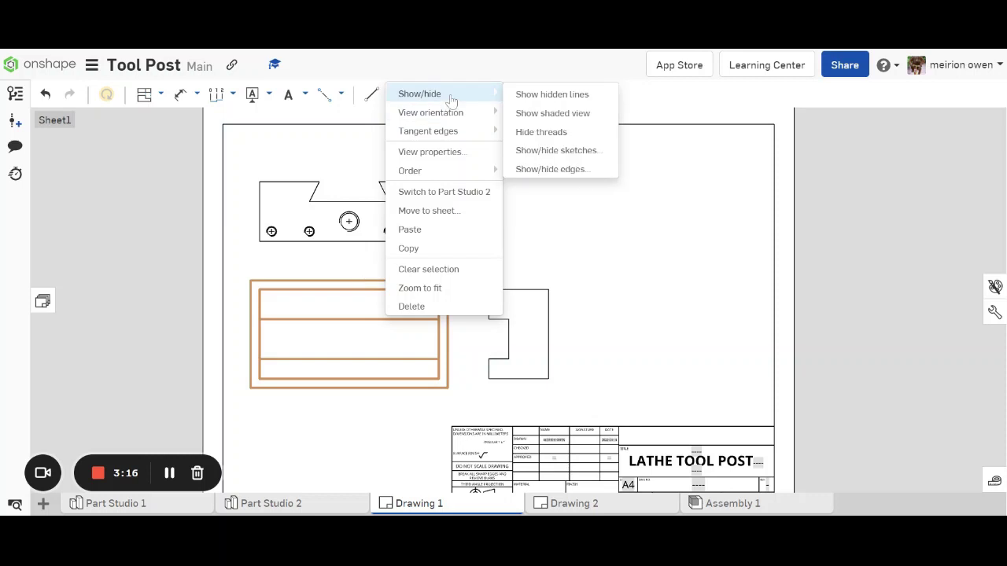
{"action": "left_click", "coordinate": [551, 94]}
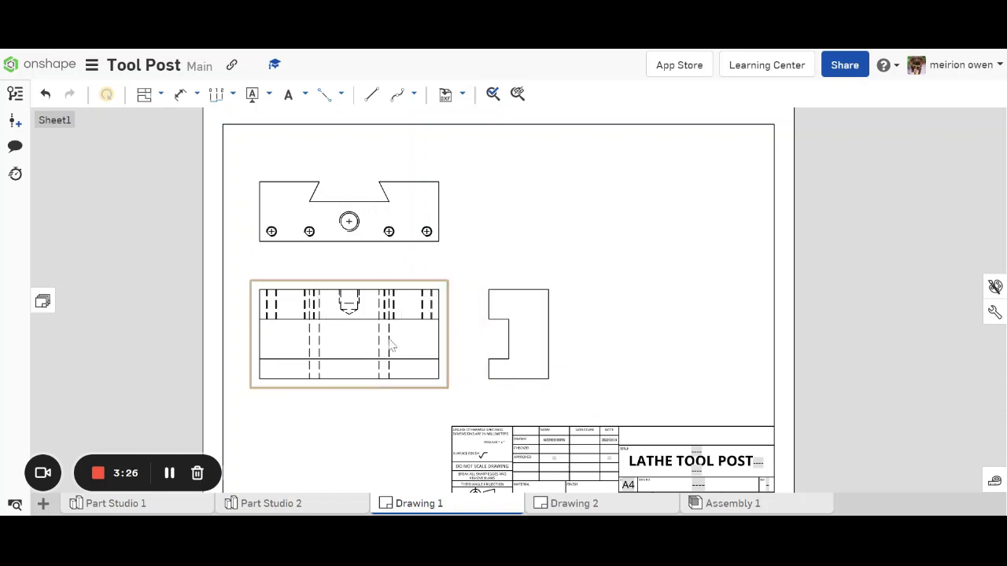
- Replace the projected end view with a vertical section view A through the front view's central hole, placed beside the front view
{"action": "left_click", "coordinate": [512, 328]}
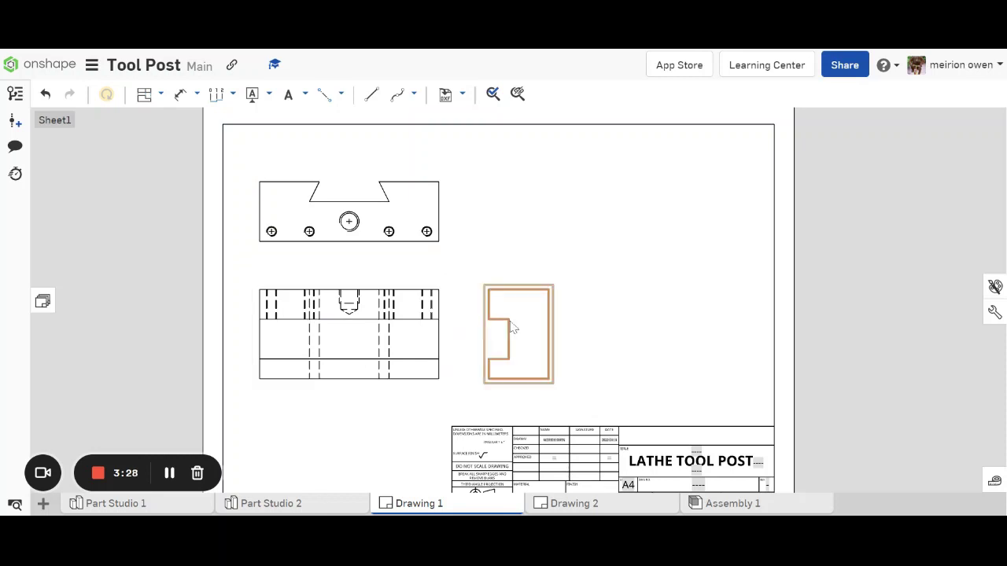
{"action": "key", "text": "Delete"}
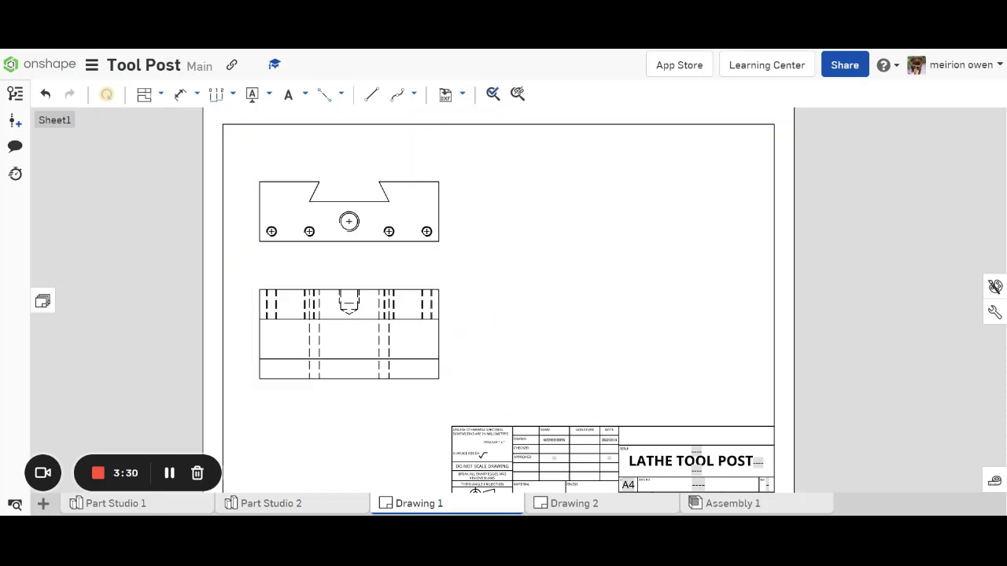
{"action": "left_click", "coordinate": [160, 94]}
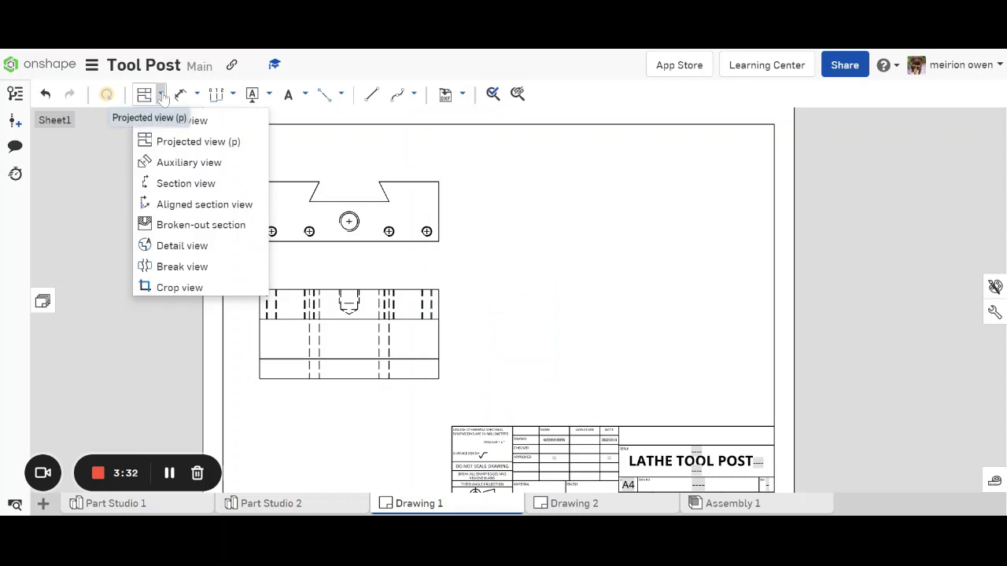
{"action": "left_click", "coordinate": [187, 184]}
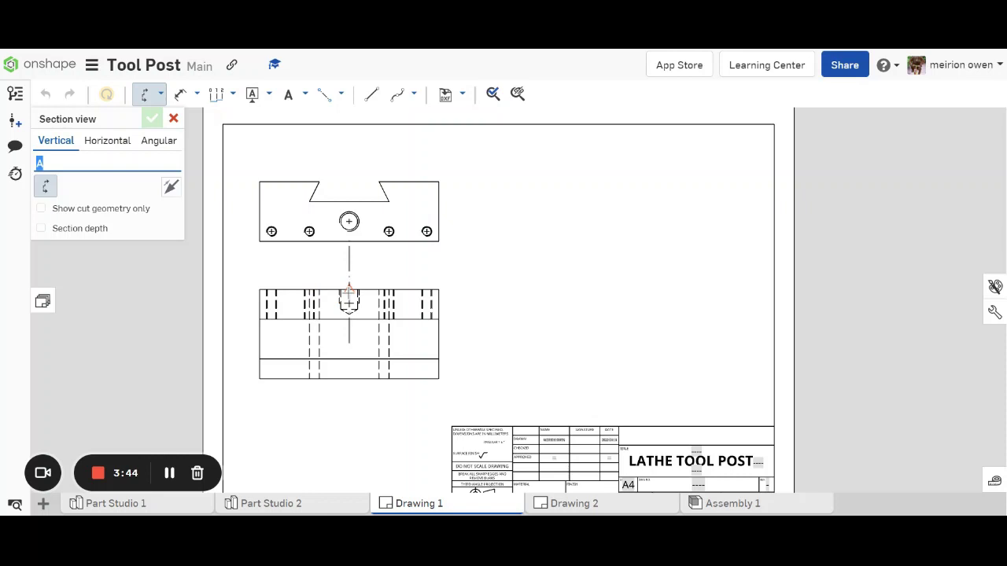
{"action": "left_click", "coordinate": [348, 291]}
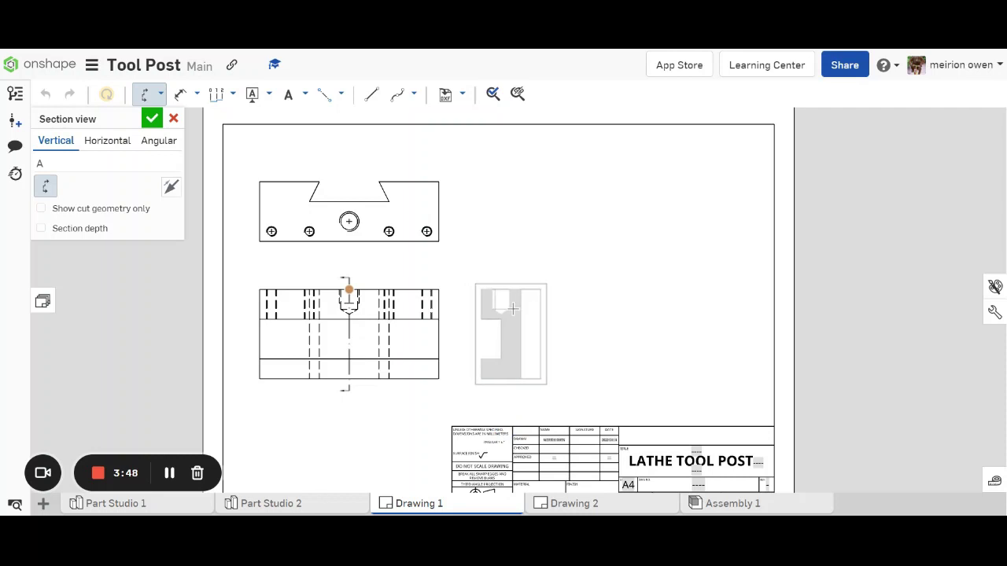
{"action": "left_click", "coordinate": [527, 307]}
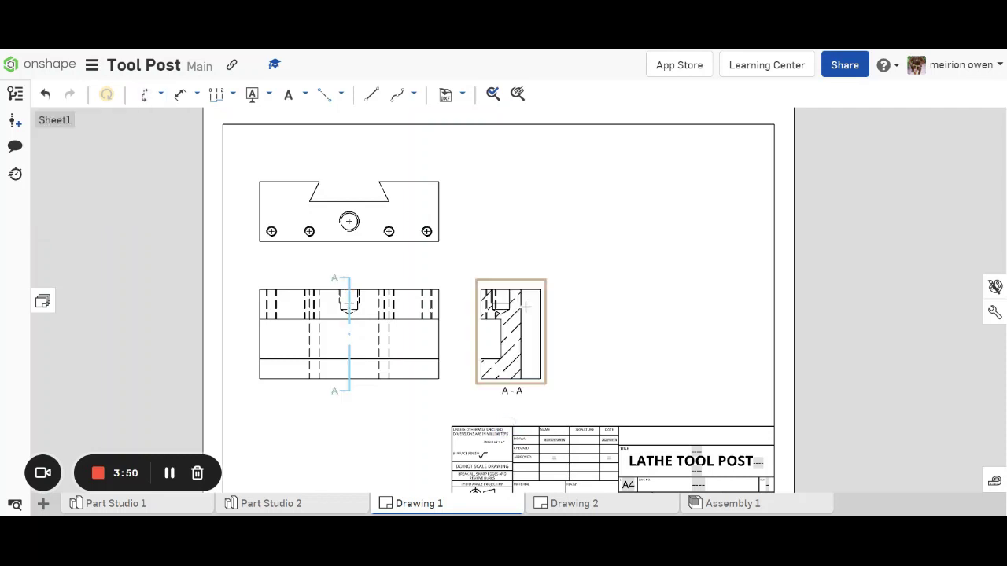
- Change the hatch of section A - A from ISO to the ANSI31 general pattern
{"action": "scroll", "coordinate": [383, 315], "scroll_direction": "up", "scroll_amount": 5}
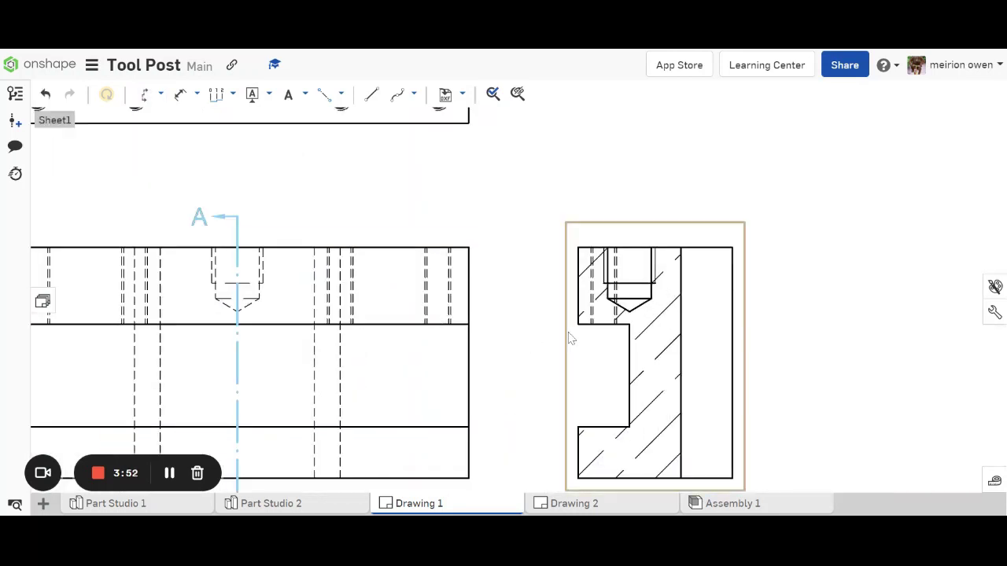
{"action": "scroll", "coordinate": [570, 337], "scroll_direction": "down", "scroll_amount": 2}
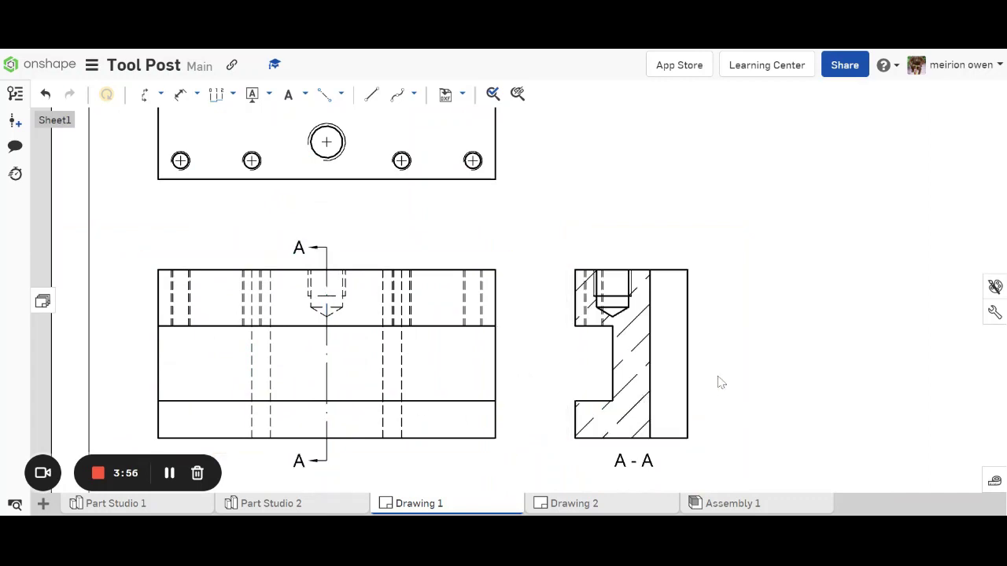
{"action": "scroll", "coordinate": [751, 373], "scroll_direction": "down", "scroll_amount": 2}
{"action": "middle_click_drag", "start_coordinate": [695, 330], "coordinate": [529, 265]}
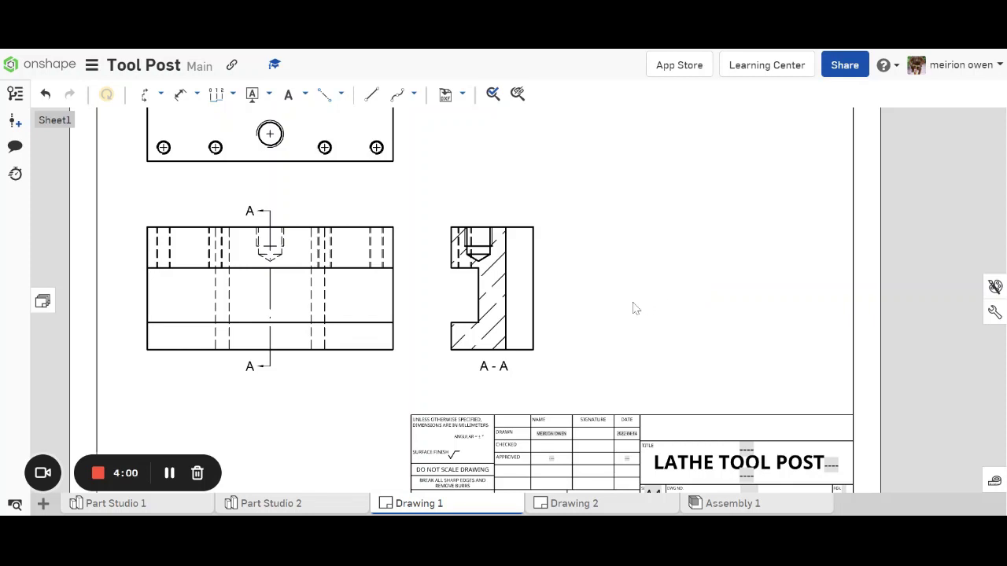
{"action": "right_click", "coordinate": [510, 316]}
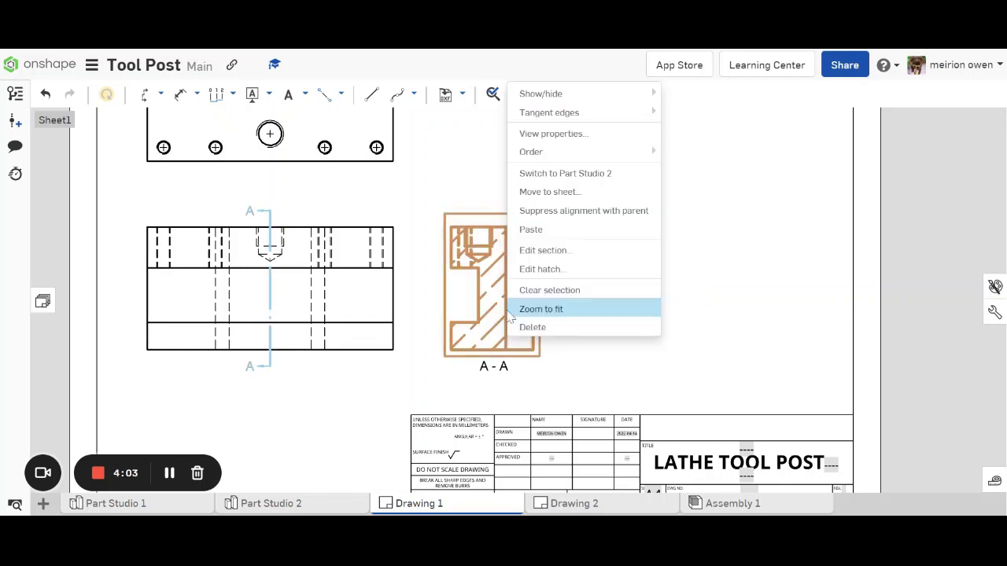
{"action": "left_click", "coordinate": [542, 272]}
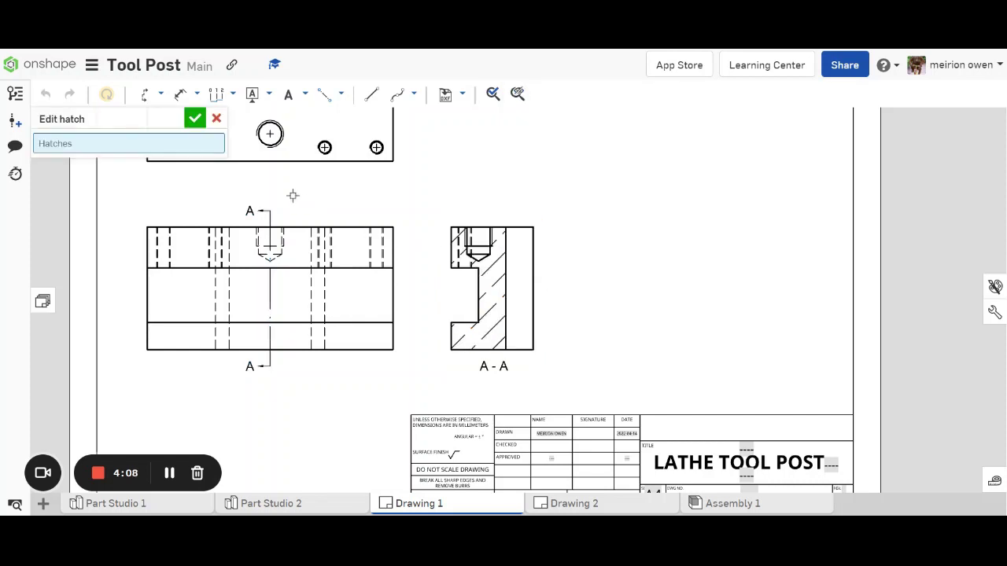
{"action": "left_click", "coordinate": [487, 285]}
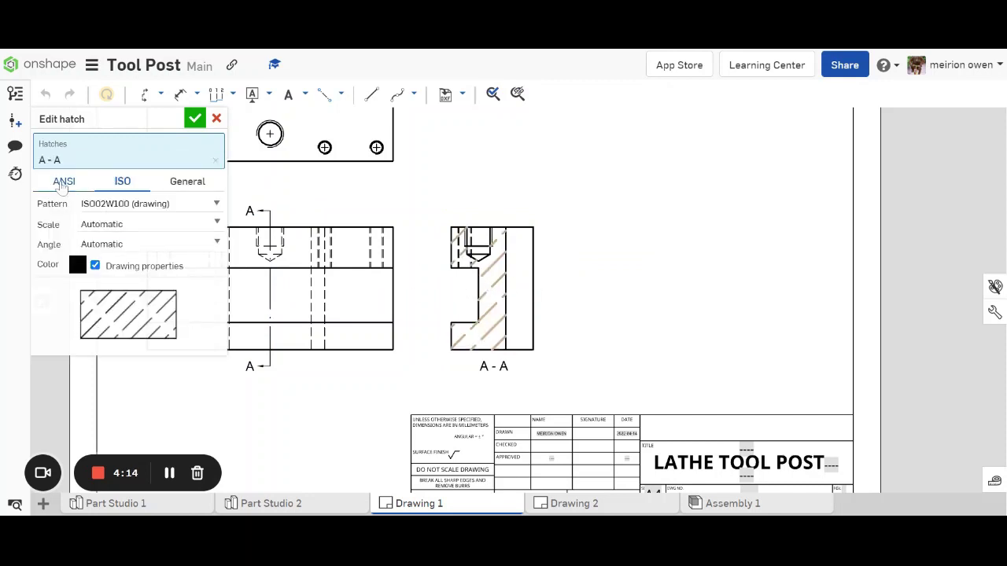
{"action": "left_click", "coordinate": [78, 184]}
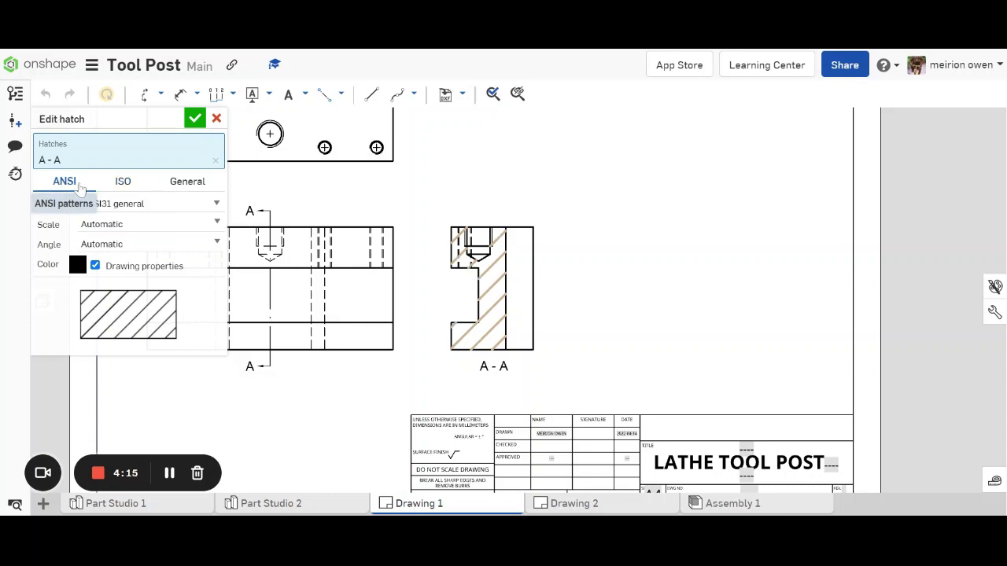
{"action": "left_click", "coordinate": [195, 118]}
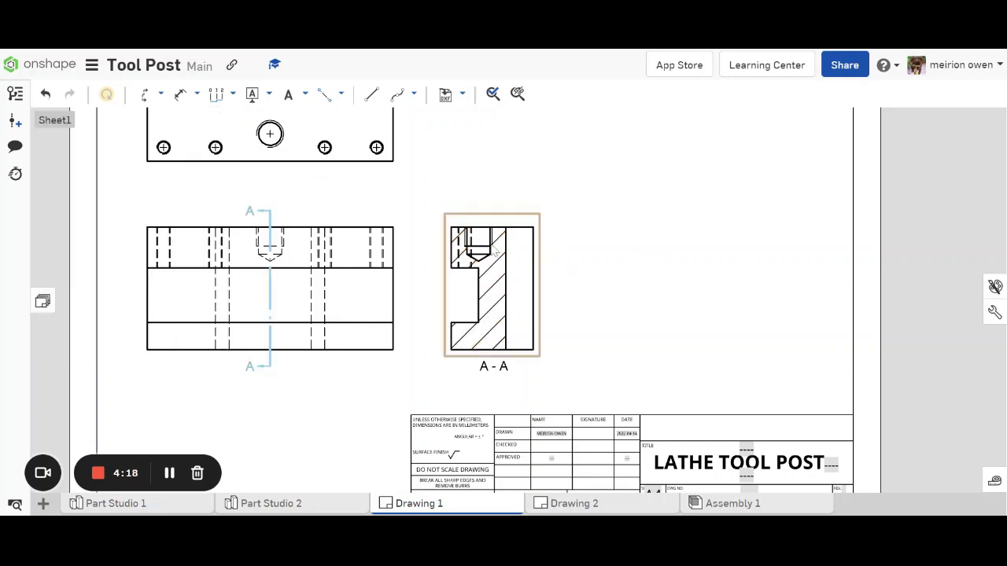
- Add the note FRONT ELEVATION beneath the front view and the note PLAN beneath the top view
{"action": "scroll", "coordinate": [483, 232], "scroll_direction": "down", "scroll_amount": 2}
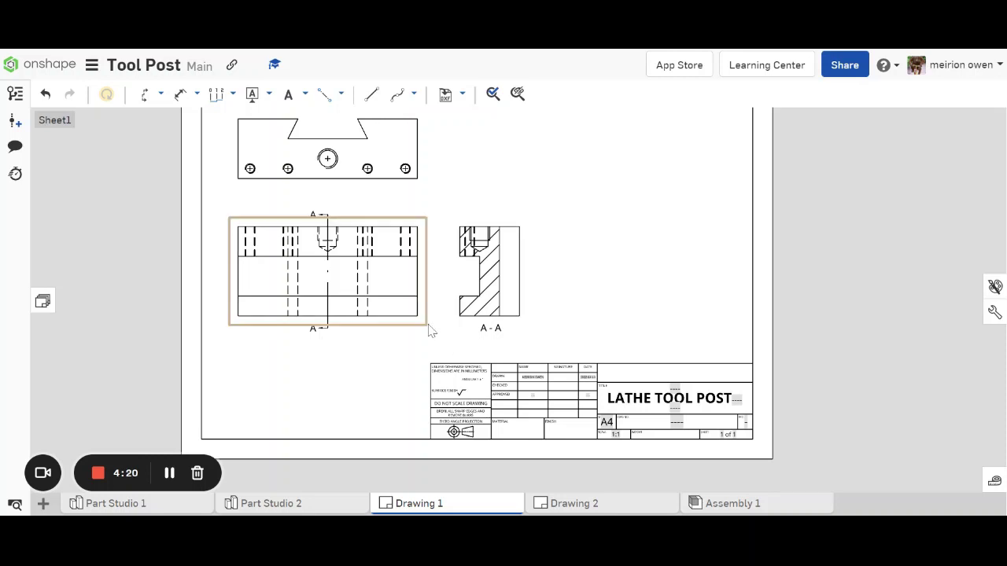
{"action": "scroll", "coordinate": [386, 323], "scroll_direction": "up", "scroll_amount": 3}
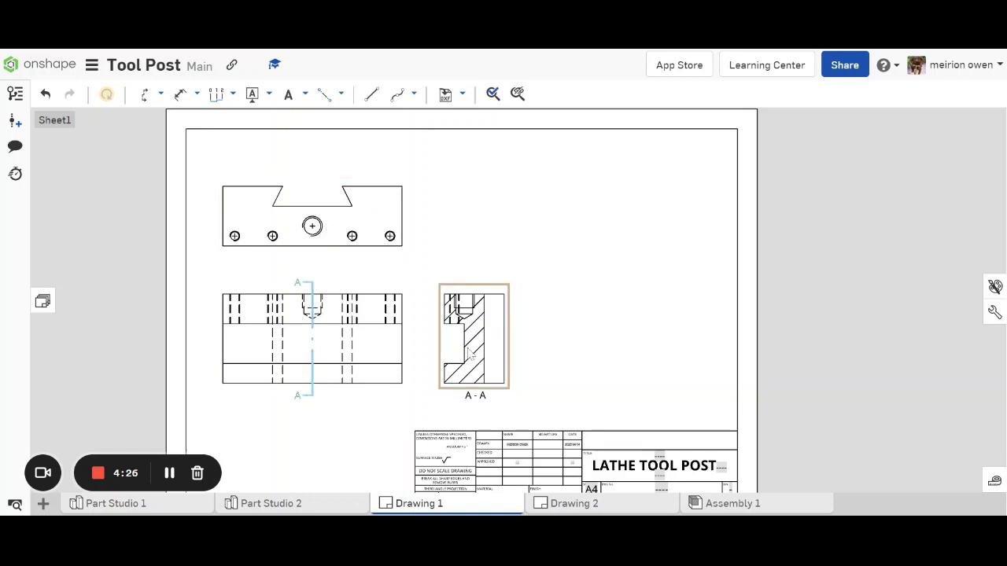
{"action": "left_click", "coordinate": [288, 94]}
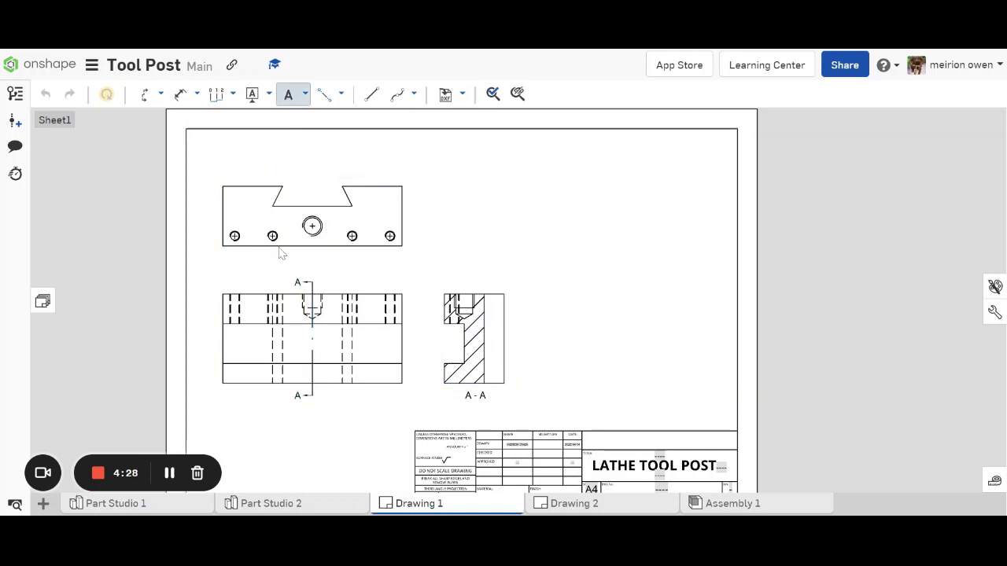
{"action": "left_click", "coordinate": [240, 426]}
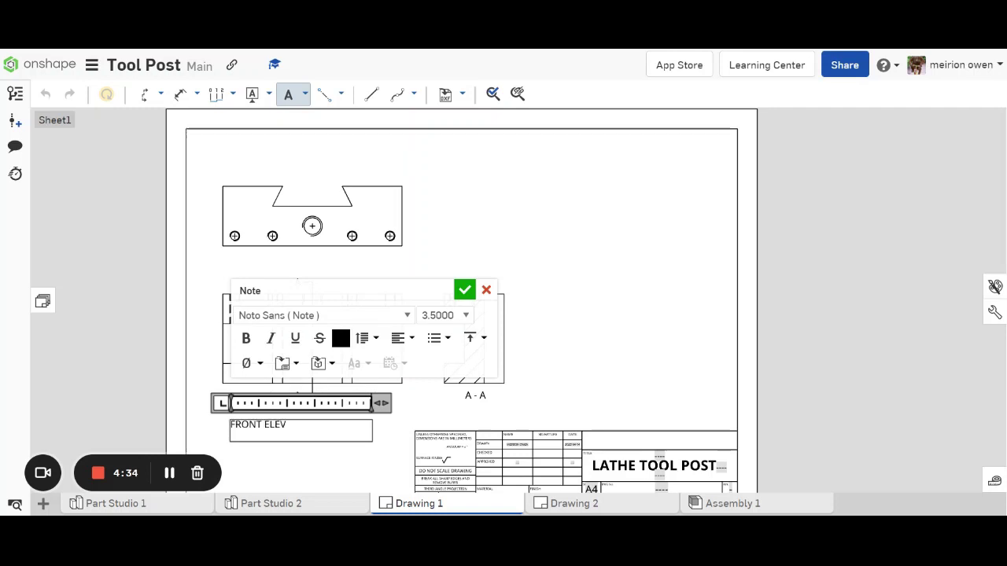
{"action": "type", "text": "FRONT ELEVATION"}
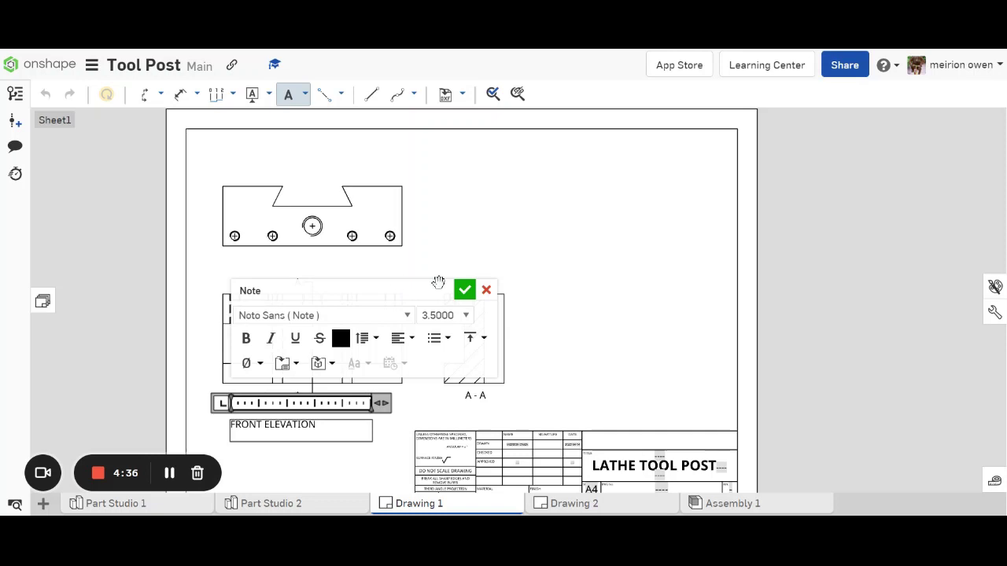
{"action": "left_click", "coordinate": [464, 291]}
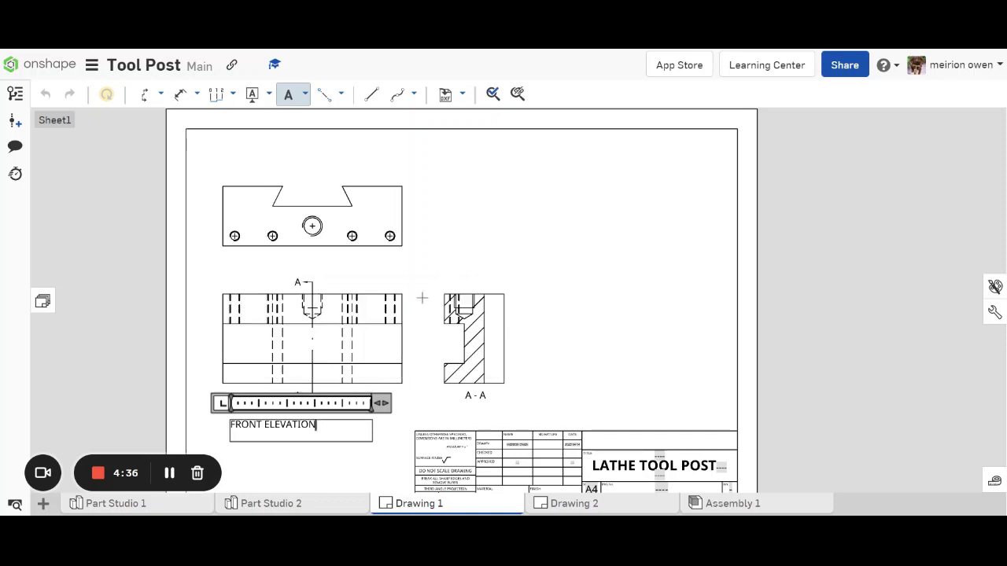
{"action": "left_click", "coordinate": [233, 265]}
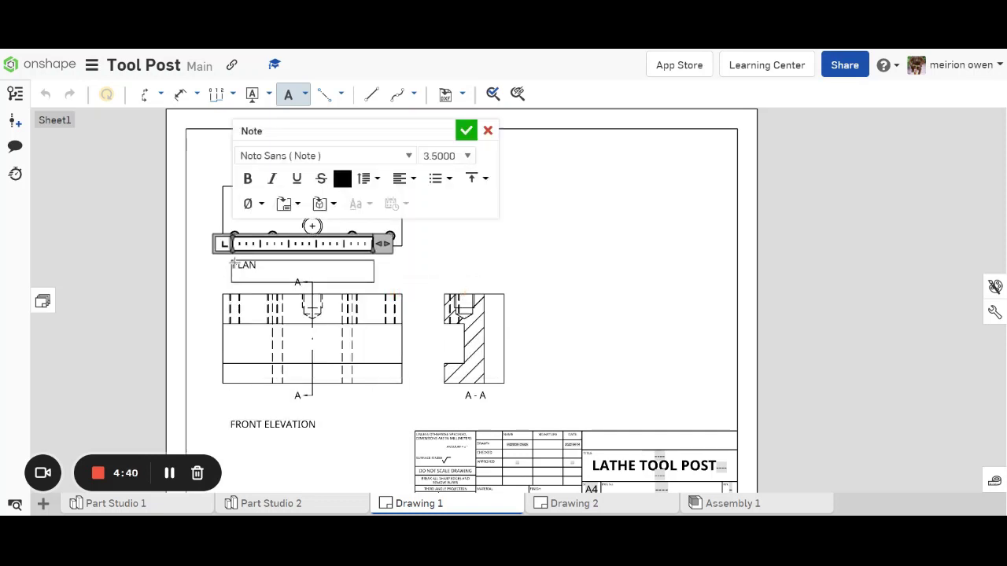
{"action": "left_click", "coordinate": [465, 130]}
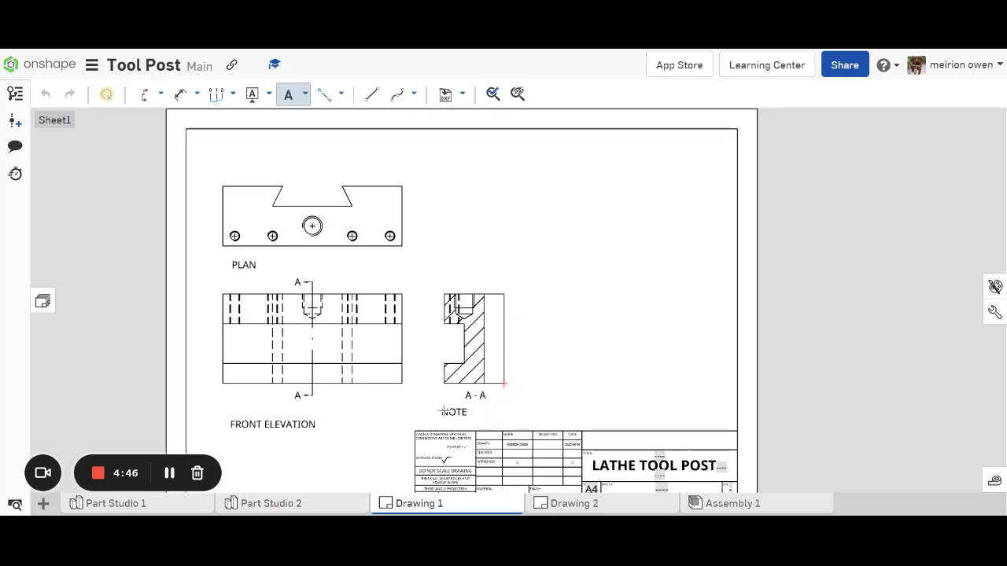
- Add the note SECTIONAL END ELEVATION ON AA beneath the section view
{"action": "left_click", "coordinate": [445, 410]}
{"action": "type", "text": "SECTIONAL END ELEVATION"}
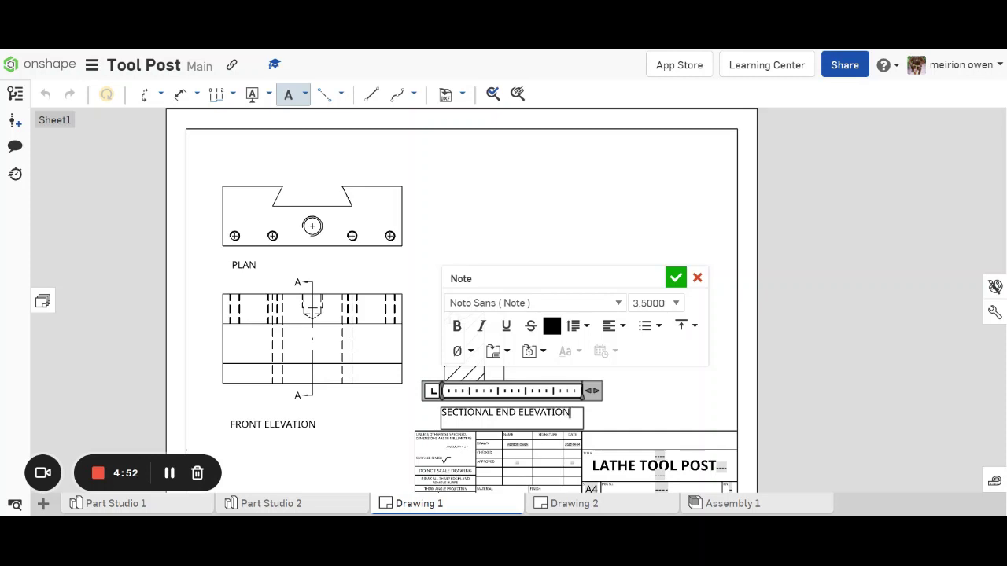
{"action": "type", "text": " ON"}
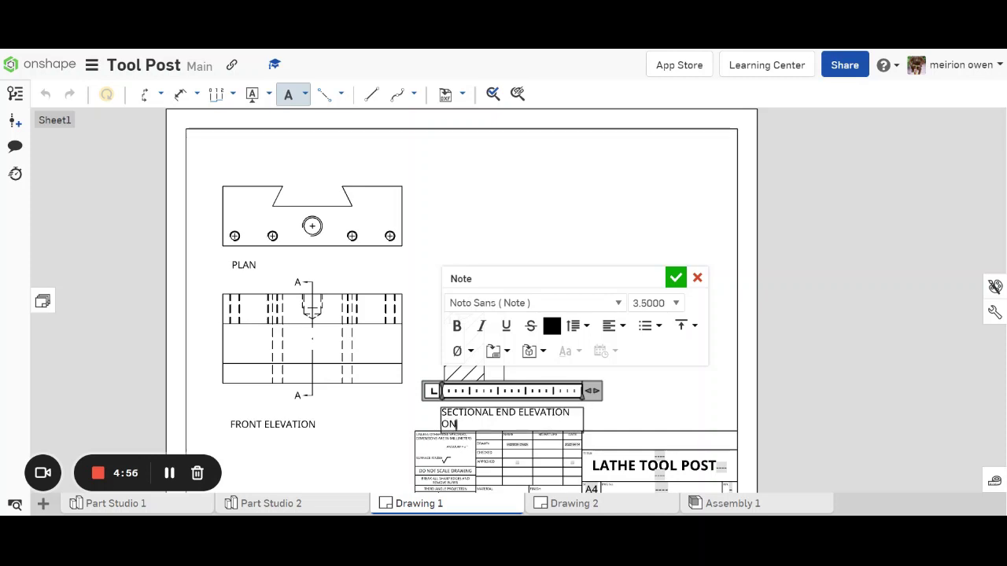
{"action": "type", "text": " AA"}
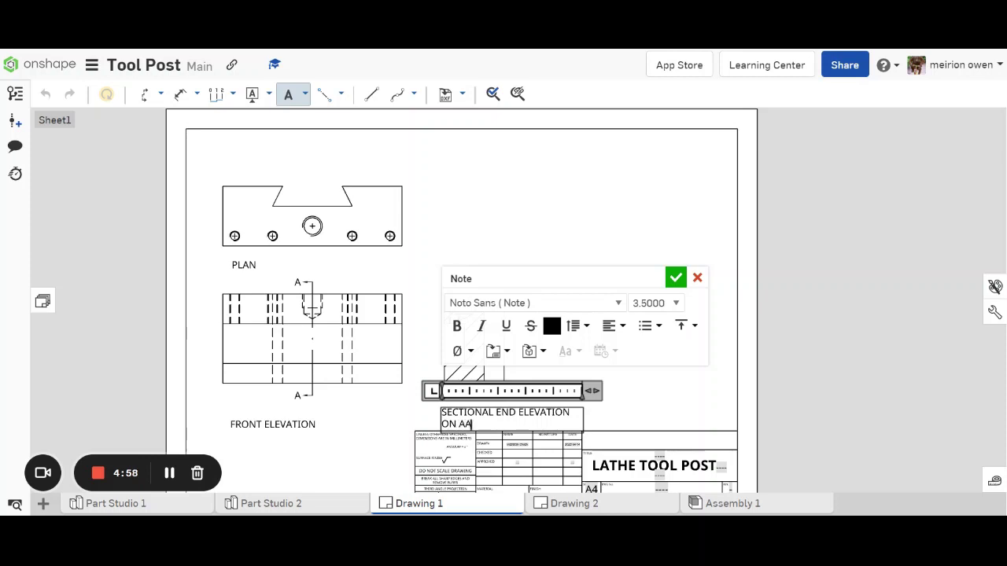
{"action": "left_click", "coordinate": [676, 277]}
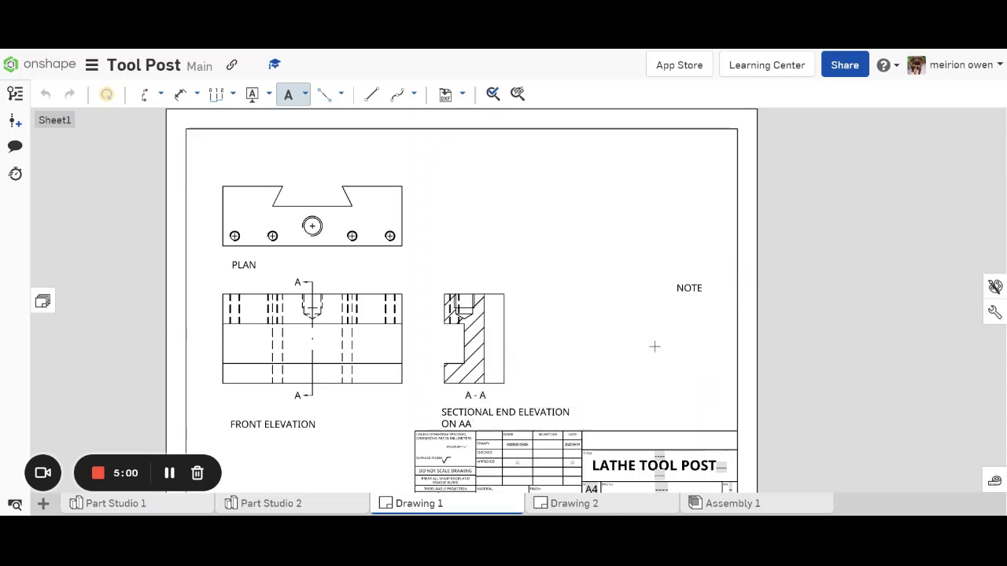
{"action": "key", "text": "Escape"}
- Widen the SECTIONAL END ELEVATION ON AA note so that its text fits on one line
{"action": "left_click", "coordinate": [519, 423]}
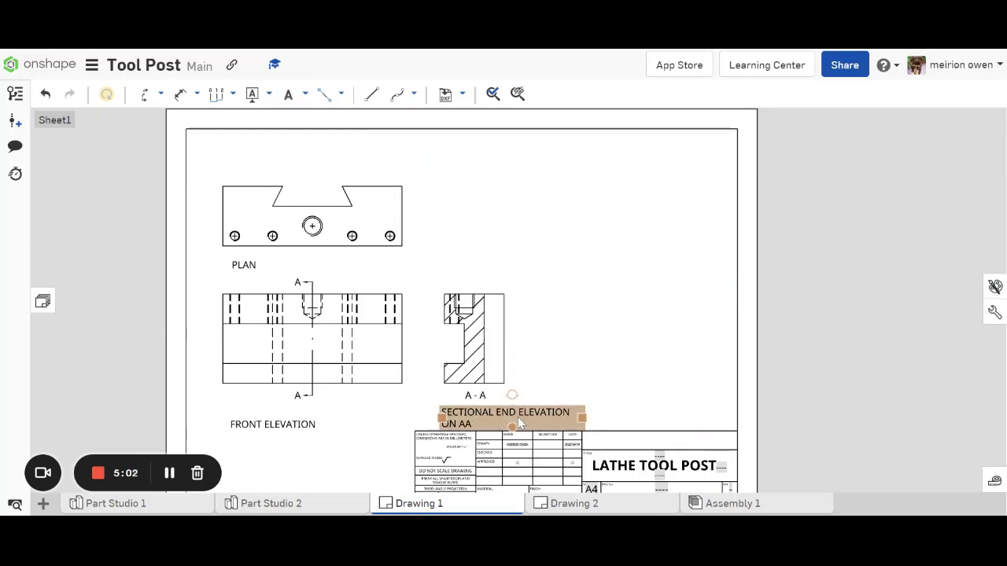
{"action": "double_click", "coordinate": [517, 416]}
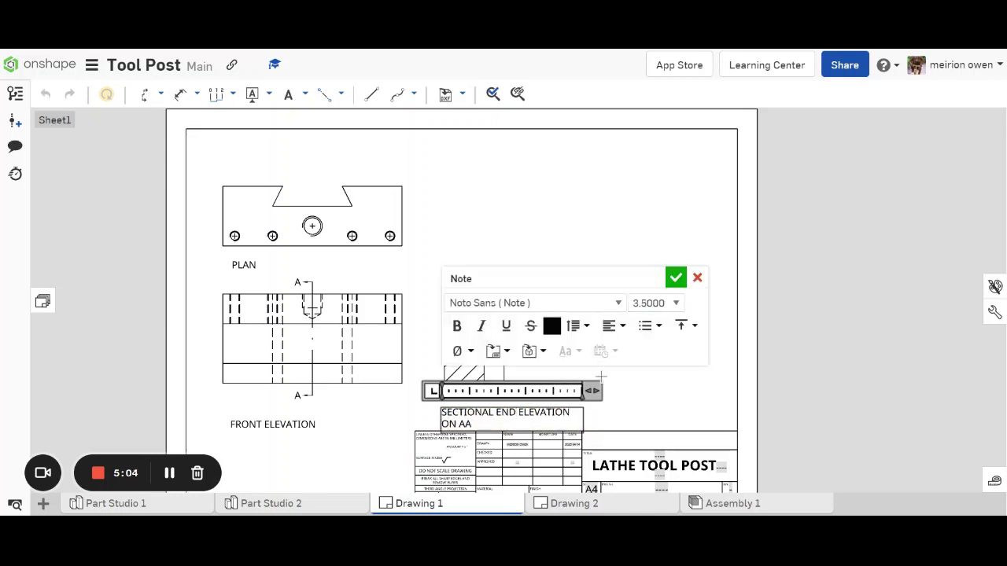
{"action": "left_click_drag", "start_coordinate": [596, 391], "coordinate": [634, 391]}
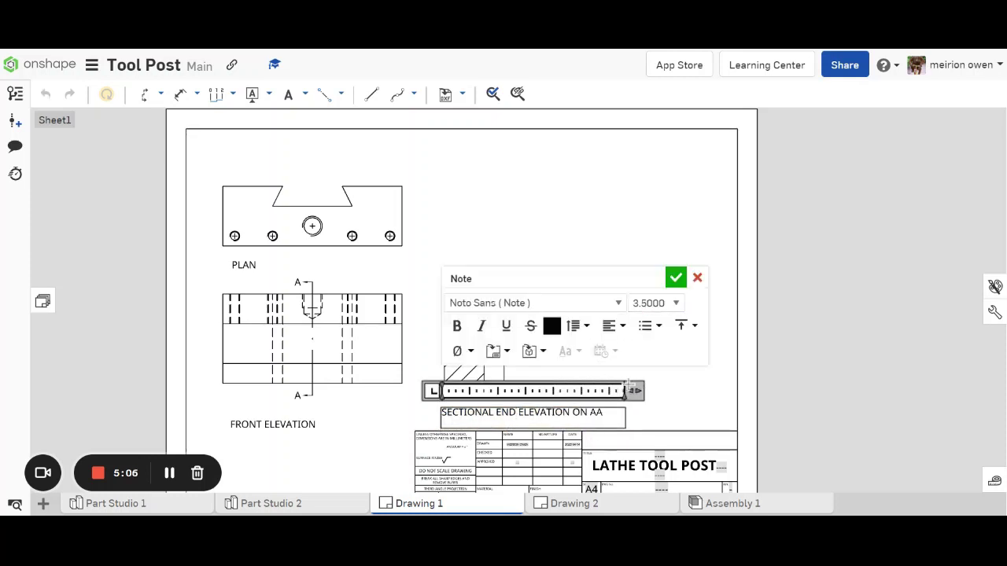
{"action": "left_click", "coordinate": [676, 278]}
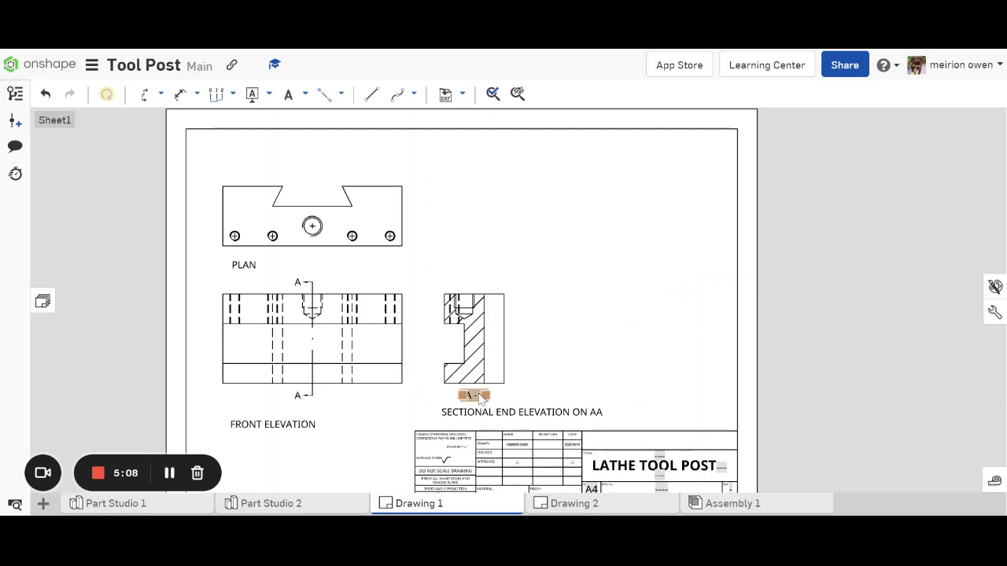
- Delete the A - A label under the section view and shift the sectional elevation note left to centre it beneath the view
{"action": "key", "text": "Delete"}
{"action": "left_click_drag", "start_coordinate": [515, 417], "coordinate": [489, 415]}
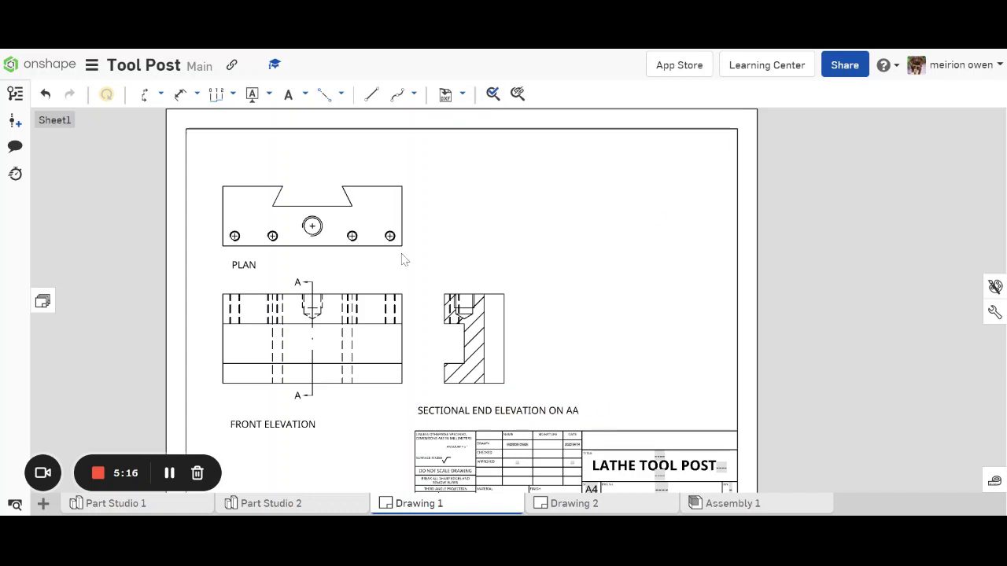
- Dimension the plan's overall width and the length of the upper edge between its right corner and the dovetail opening
{"action": "left_click", "coordinate": [183, 95]}
{"action": "left_click", "coordinate": [224, 198]}
{"action": "left_click", "coordinate": [399, 206]}
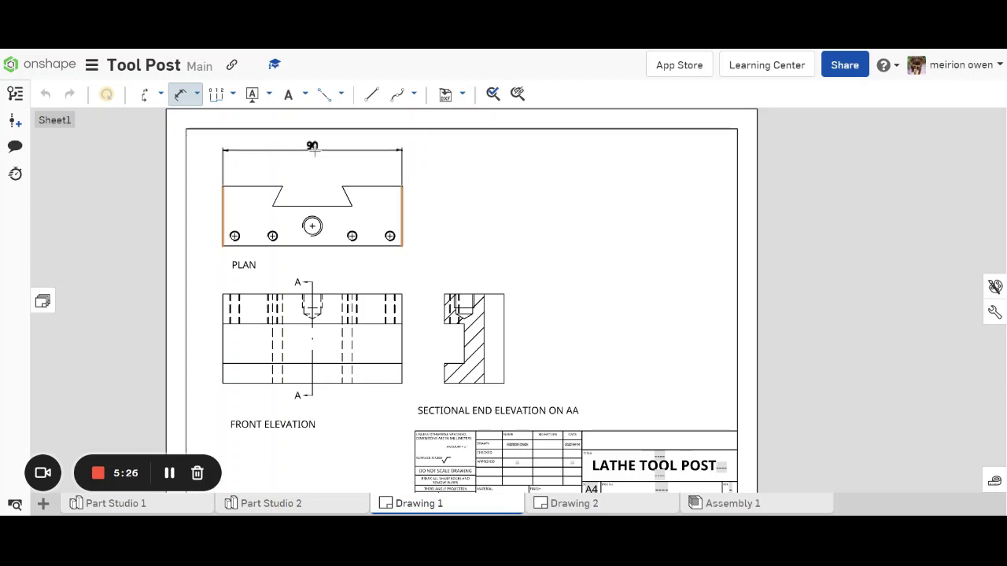
{"action": "left_click", "coordinate": [313, 150]}
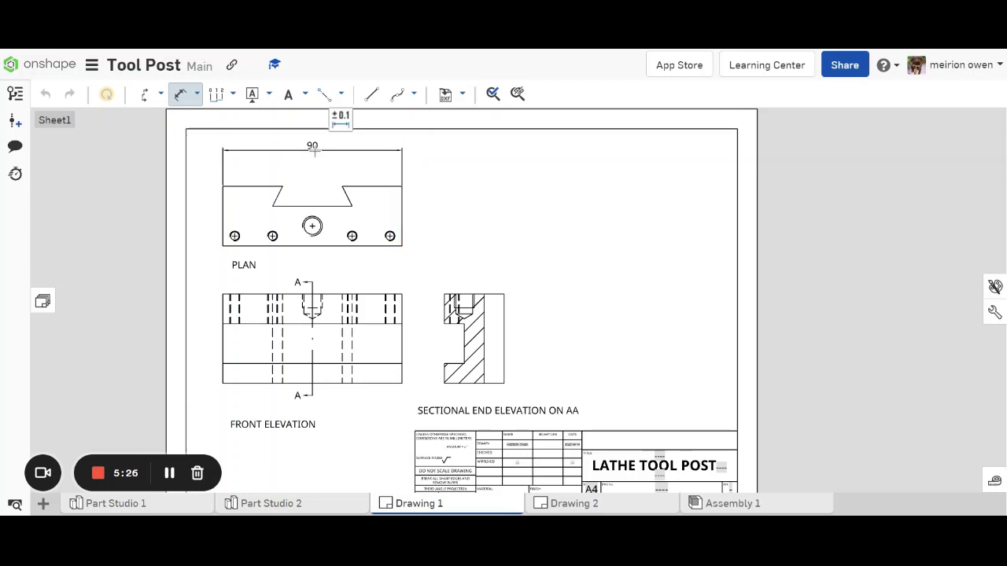
{"action": "left_click", "coordinate": [402, 187]}
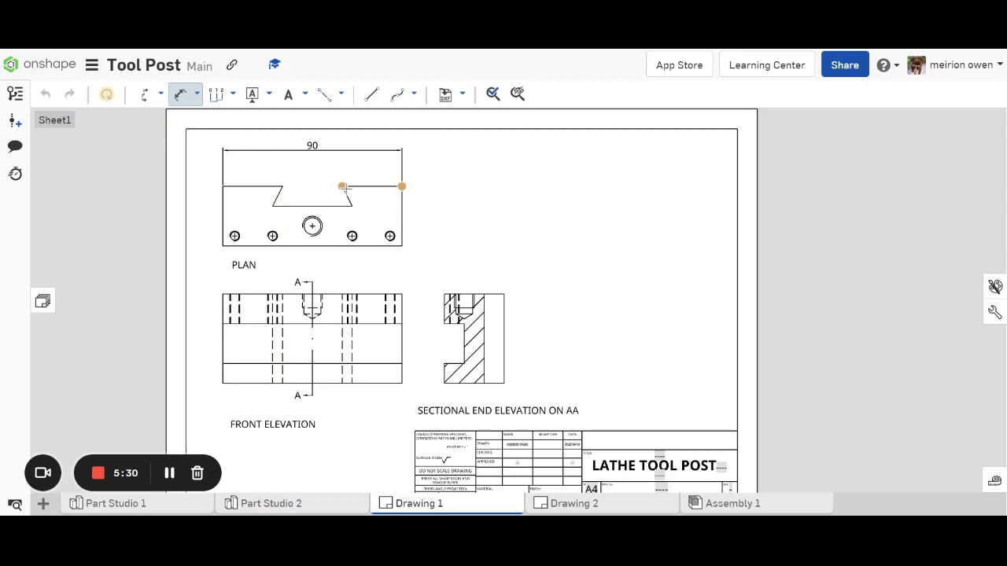
{"action": "left_click", "coordinate": [342, 187]}
{"action": "left_click", "coordinate": [368, 164]}
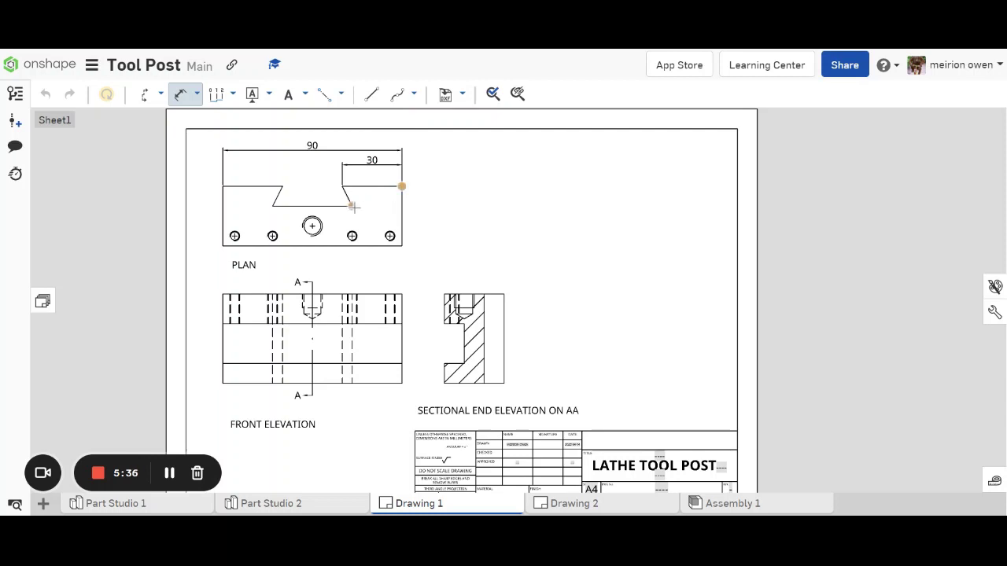
- Dimension the plan from its upper right corner to the dovetail's inner right corner, and dimension the plan's overall height
{"action": "left_click", "coordinate": [352, 206]}
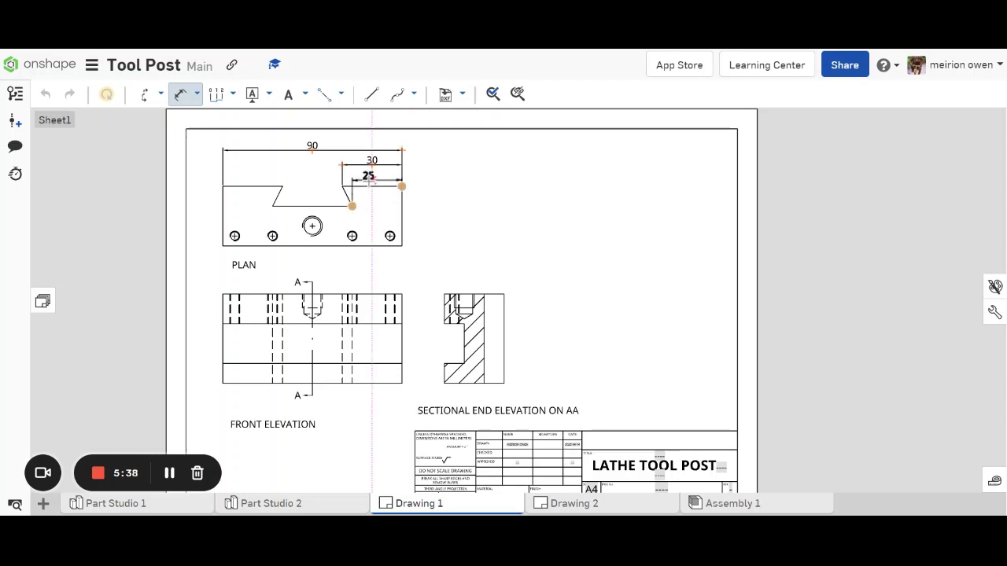
{"action": "left_click", "coordinate": [373, 180]}
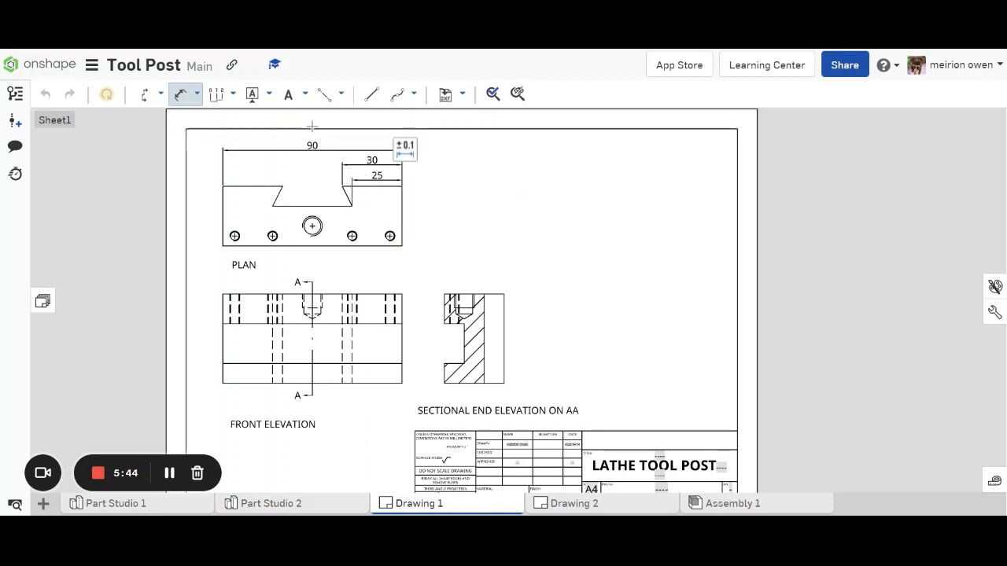
{"action": "left_click", "coordinate": [352, 236]}
{"action": "scroll", "coordinate": [346, 247], "scroll_direction": "up", "scroll_amount": 3}
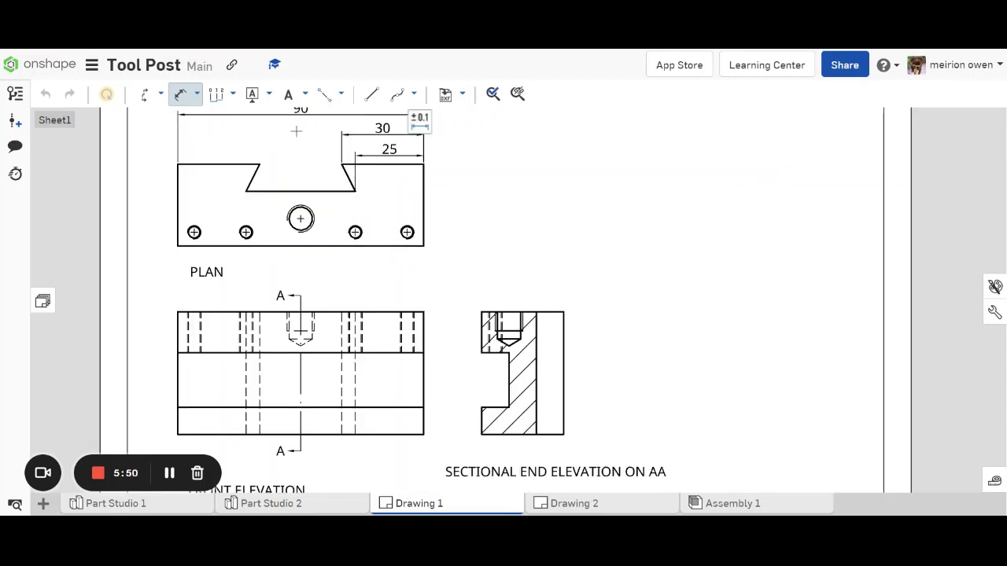
{"action": "left_click", "coordinate": [396, 165]}
{"action": "left_click", "coordinate": [391, 245]}
{"action": "left_click", "coordinate": [480, 217]}
- Dimension the horizontal distances from the plan's right edge to the centres of the two small holes on the right half
{"action": "left_click", "coordinate": [425, 227]}
{"action": "left_click", "coordinate": [406, 233]}
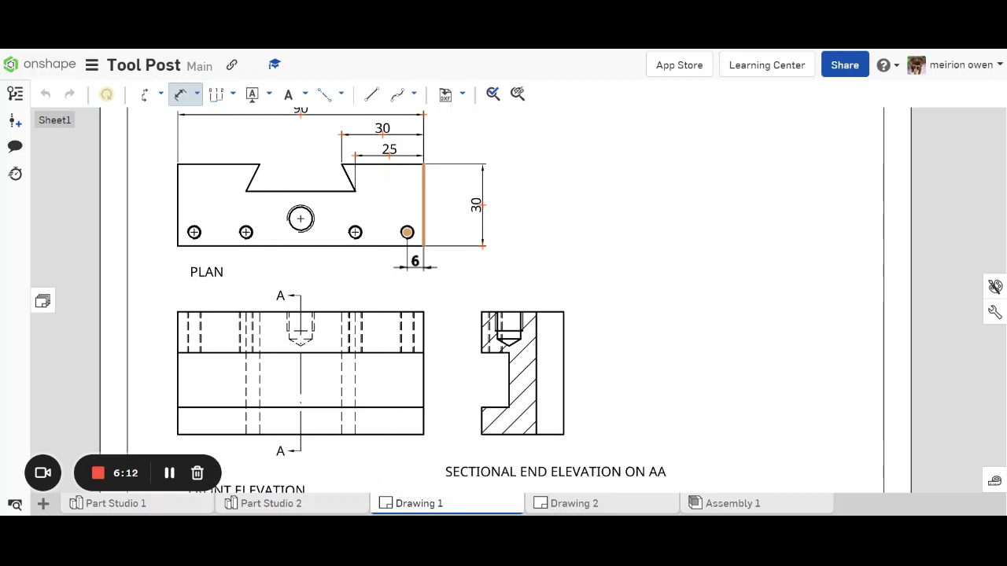
{"action": "left_click", "coordinate": [438, 266]}
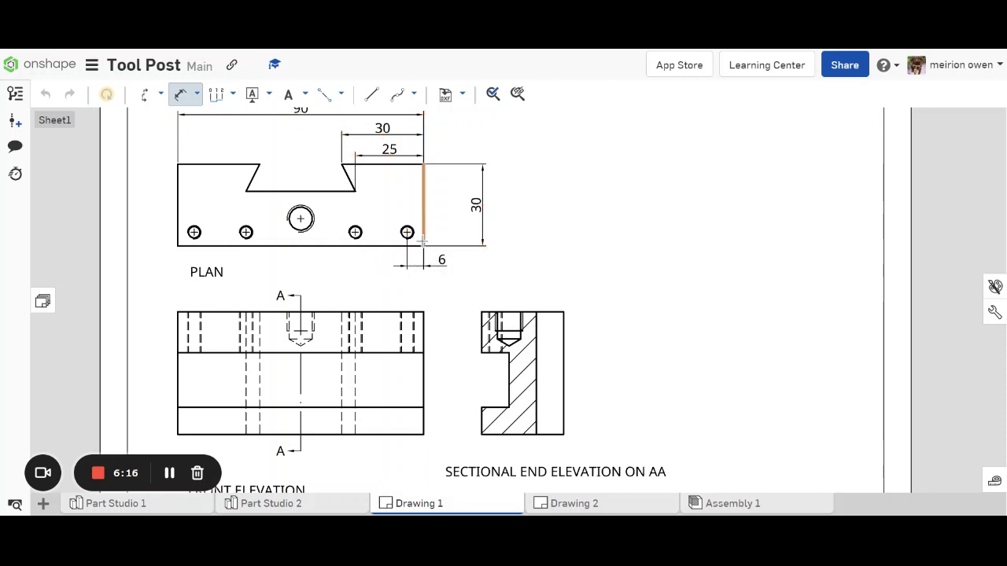
{"action": "left_click", "coordinate": [426, 233]}
{"action": "left_click", "coordinate": [355, 232]}
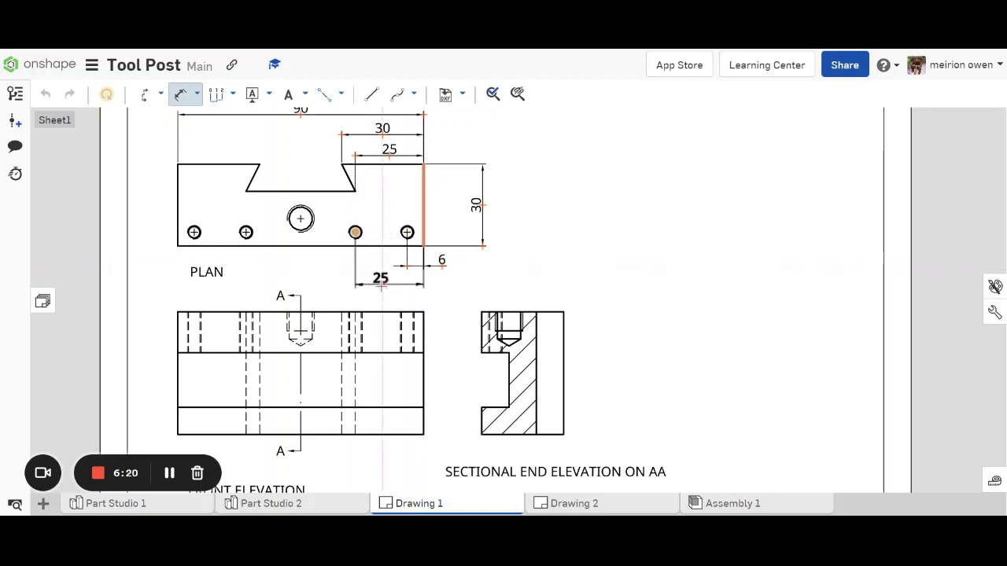
{"action": "left_click", "coordinate": [383, 285]}
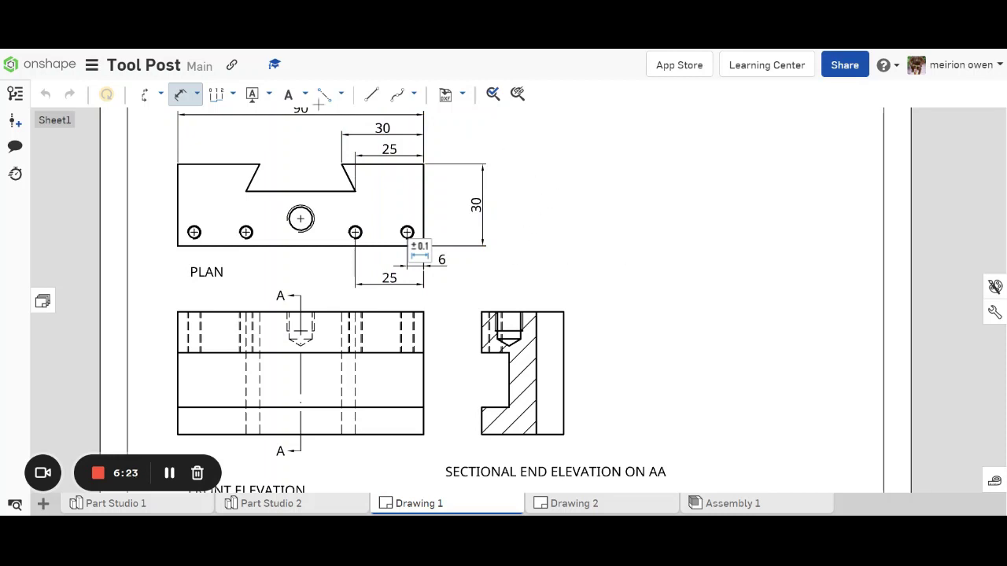
- Add hole callouts for the large central tapped hole and the rightmost small tapped hole in the plan
{"action": "left_click", "coordinate": [198, 94]}
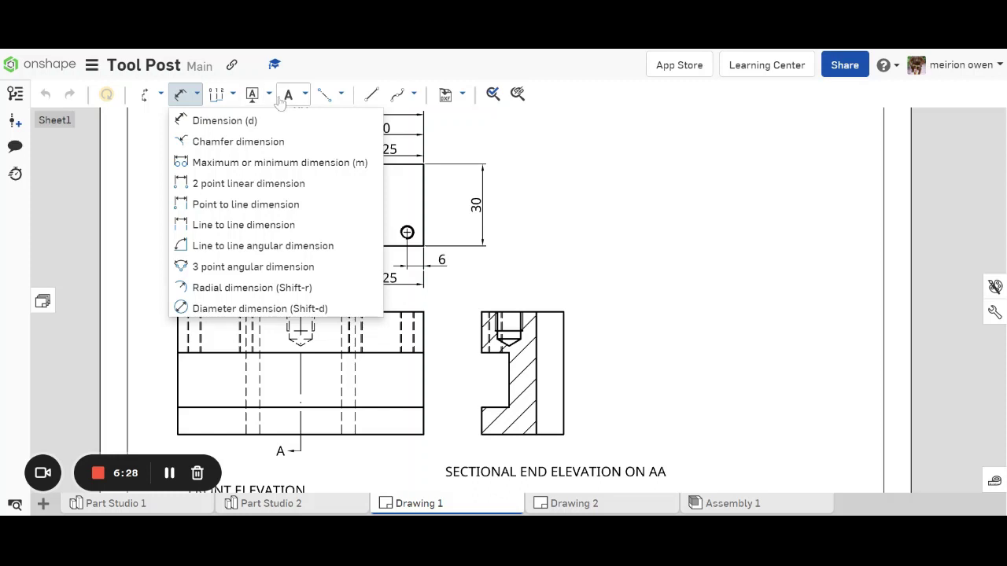
{"action": "left_click", "coordinate": [306, 94]}
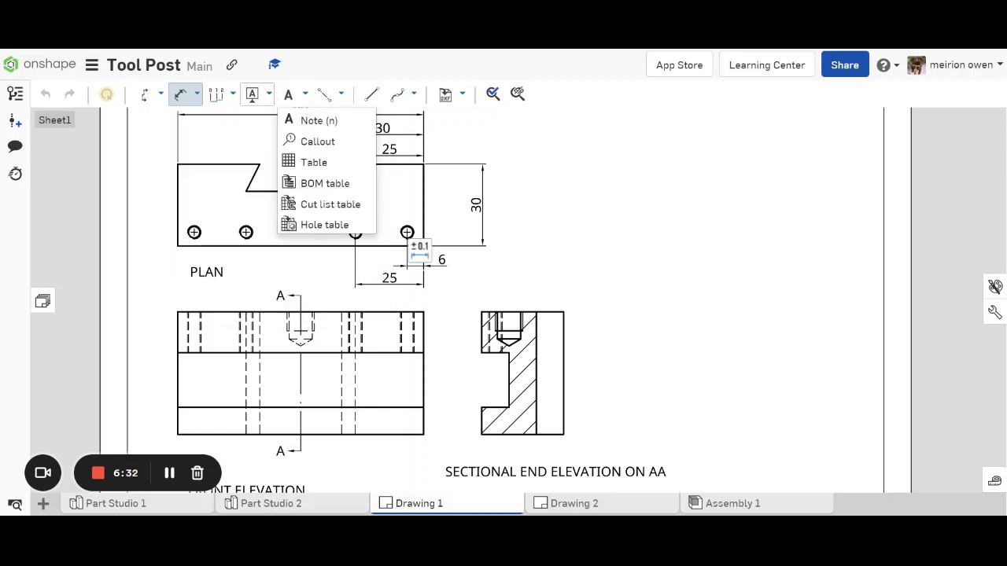
{"action": "left_click", "coordinate": [230, 97]}
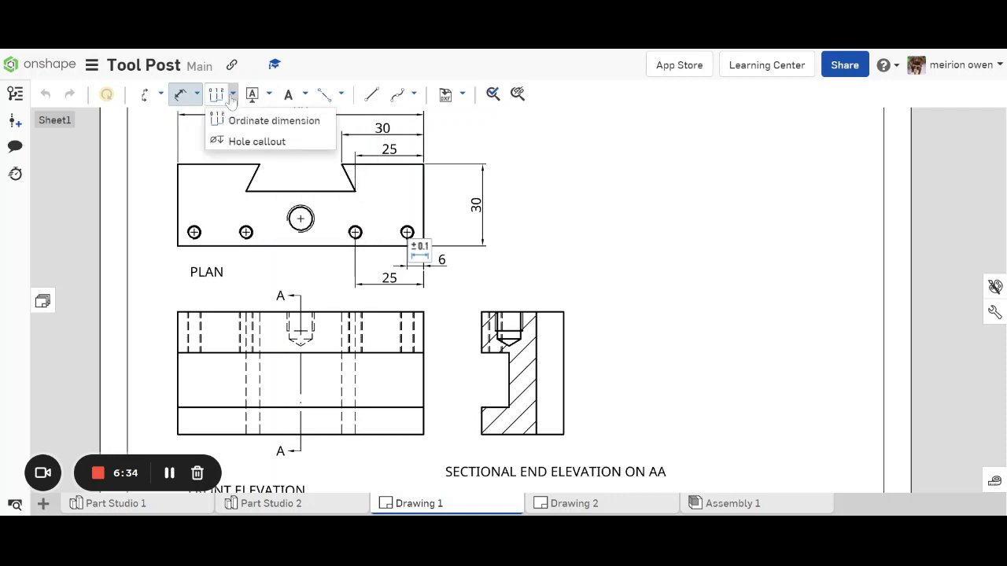
{"action": "left_click", "coordinate": [217, 140]}
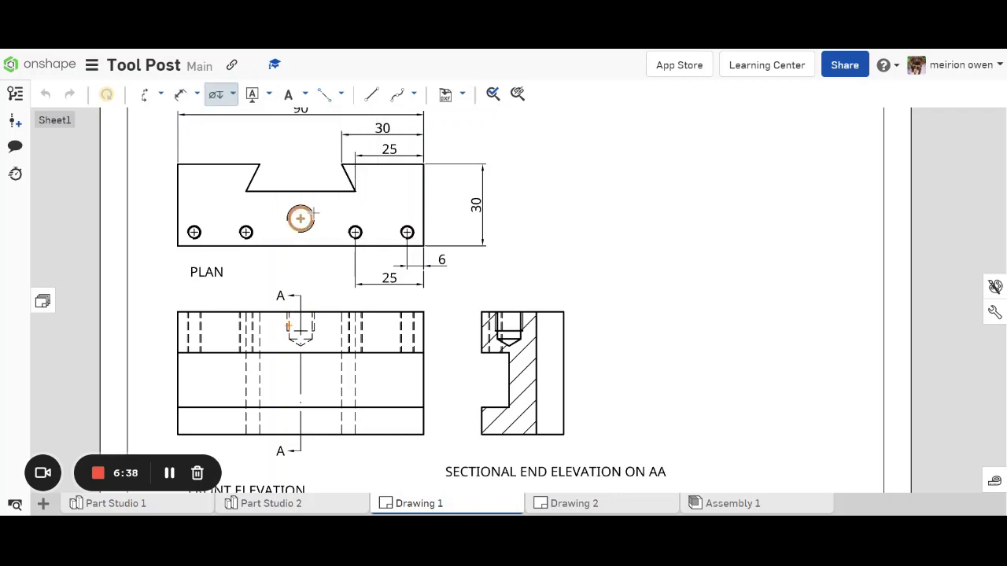
{"action": "left_click", "coordinate": [301, 219]}
{"action": "left_click", "coordinate": [501, 143]}
{"action": "middle_click_drag", "start_coordinate": [537, 224], "coordinate": [525, 263]}
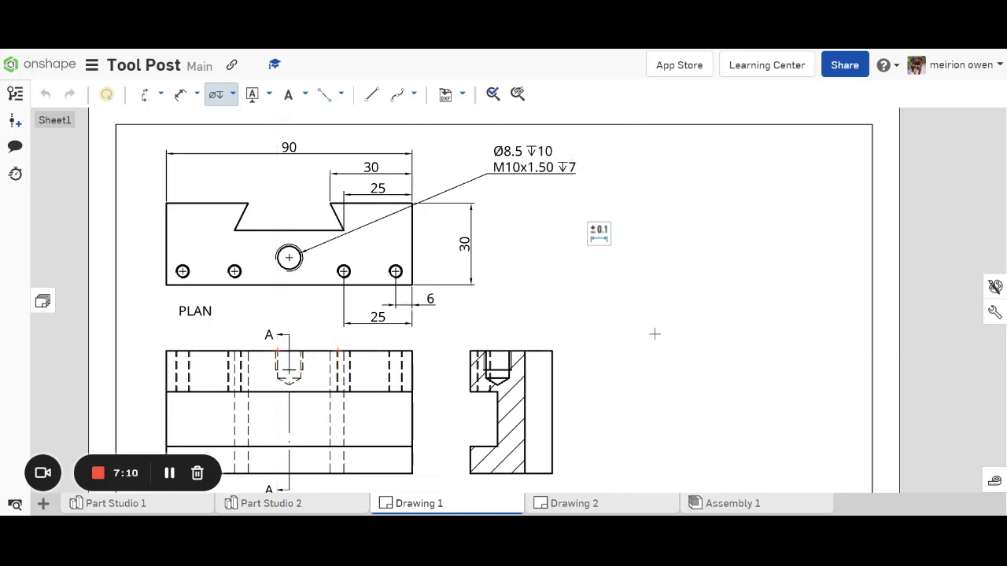
{"action": "left_click", "coordinate": [395, 271]}
{"action": "left_click", "coordinate": [499, 260]}
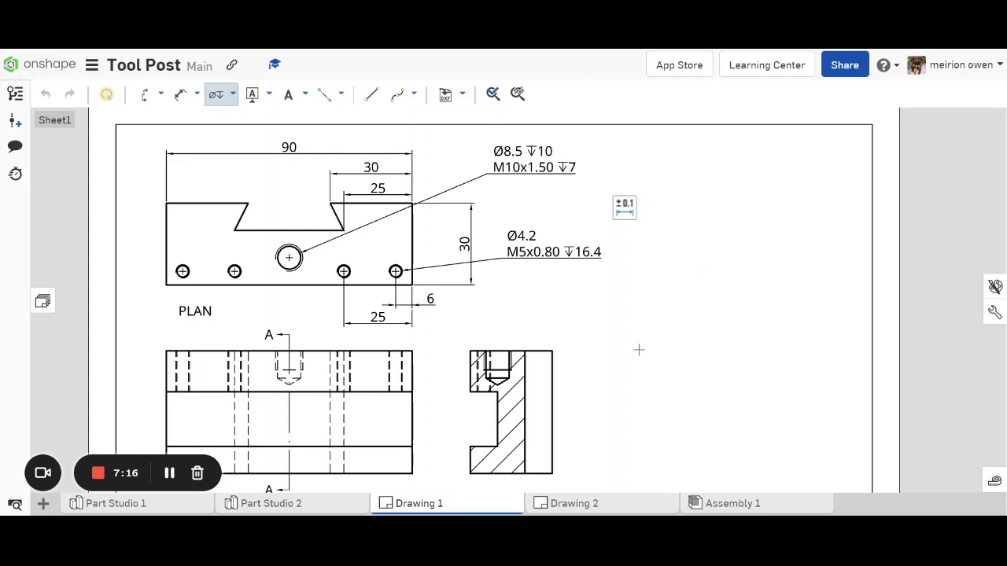
- Add edge to edge centerlines through the two outermost small holes in the front elevation
{"action": "scroll", "coordinate": [588, 386], "scroll_direction": "down", "scroll_amount": 3}
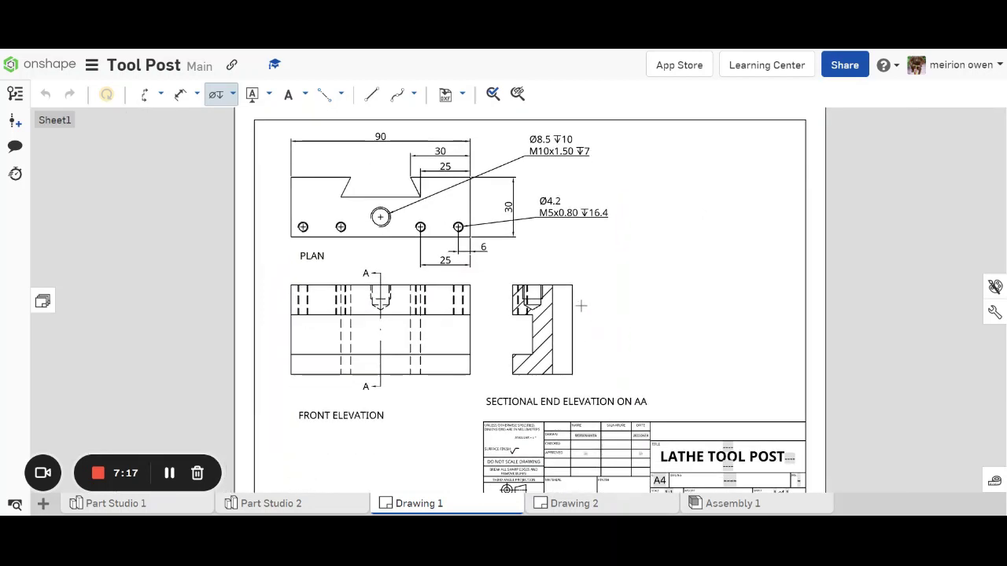
{"action": "scroll", "coordinate": [570, 307], "scroll_direction": "up", "scroll_amount": 2}
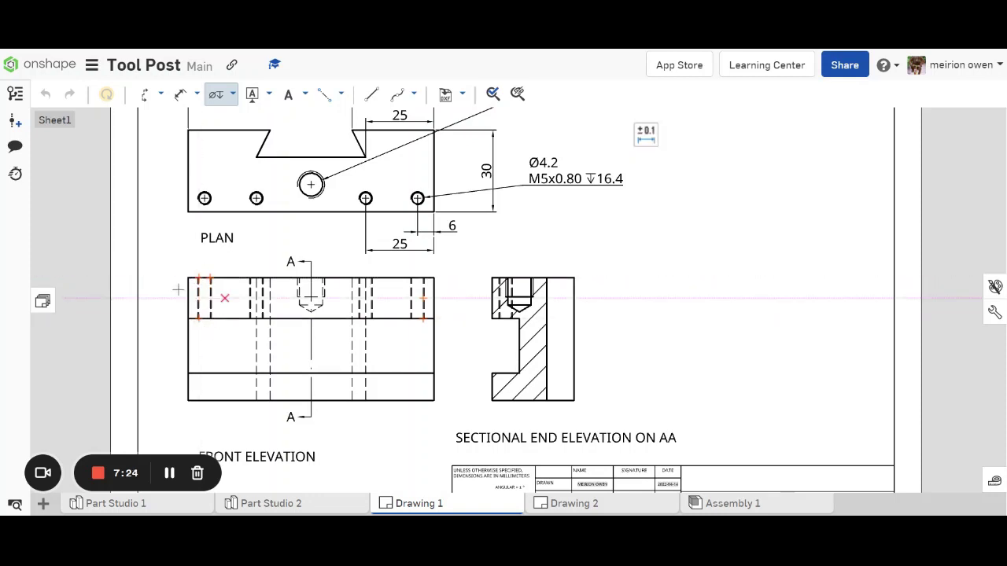
{"action": "left_click", "coordinate": [203, 198]}
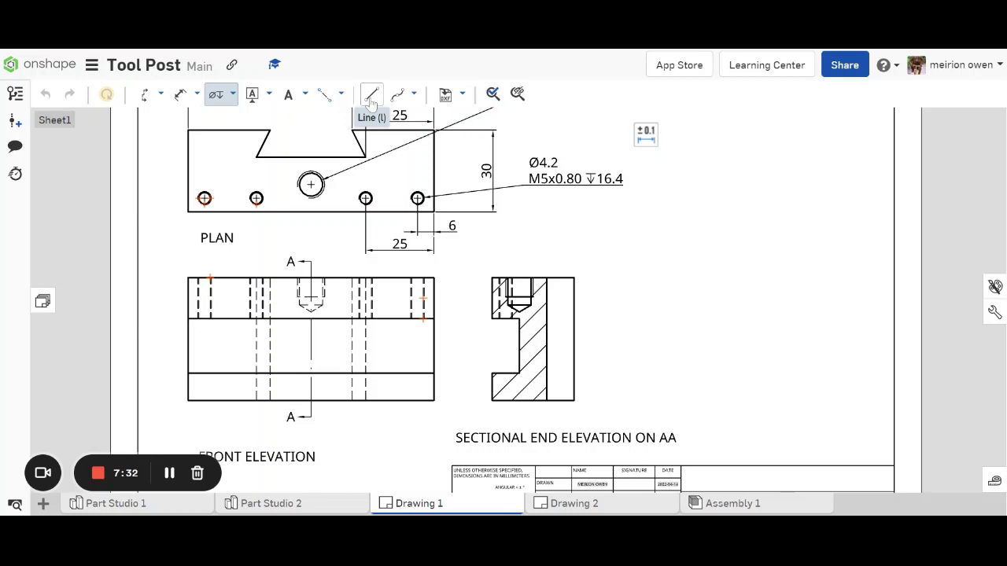
{"action": "left_click", "coordinate": [340, 94]}
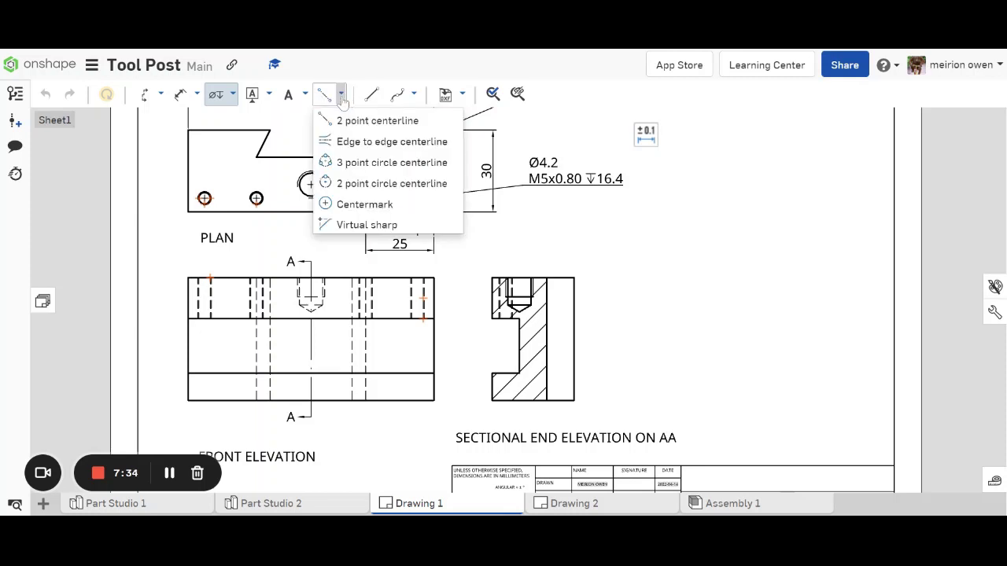
{"action": "left_click", "coordinate": [351, 142]}
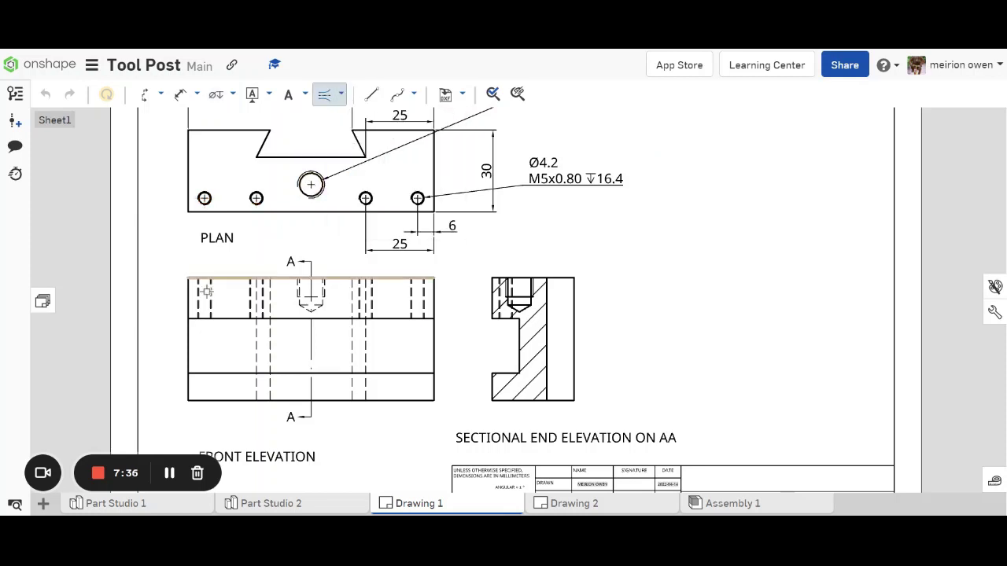
{"action": "left_click", "coordinate": [212, 297]}
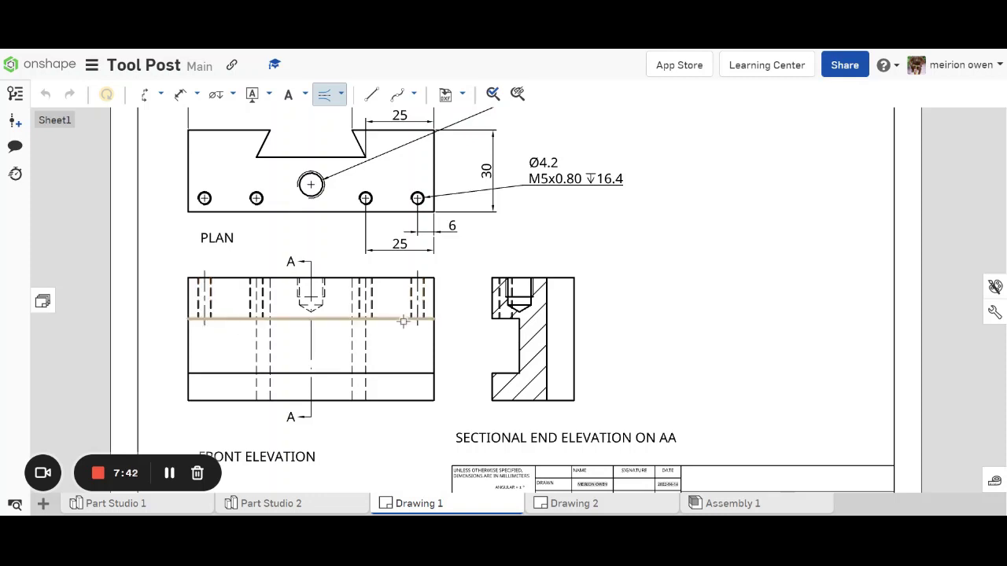
- Add edge to edge centerlines through the two inner small holes in the front elevation and the large tapped hole in the section view
{"action": "scroll", "coordinate": [393, 314], "scroll_direction": "up", "scroll_amount": 5}
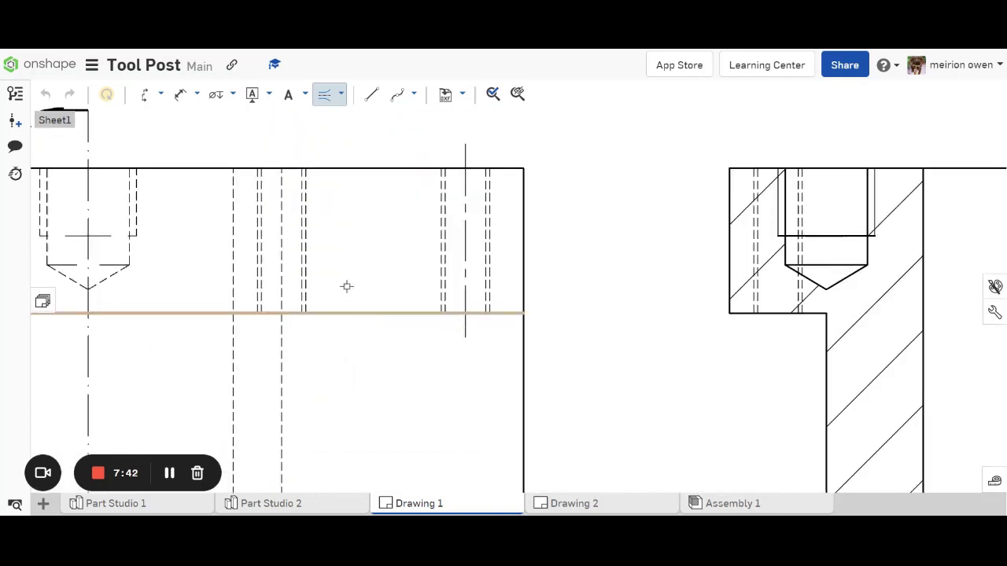
{"action": "left_click", "coordinate": [303, 252]}
{"action": "scroll", "coordinate": [344, 315], "scroll_direction": "down", "scroll_amount": 2}
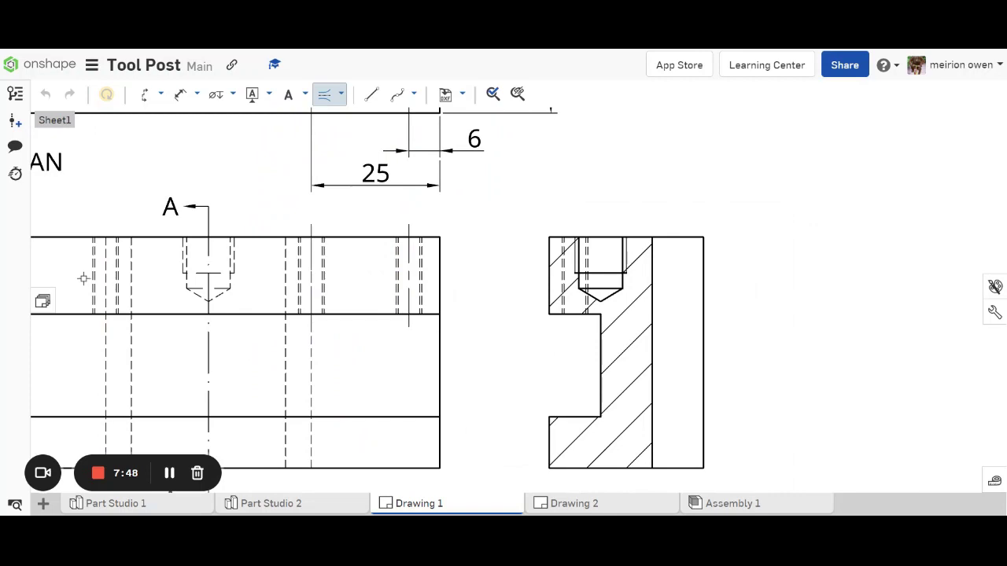
{"action": "scroll", "coordinate": [90, 275], "scroll_direction": "up", "scroll_amount": 4}
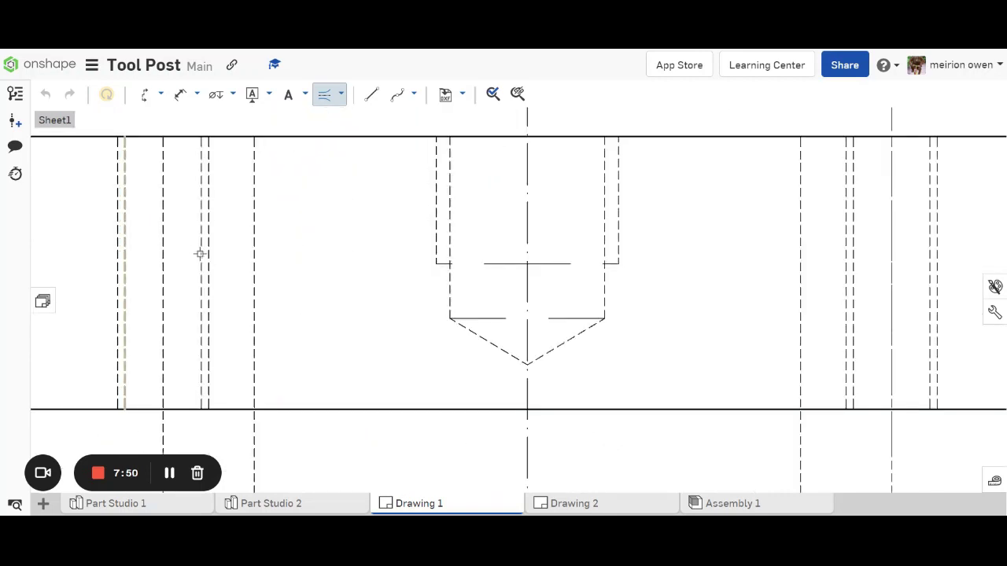
{"action": "scroll", "coordinate": [201, 255], "scroll_direction": "down", "scroll_amount": 5}
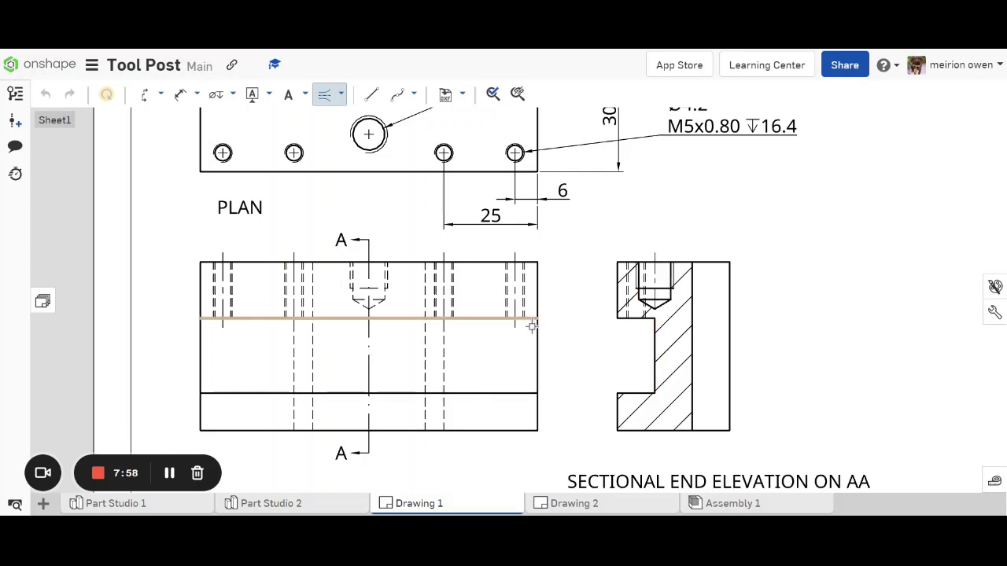
{"action": "scroll", "coordinate": [533, 325], "scroll_direction": "down", "scroll_amount": 2}
{"action": "middle_click_drag", "start_coordinate": [428, 305], "coordinate": [425, 313]}
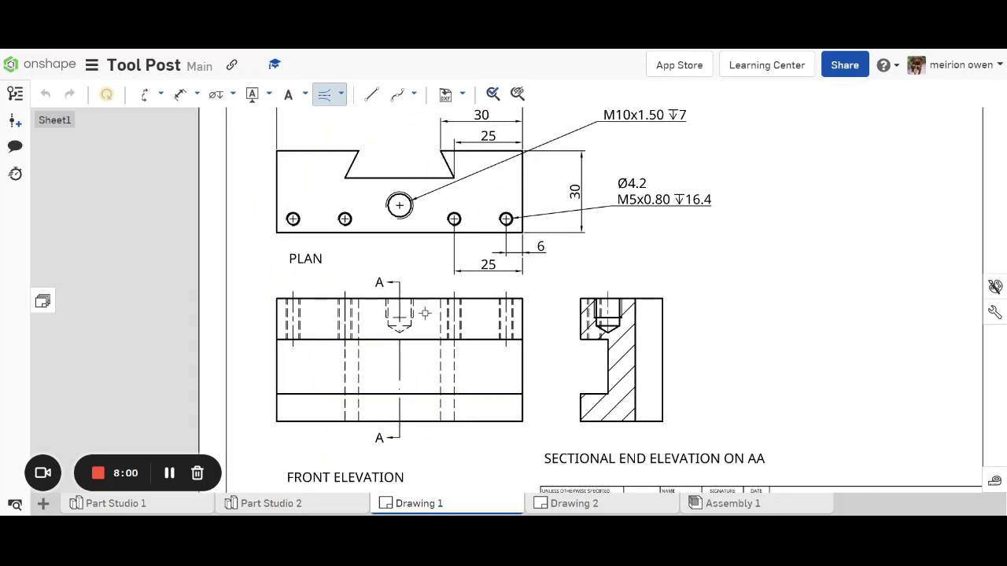
{"action": "scroll", "coordinate": [366, 228], "scroll_direction": "up", "scroll_amount": 3}
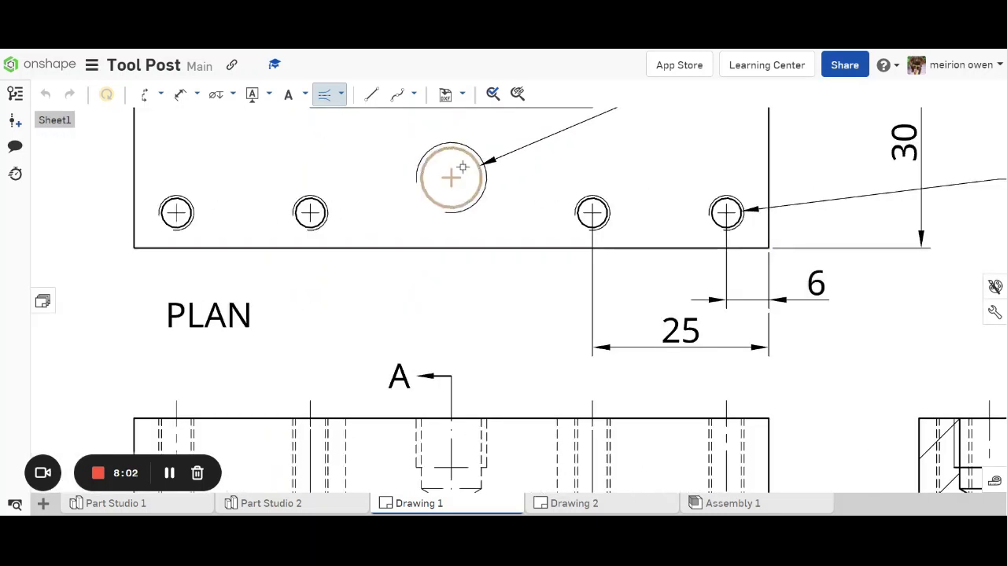
{"action": "left_click", "coordinate": [342, 94]}
{"action": "left_click", "coordinate": [401, 205]}
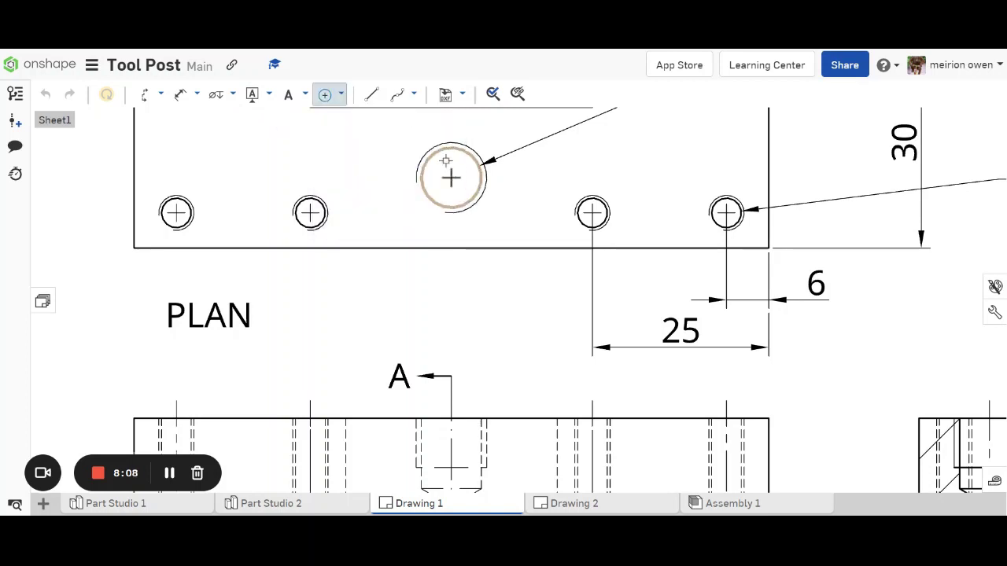
{"action": "scroll", "coordinate": [473, 196], "scroll_direction": "down", "scroll_amount": 5}
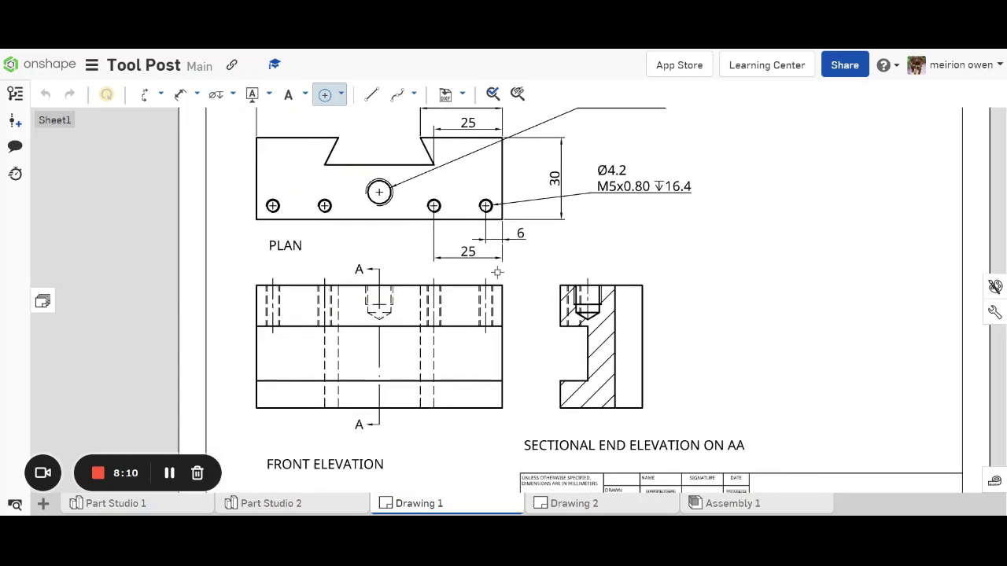
{"action": "scroll", "coordinate": [423, 274], "scroll_direction": "down", "scroll_amount": 3}
{"action": "scroll", "coordinate": [550, 260], "scroll_direction": "down", "scroll_amount": 2}
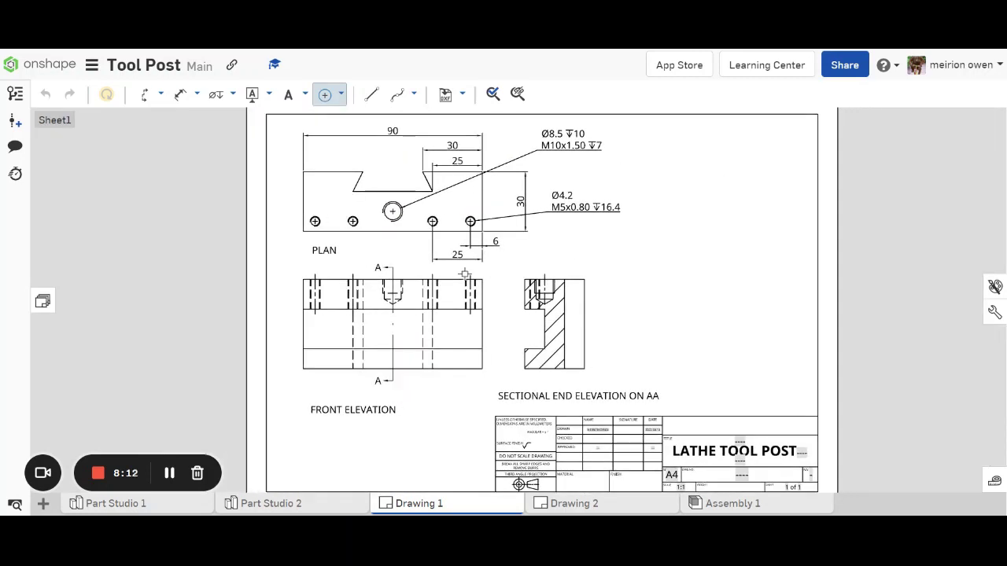
{"action": "middle_click_drag", "start_coordinate": [605, 265], "coordinate": [543, 278]}
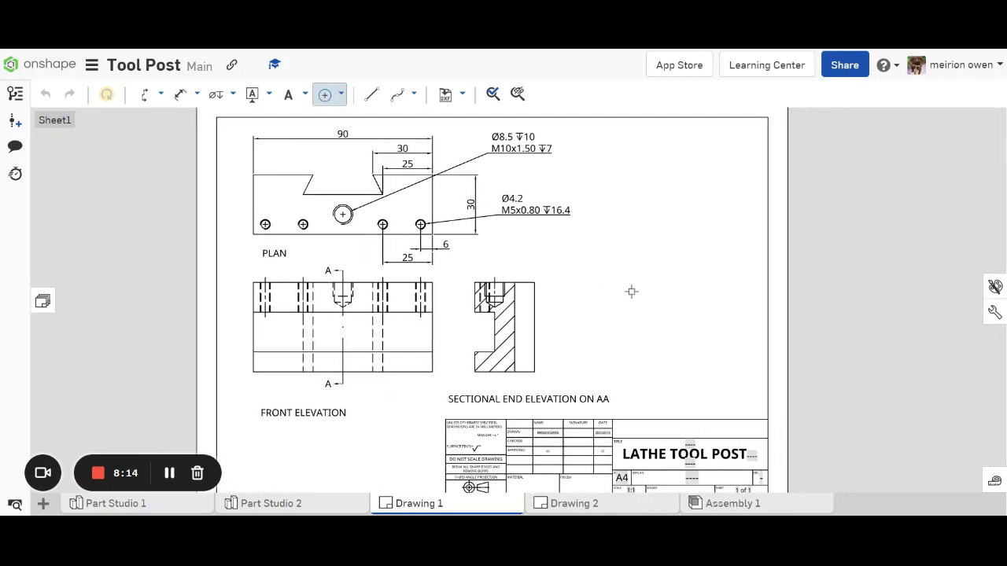
- Insert an isometric view of the Part Studio 2 part at 1:1 scale in the sheet's empty right-hand area and display it shaded
{"action": "left_click", "coordinate": [161, 94]}
{"action": "left_click", "coordinate": [171, 121]}
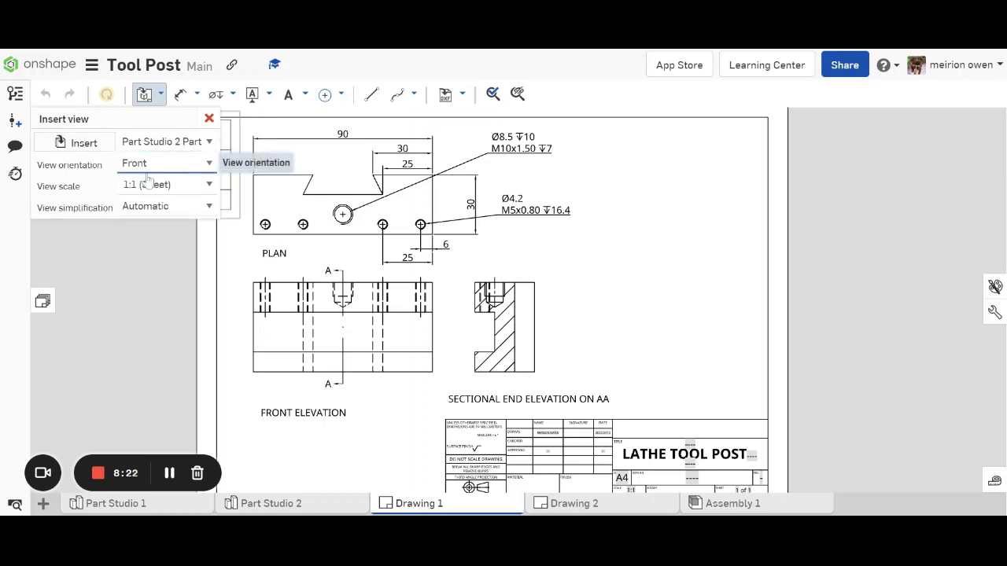
{"action": "left_click", "coordinate": [167, 277]}
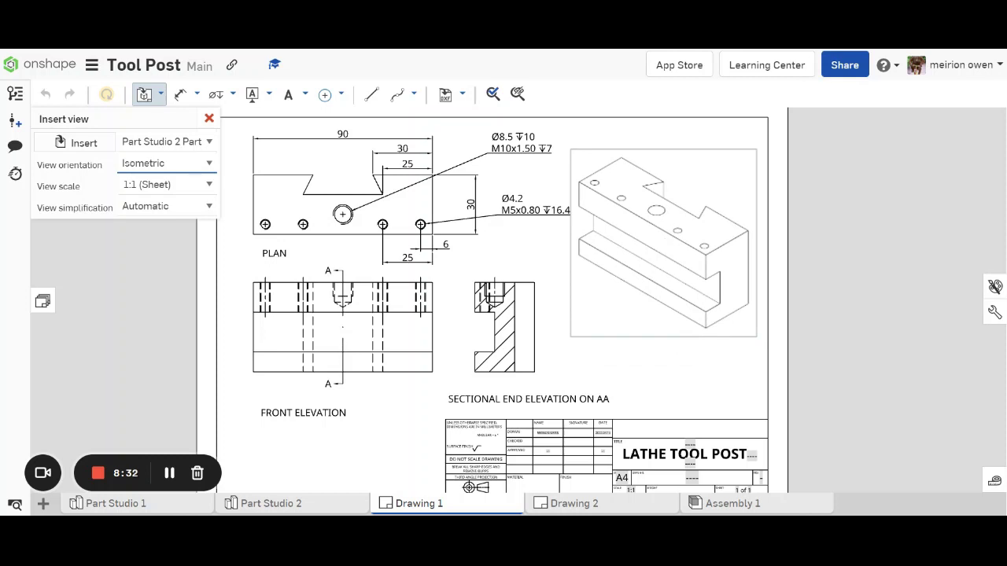
{"action": "left_click", "coordinate": [663, 243]}
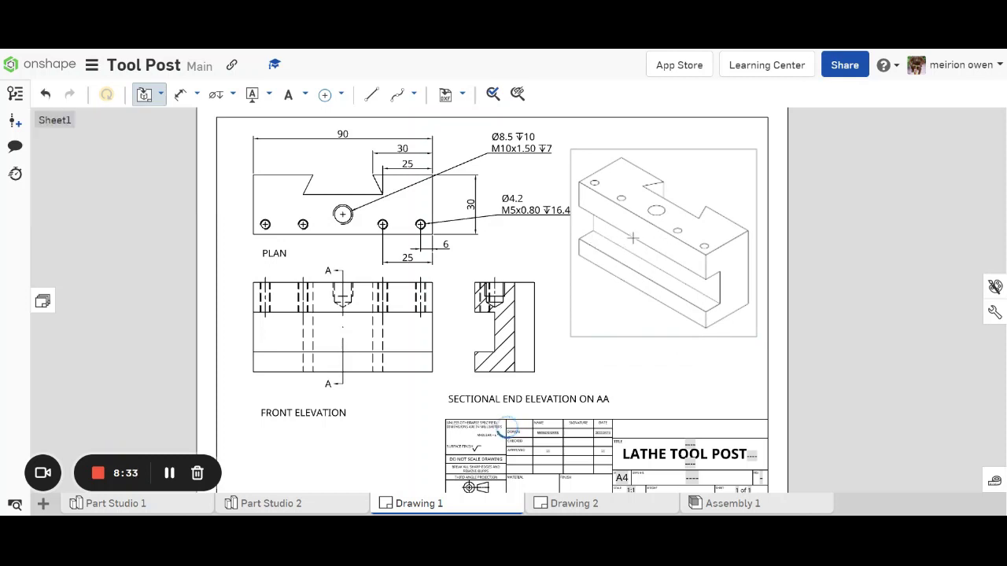
{"action": "right_click", "coordinate": [709, 255]}
{"action": "mouse_move", "coordinate": [743, 242]}
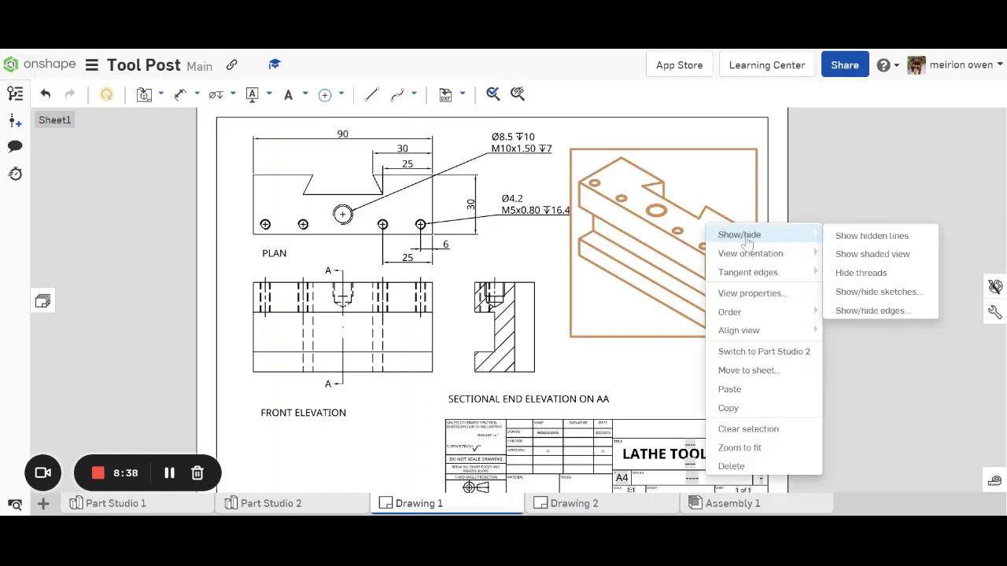
{"action": "left_click", "coordinate": [861, 255]}
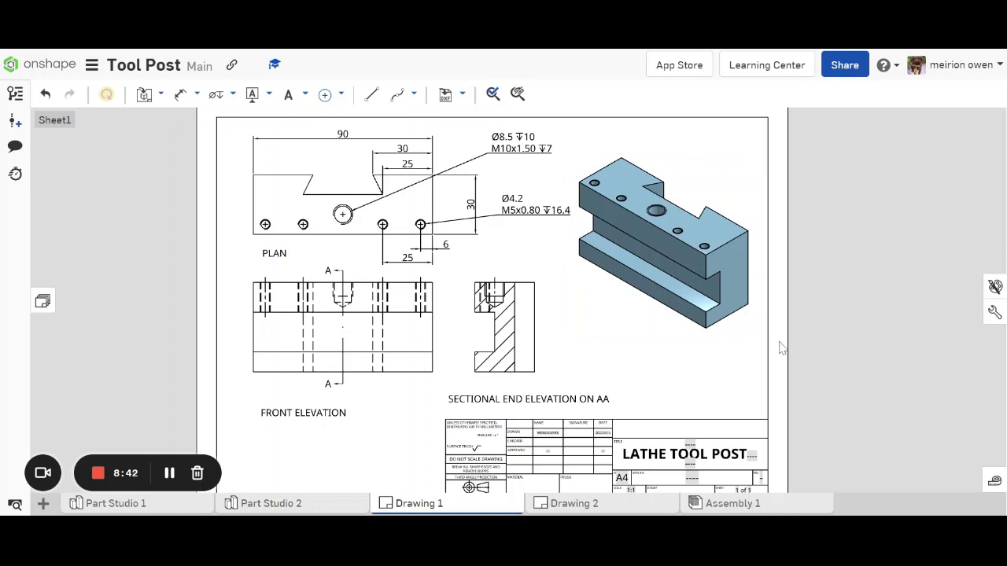
- Add the note ISOMETRIC VIEW beneath the shaded view
{"action": "left_click", "coordinate": [288, 95]}
{"action": "left_click", "coordinate": [627, 339]}
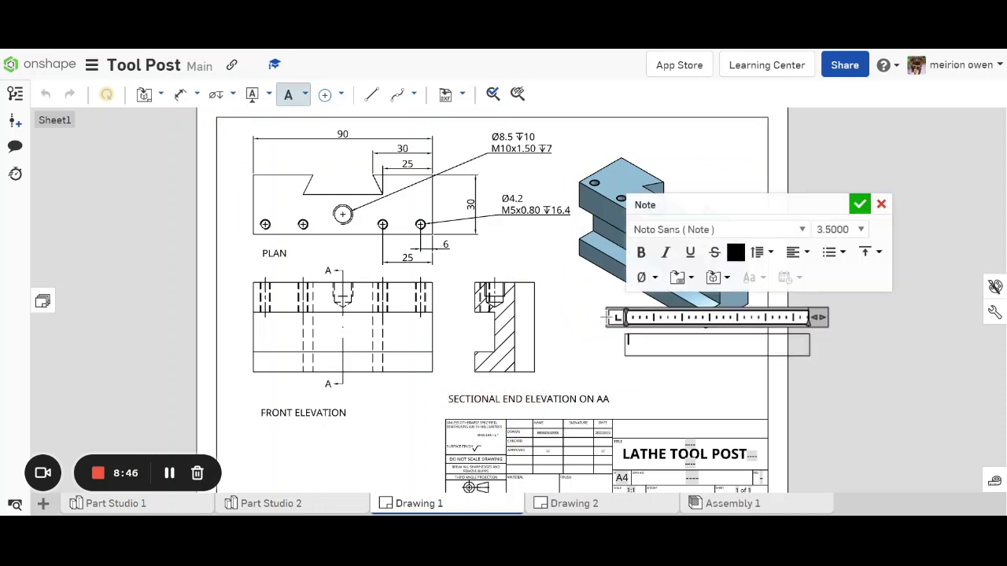
{"action": "type", "text": "ISOMETRIC VIEW"}
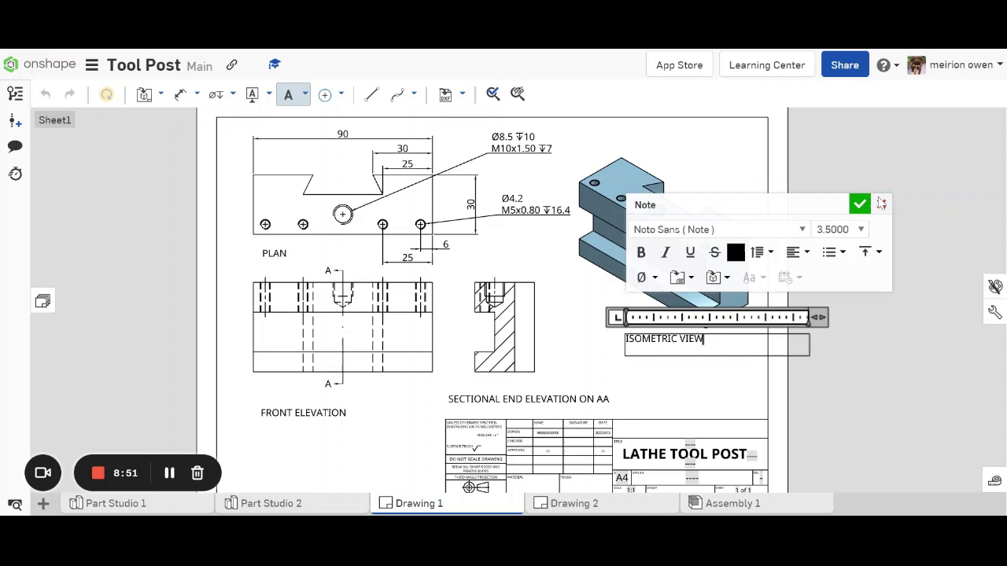
{"action": "left_click", "coordinate": [860, 204]}
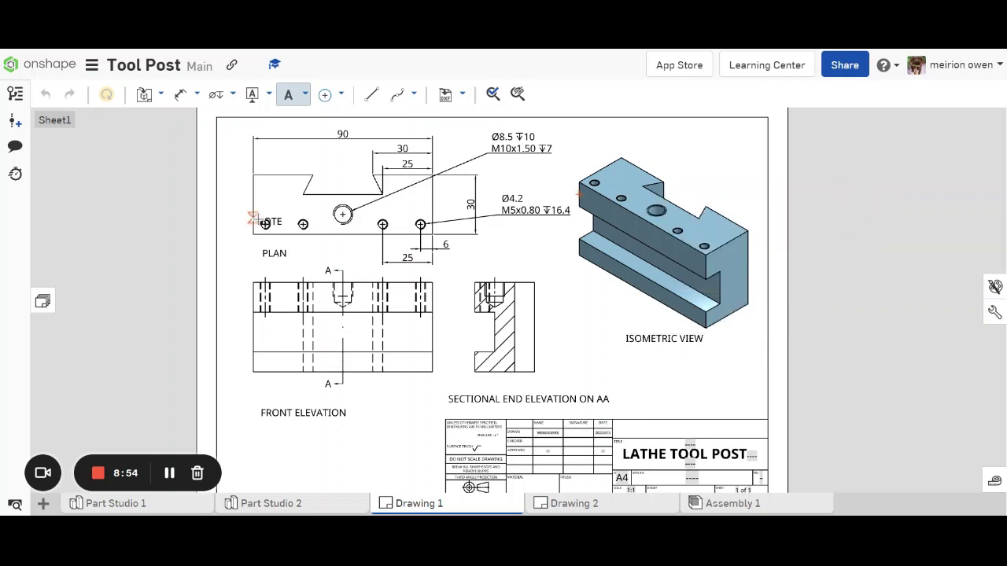
{"action": "key", "text": "Escape"}
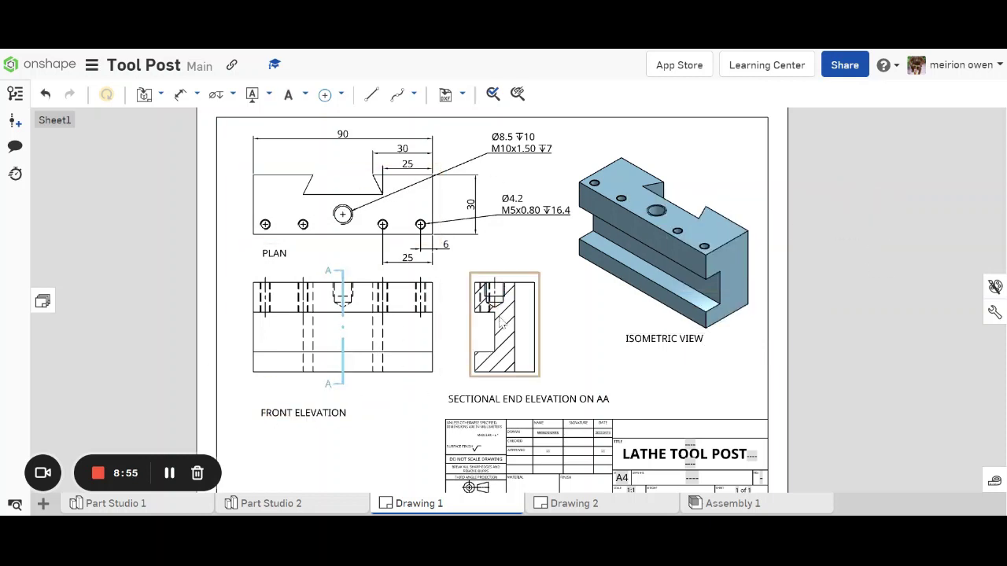